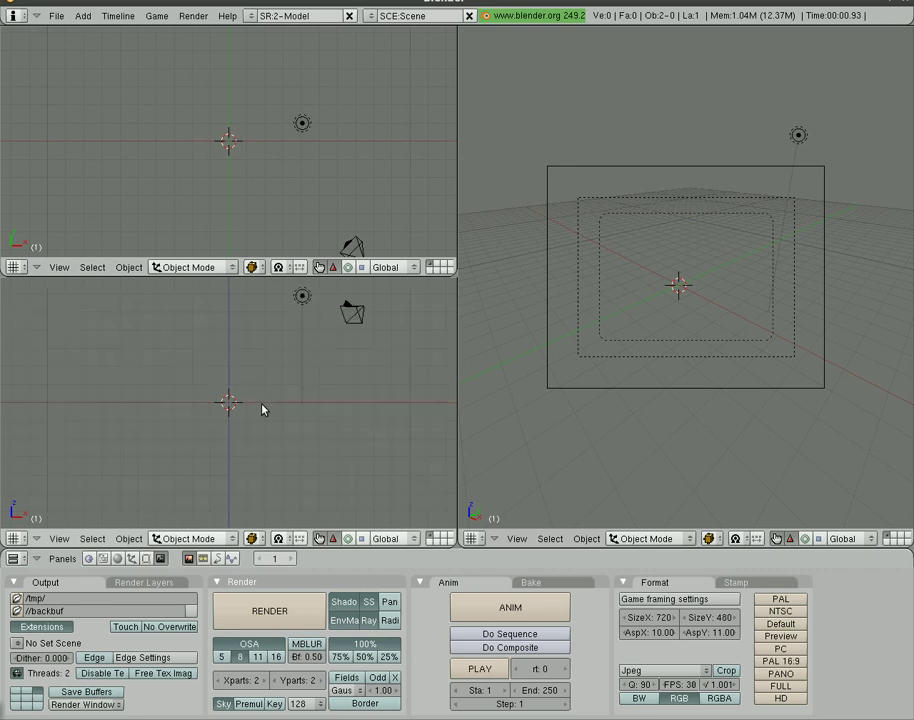
# Align the camera to the front view, and return the lower viewport to the plain front view.
pyautogui.press('KP_0')
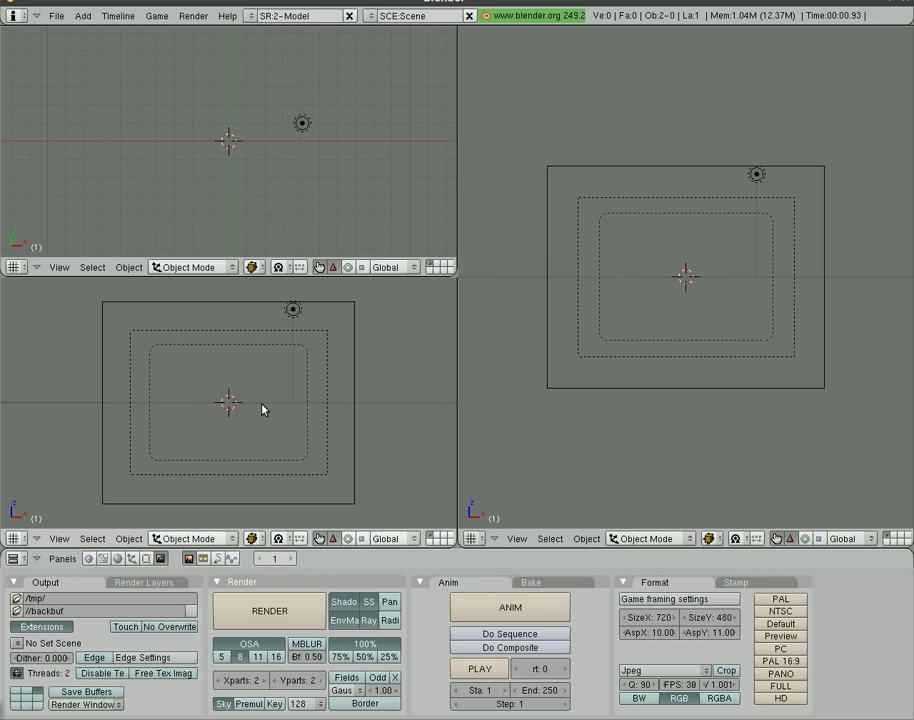
pyautogui.press('KP_0')
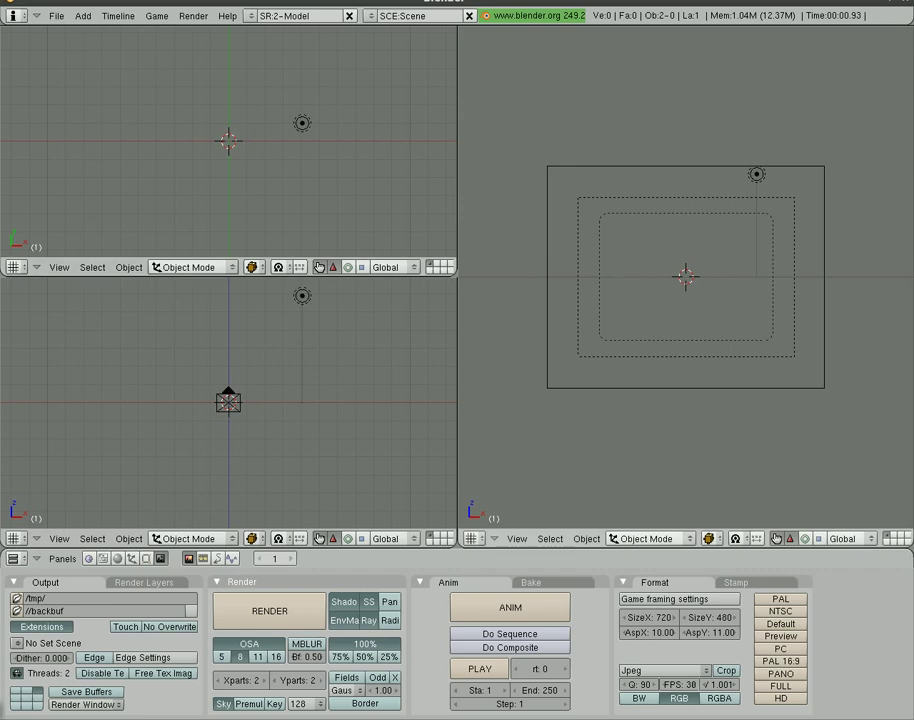
# Enable a background image in the camera viewport and load mecut01.dv002.dv from /media/disk/home/capture/Linux/tectip/.
pyautogui.click(517, 539)
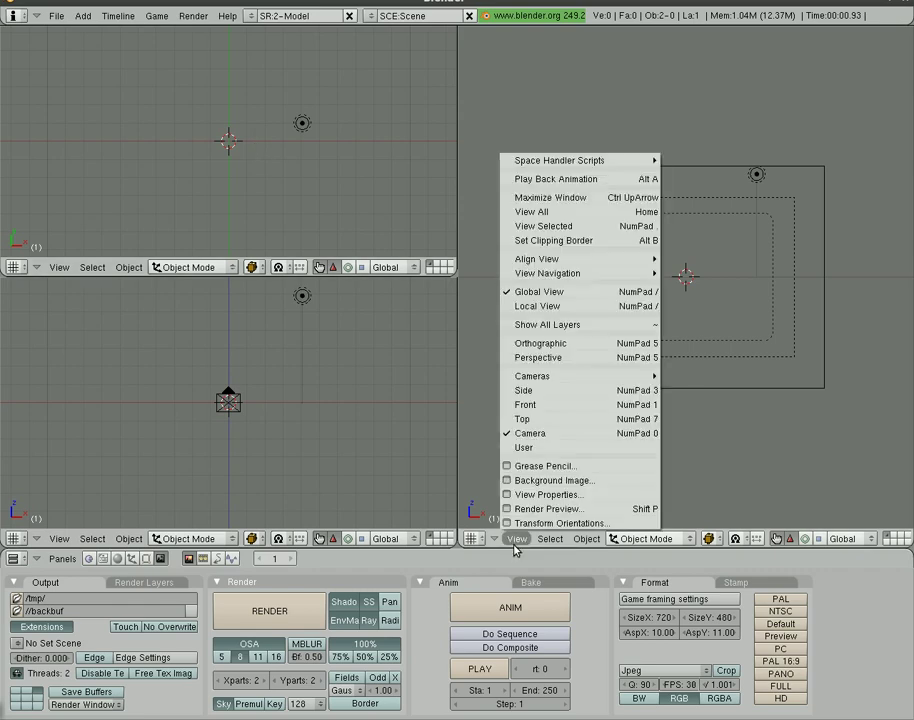
pyautogui.click(543, 483)
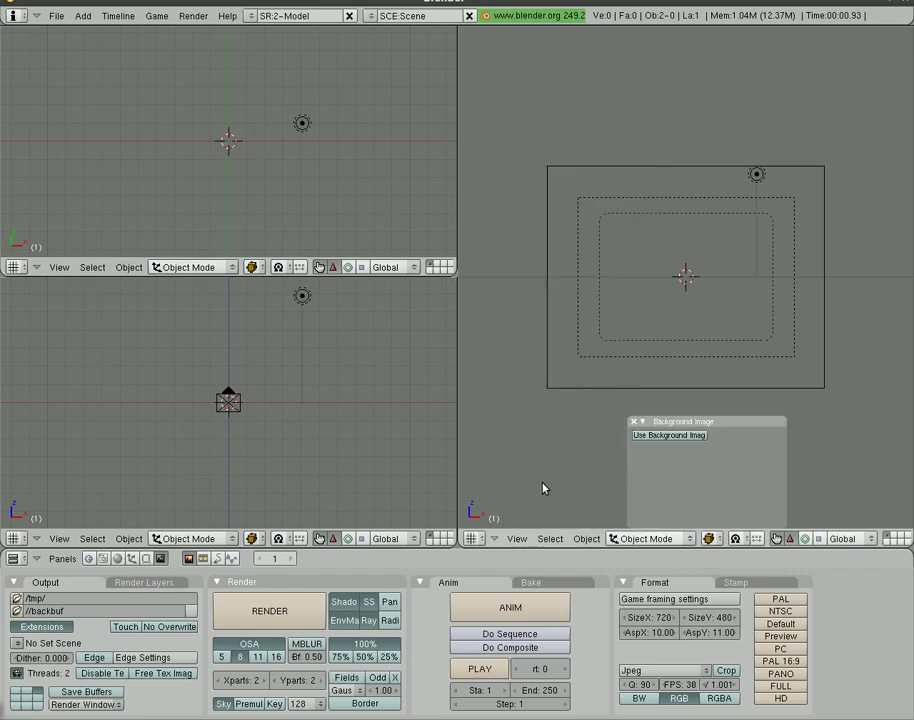
pyautogui.click(683, 436)
pyautogui.click(656, 471)
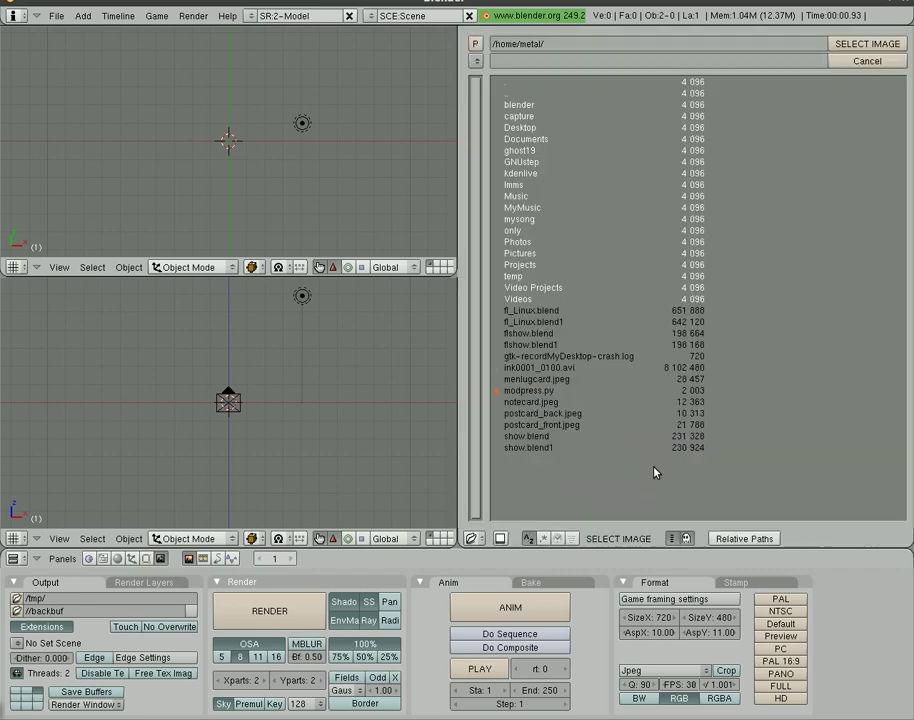
pyautogui.click(475, 62)
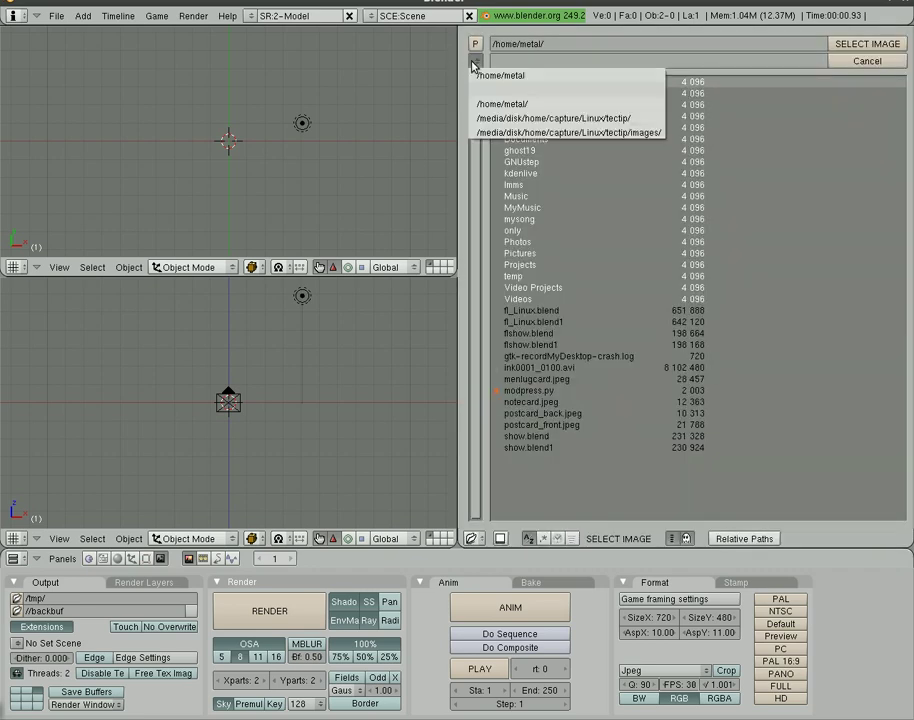
pyautogui.click(519, 118)
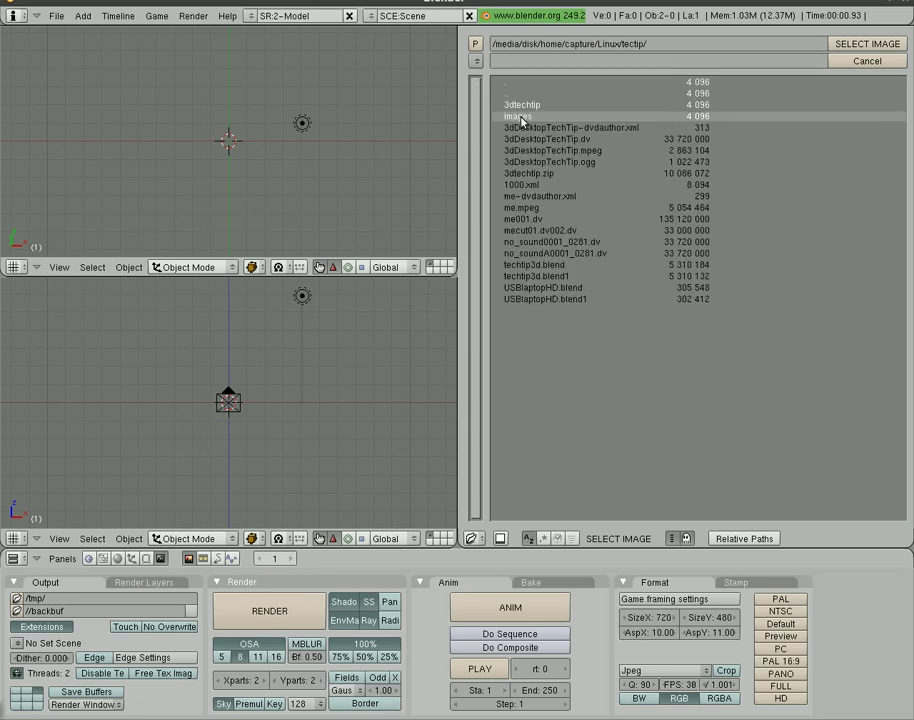
pyautogui.click(540, 230)
pyautogui.click(867, 43)
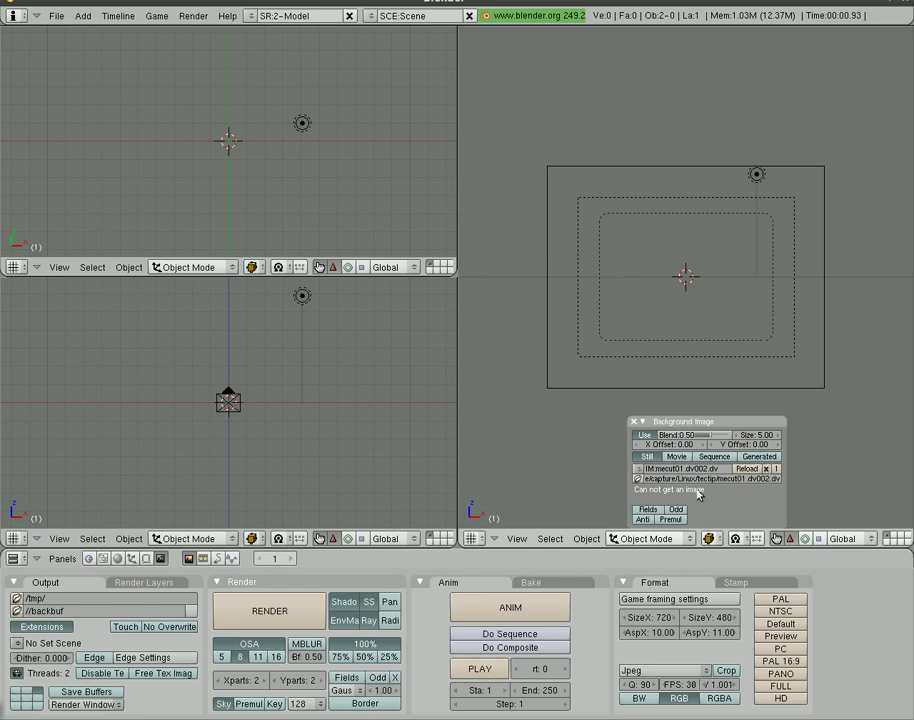
# Set the background source to Movie with Auto Refresh enabled and 274 frames.
pyautogui.click(675, 461)
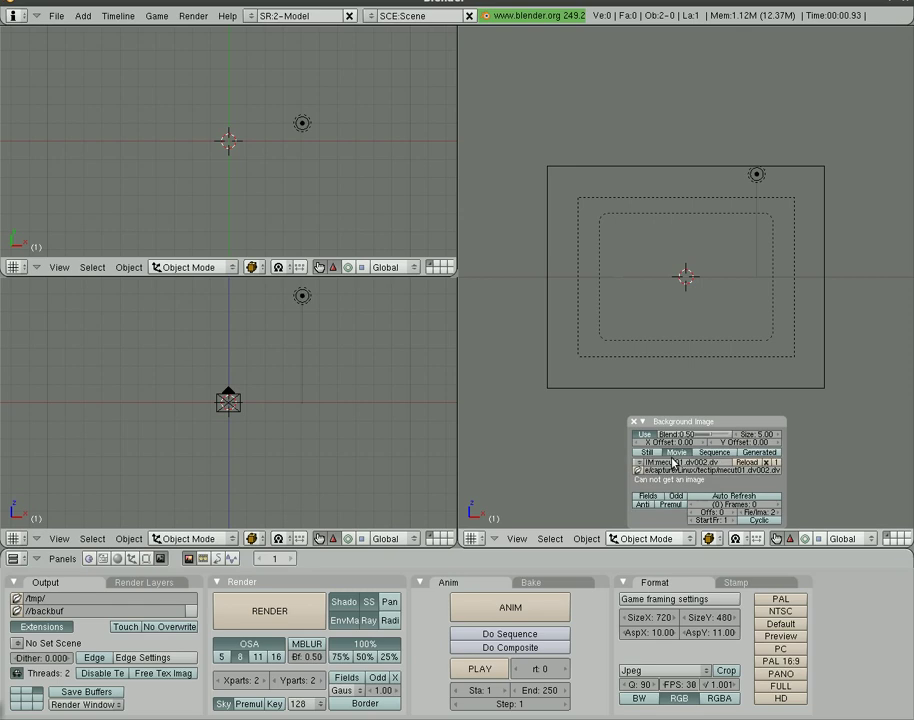
pyautogui.click(778, 505)
pyautogui.click(741, 505)
pyautogui.write('274')
pyautogui.press('Return')
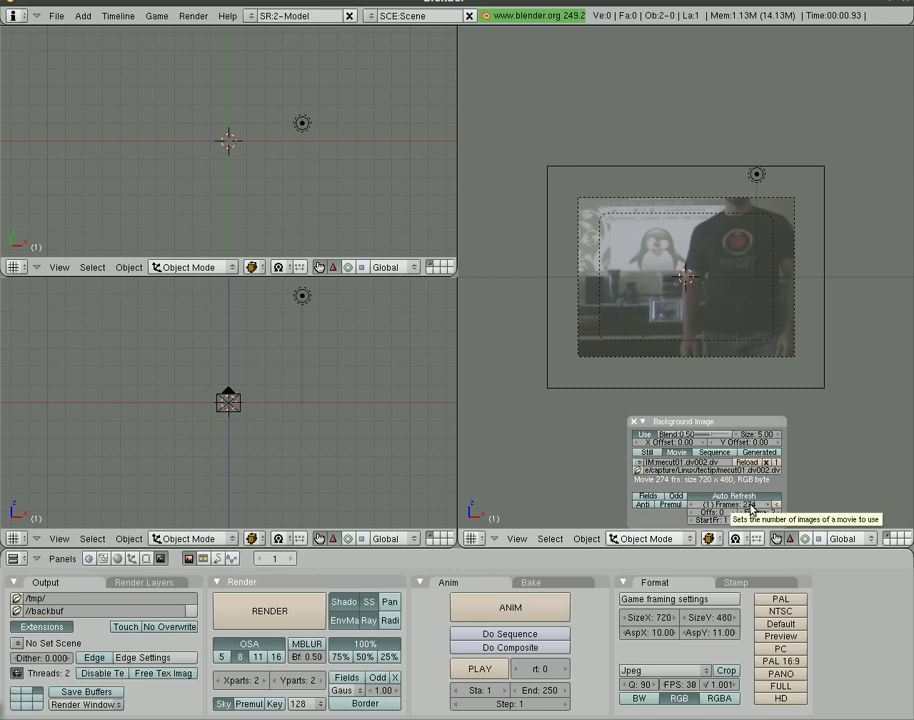
# Set the animation's end frame to 274.
pyautogui.click(545, 690)
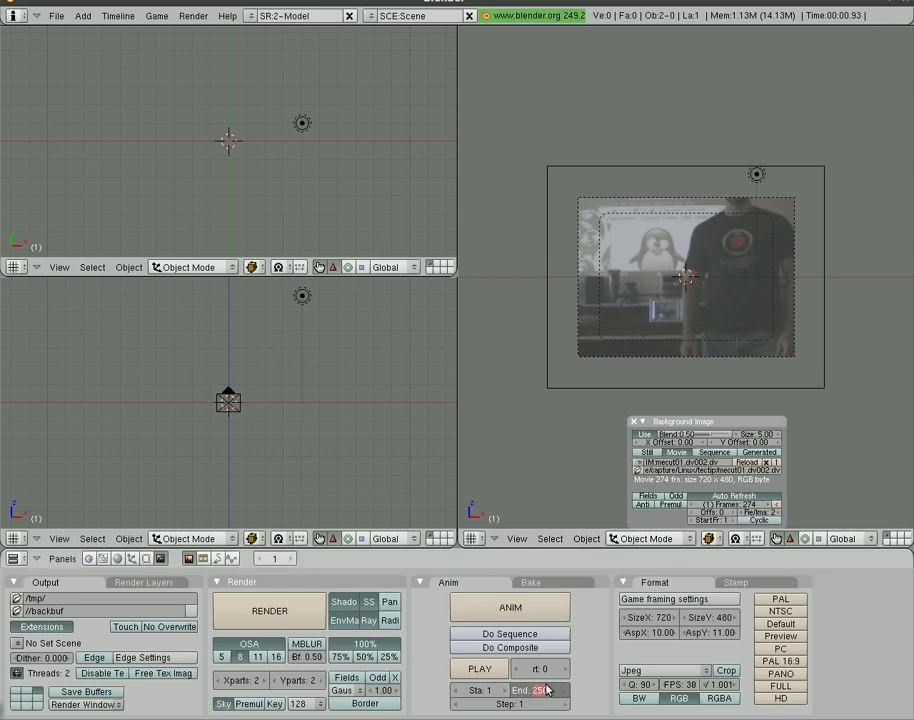
pyautogui.write('274')
pyautogui.press('Return')
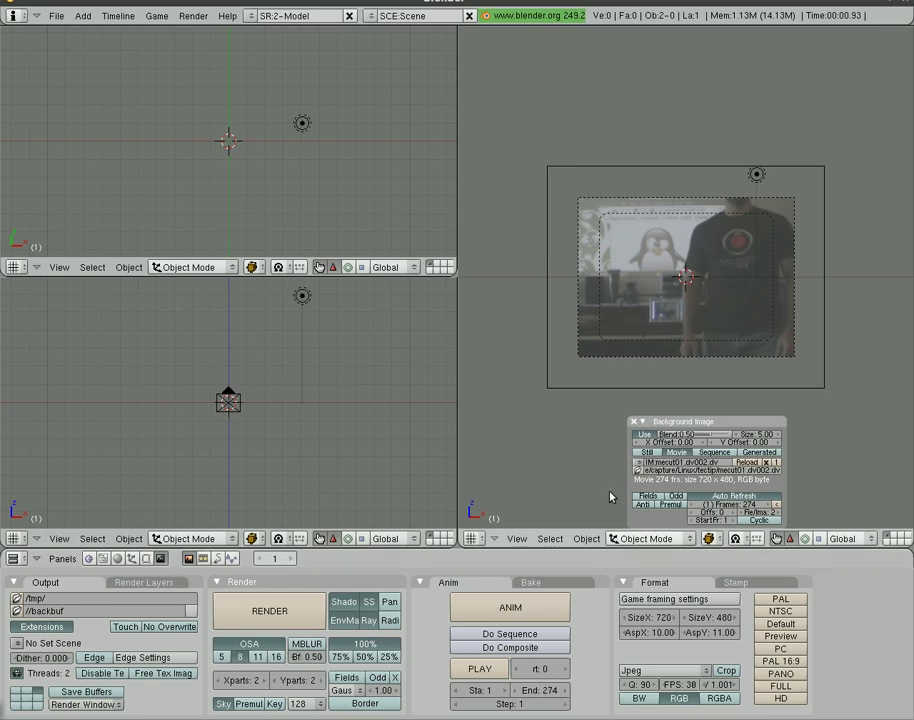
# Play the animation in the camera viewport to check the background footage, and stop playback.
pyautogui.scroll(2, 699, 301)
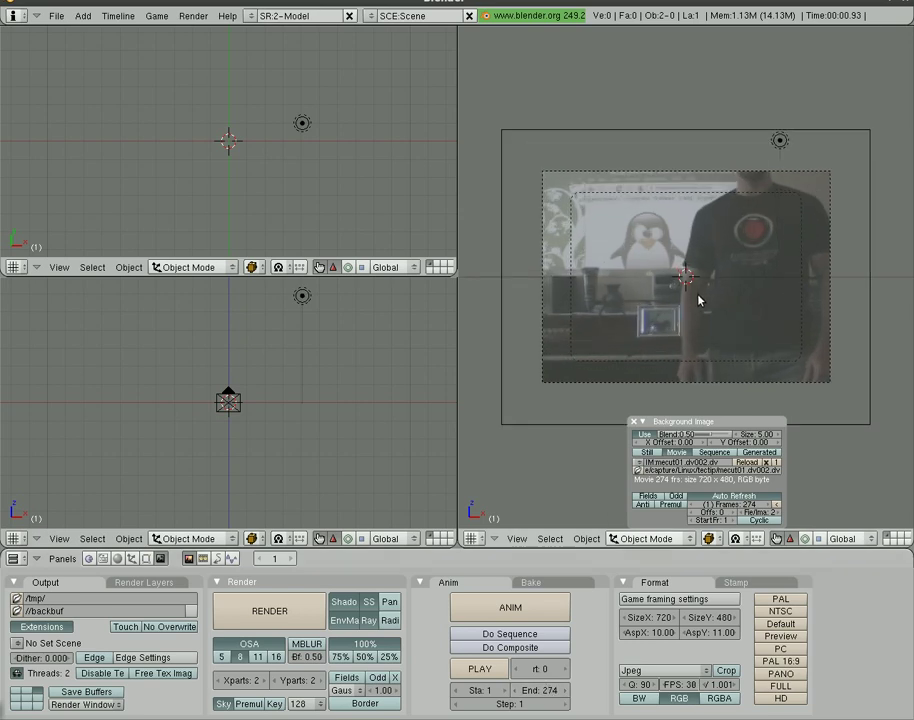
pyautogui.hotkey('alt', 'a')
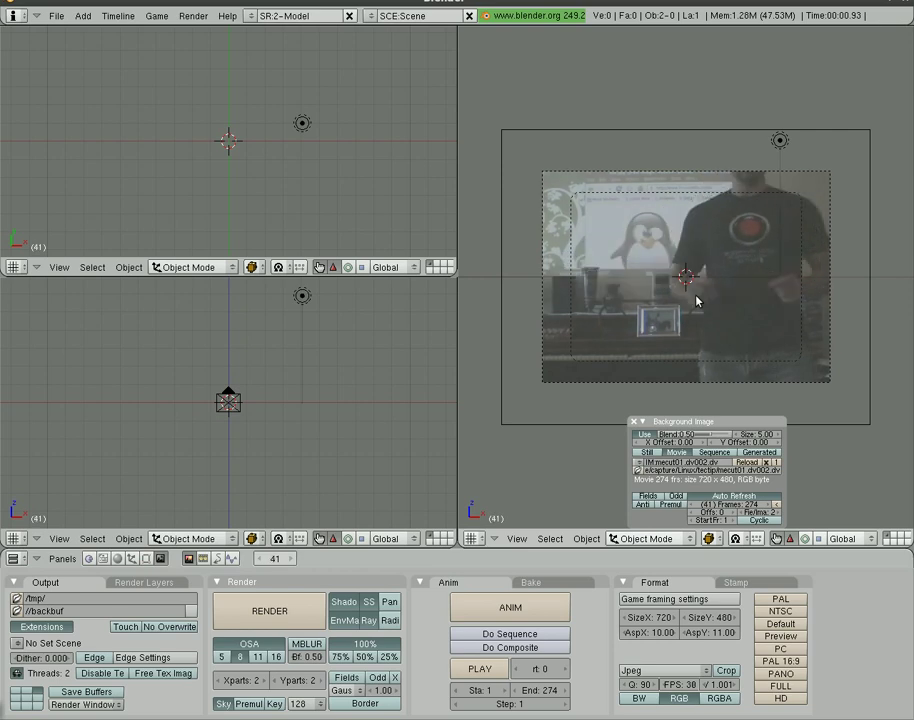
pyautogui.press('Escape')
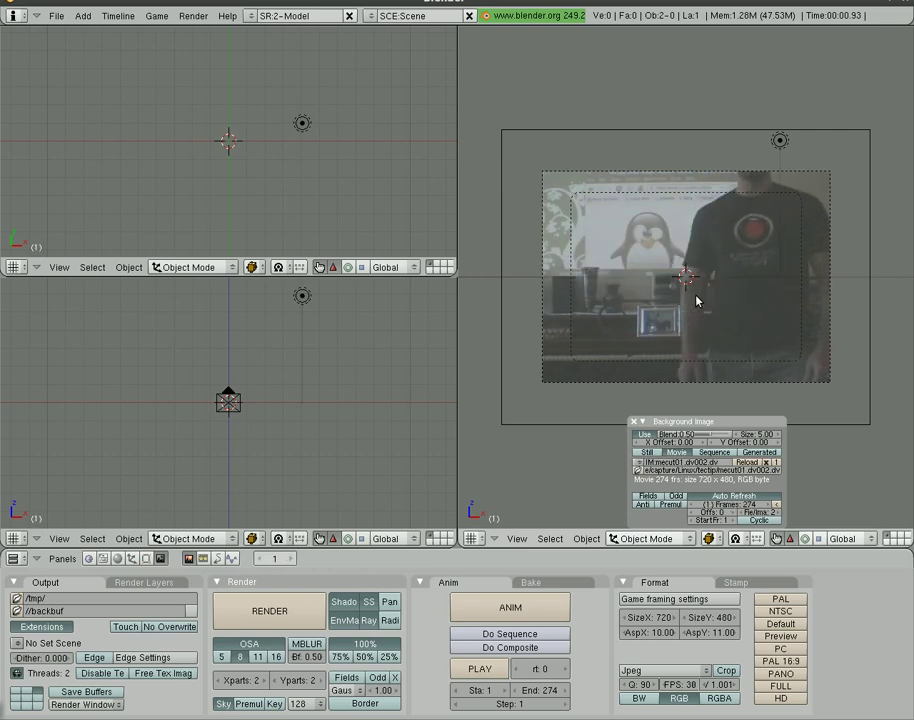
# Add a cube mesh at the 3D cursor from the top view.
pyautogui.press('space')
pyautogui.moveTo(320, 169)
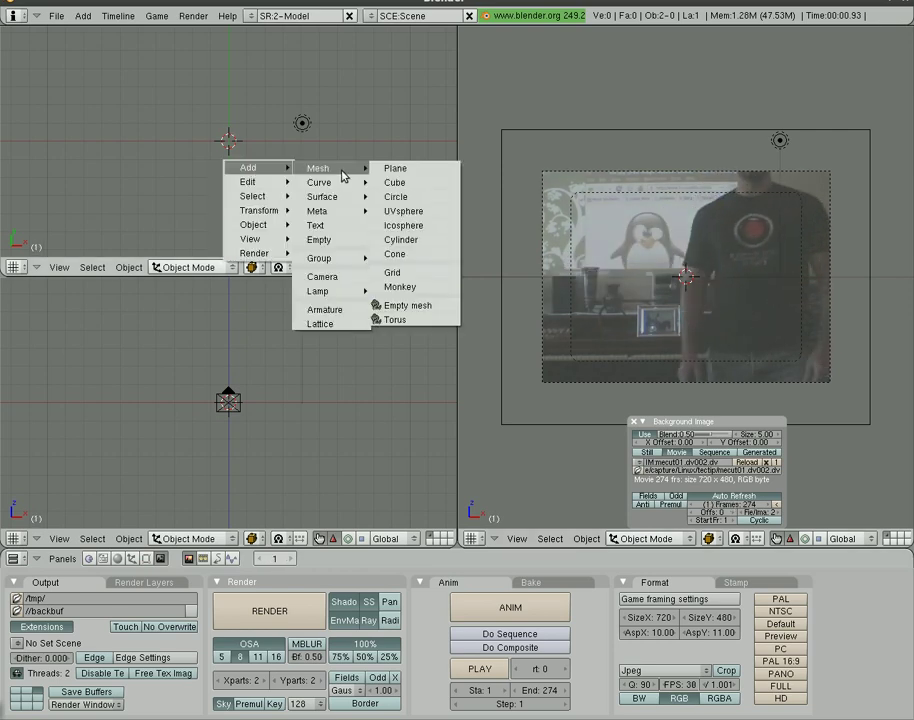
pyautogui.click(419, 186)
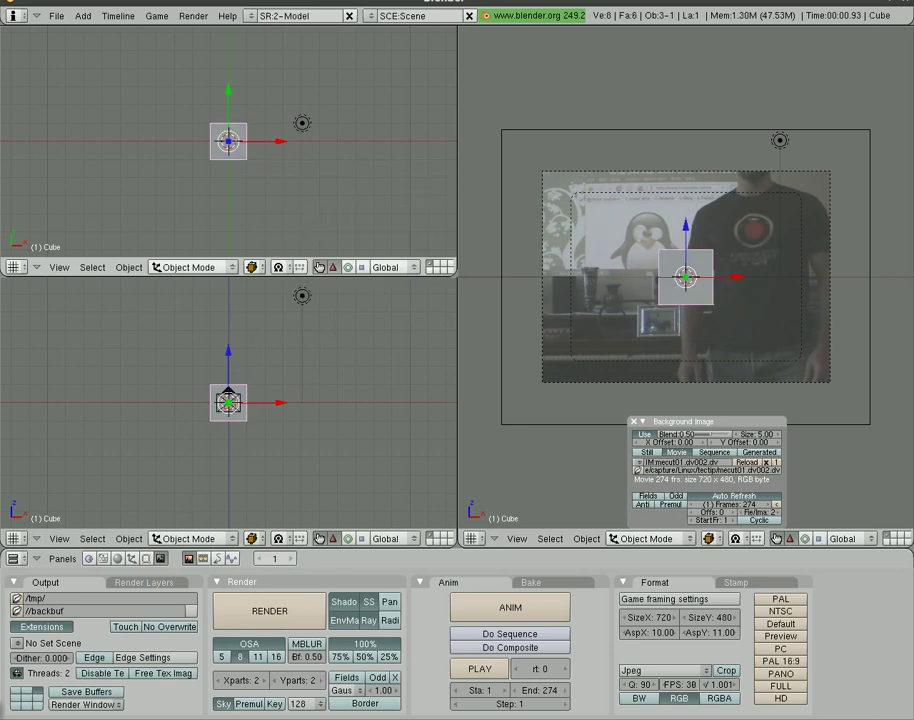
# Assign a new material to the cube and set its material preview to a cube shape.
pyautogui.click(117, 558)
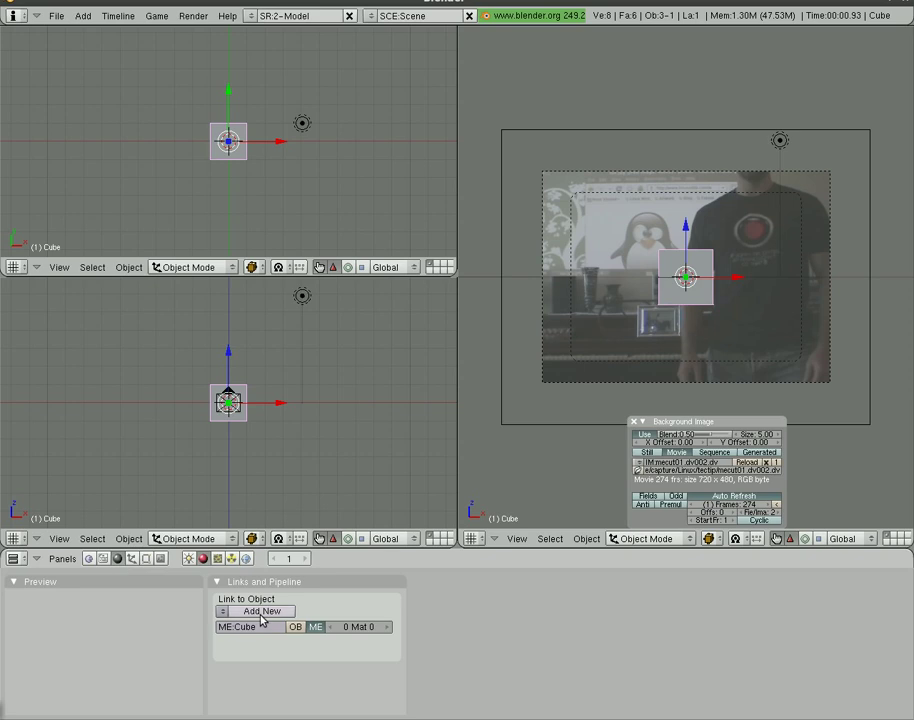
pyautogui.click(240, 613)
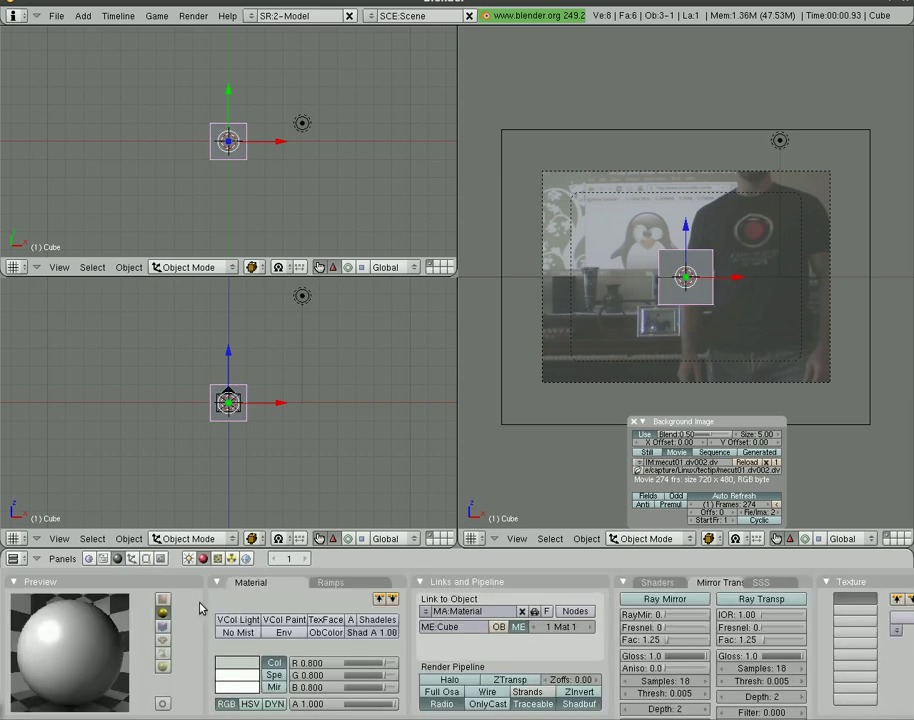
pyautogui.click(162, 625)
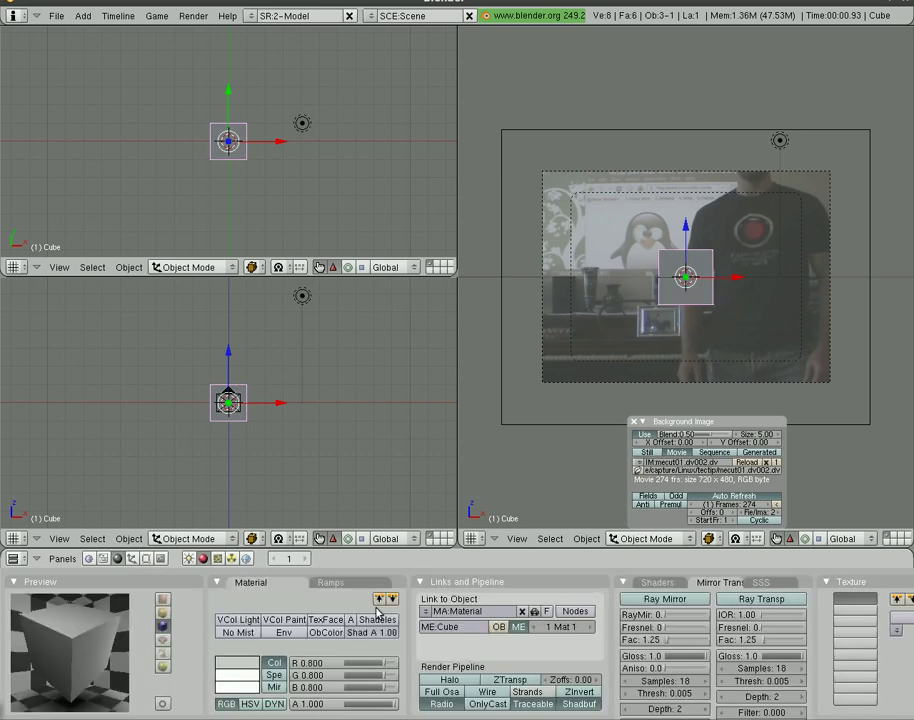
# Add an Image texture to the cube's material and load d1.png from the tectip/images folder.
pyautogui.click(217, 558)
pyautogui.click(258, 599)
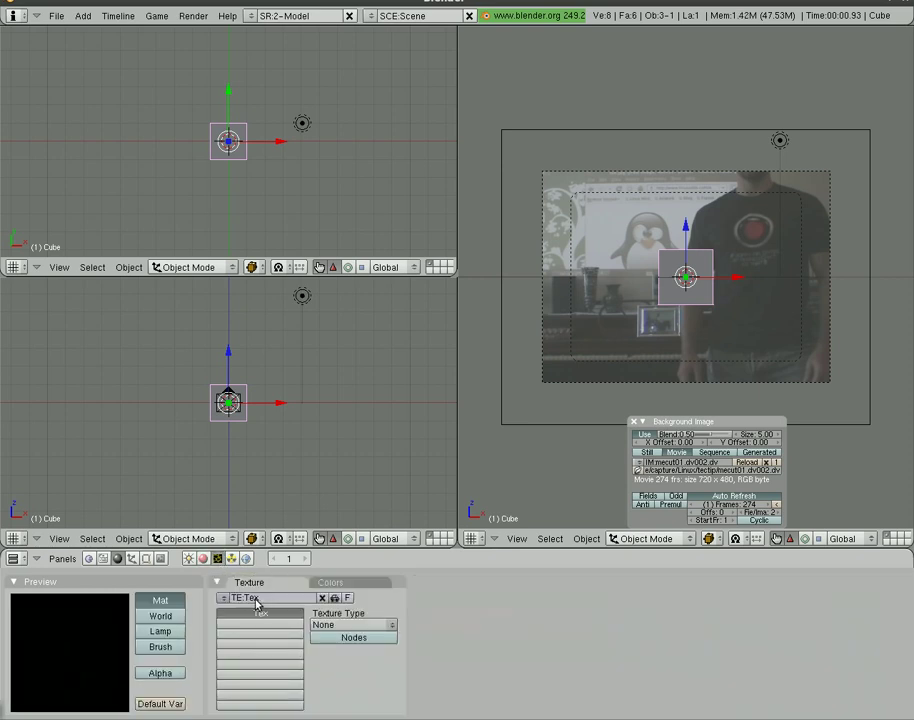
pyautogui.click(362, 624)
pyautogui.click(355, 601)
pyautogui.click(663, 614)
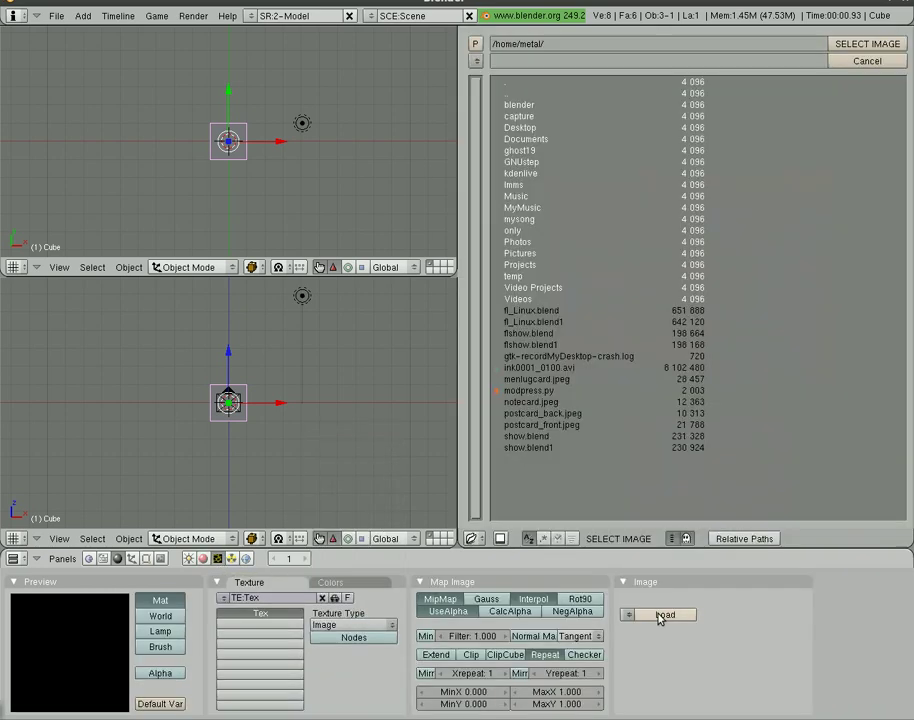
pyautogui.click(476, 61)
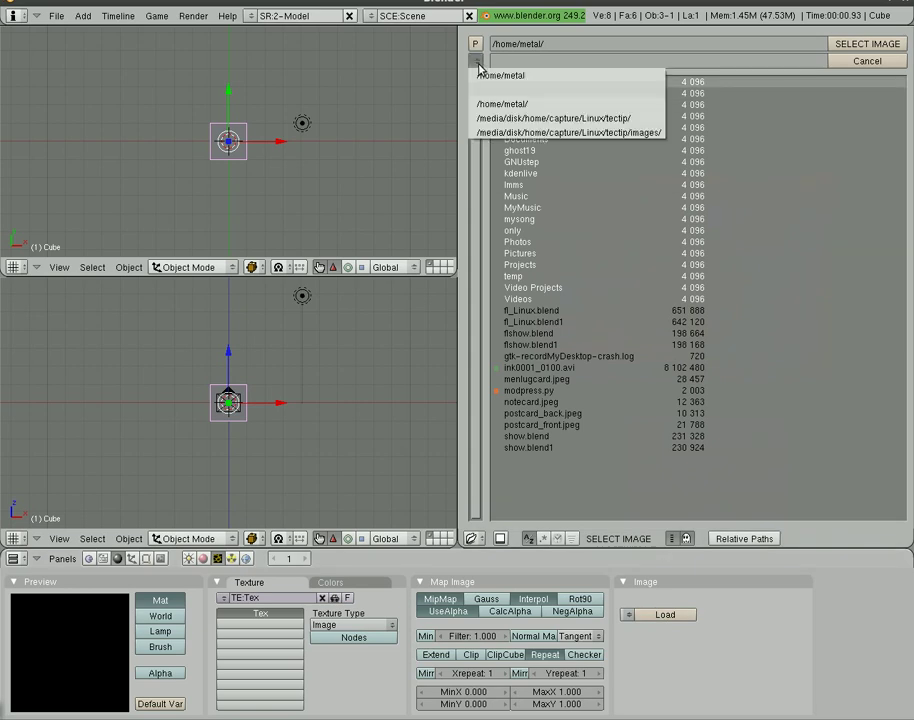
pyautogui.click(484, 131)
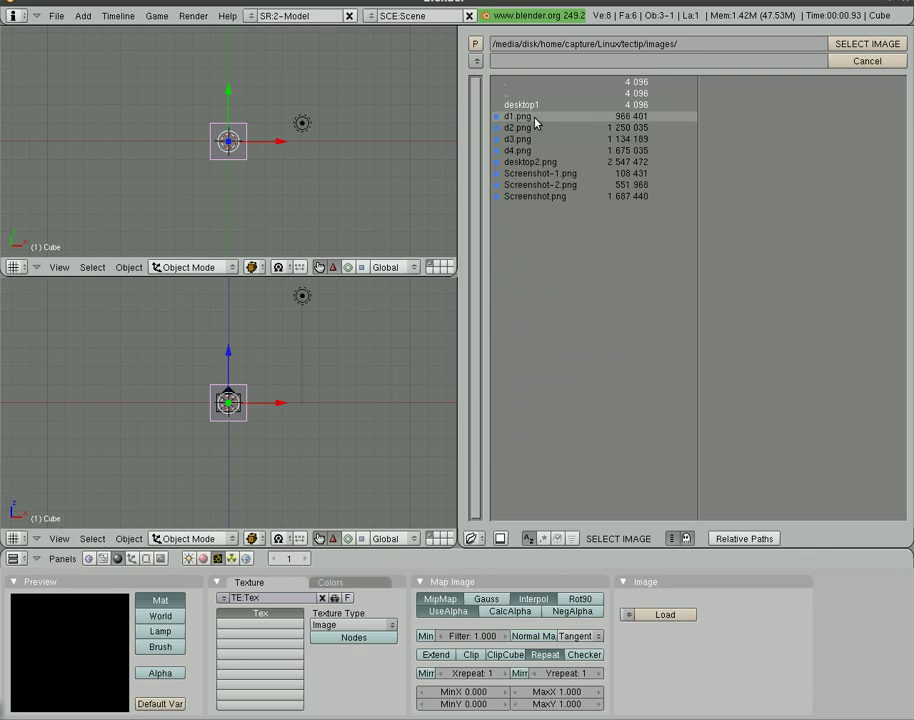
pyautogui.click(525, 117)
pyautogui.click(864, 44)
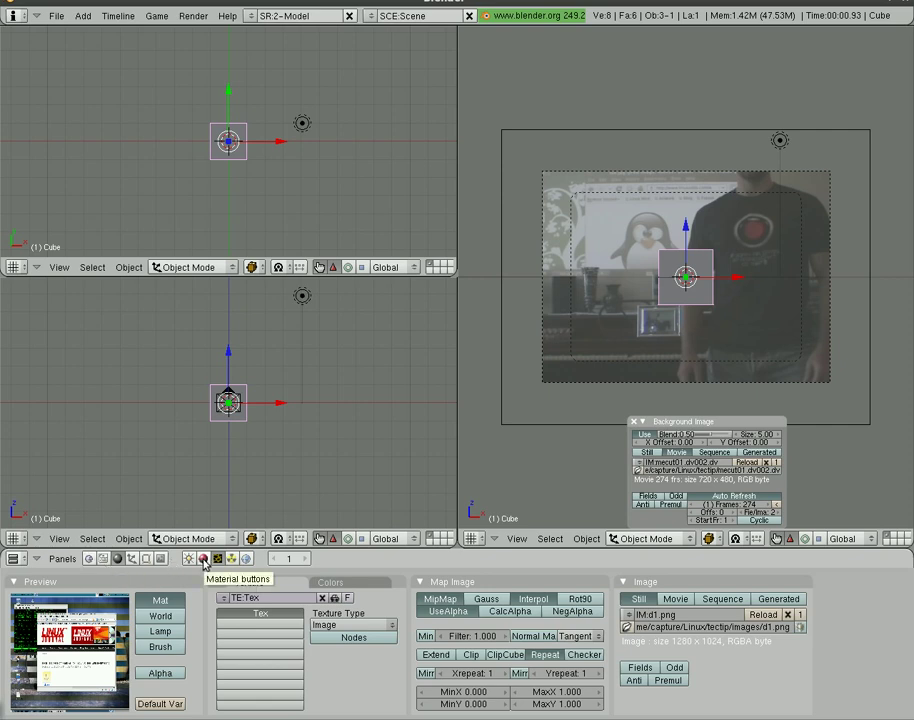
# Set the material's texture mapping to Cube projection and test-render the current frame.
pyautogui.click(203, 559)
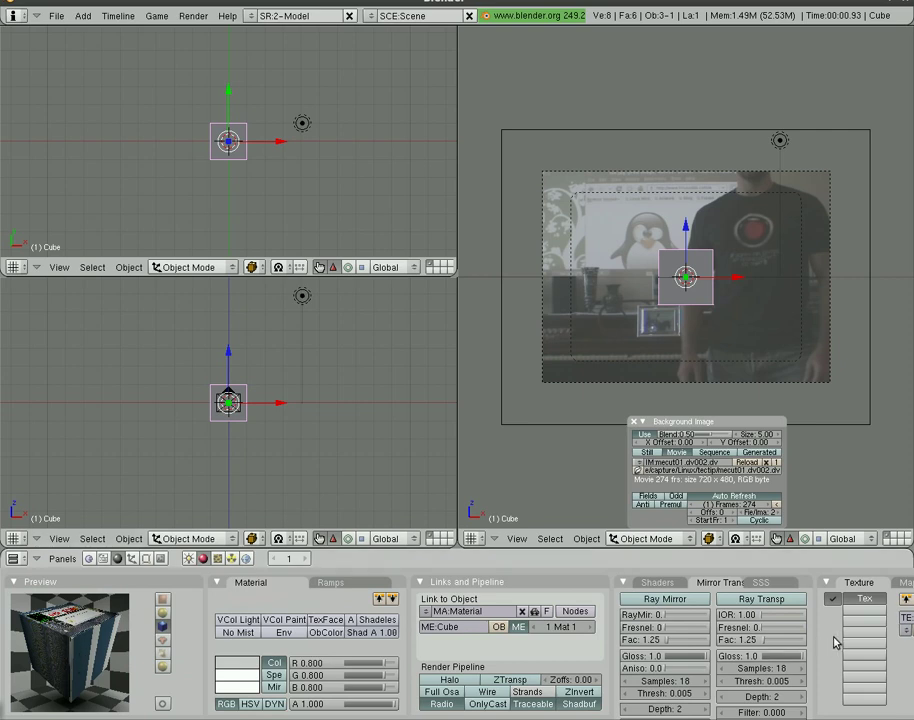
pyautogui.scroll(-2, 824, 649)
pyautogui.click(819, 581)
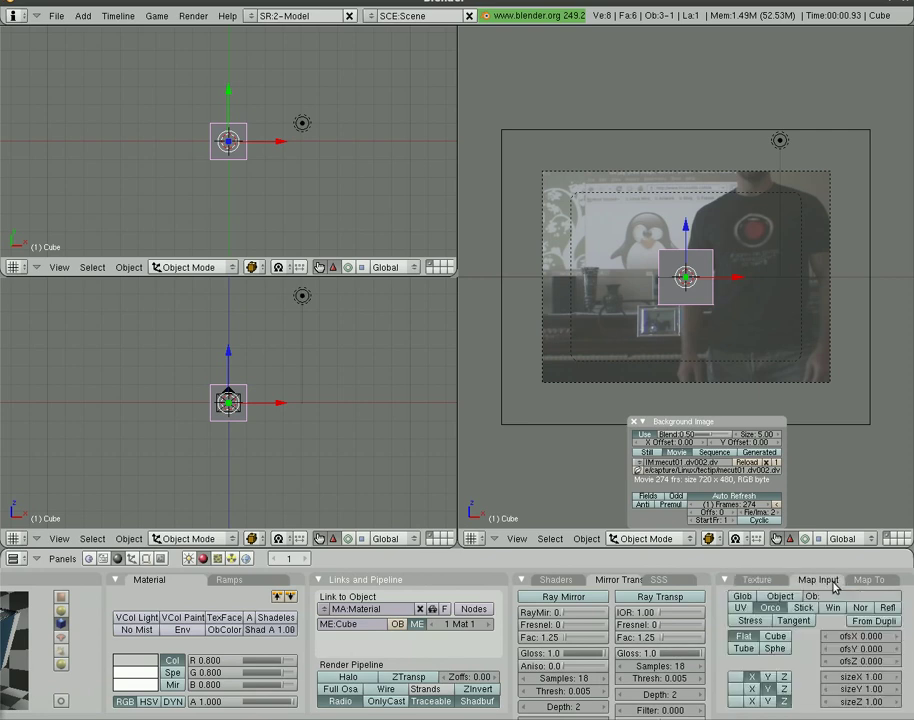
pyautogui.click(778, 637)
pyautogui.scroll(2, 60, 655)
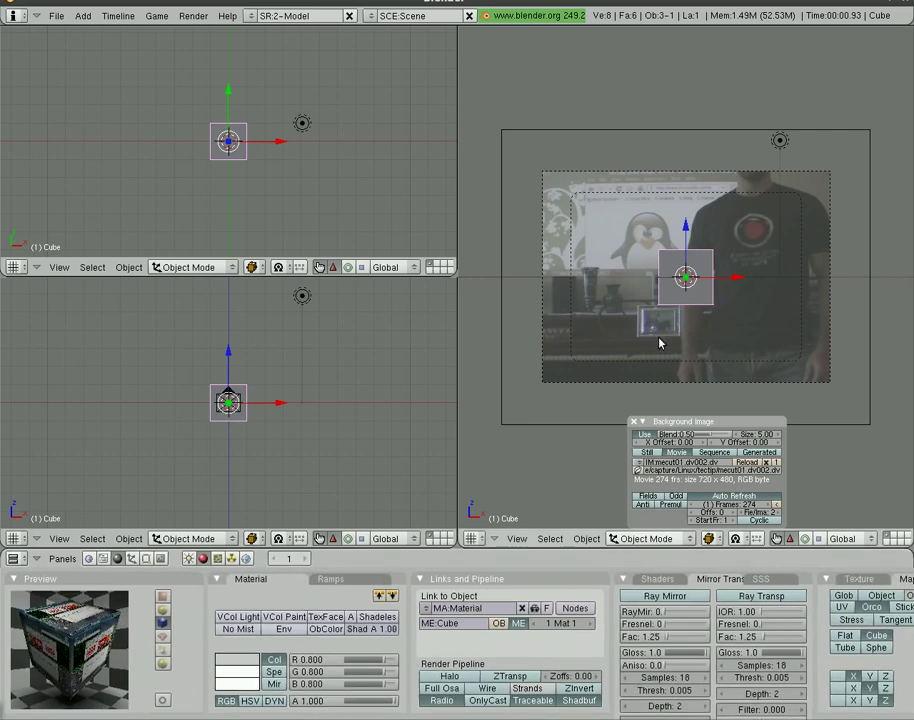
pyautogui.press('F12')
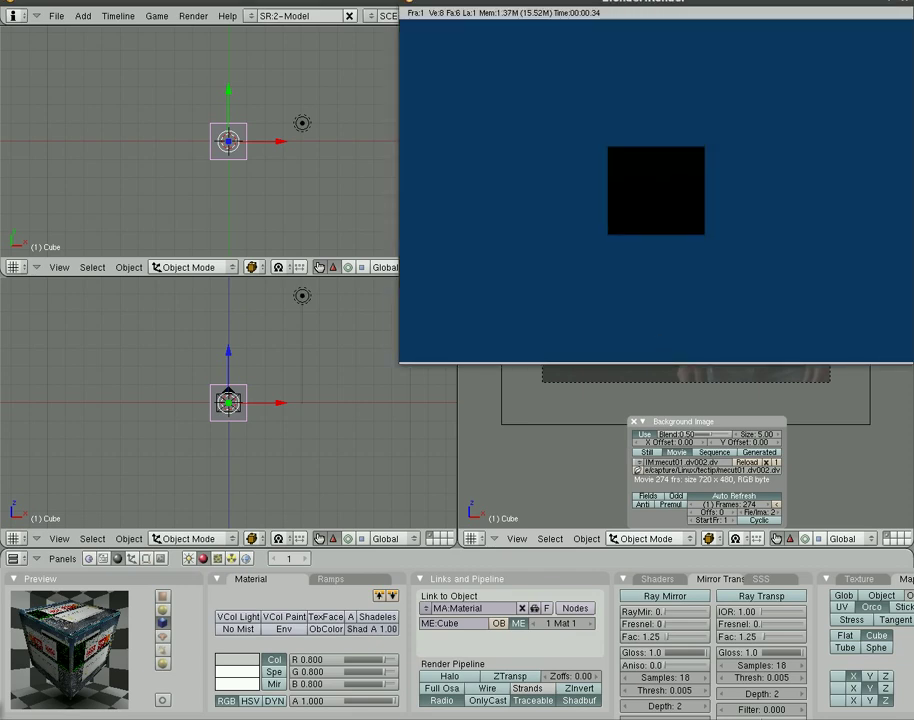
pyautogui.press('Escape')
# Move the lamp next to the camera in the top view and render the current frame again.
pyautogui.rightClick(302, 125)
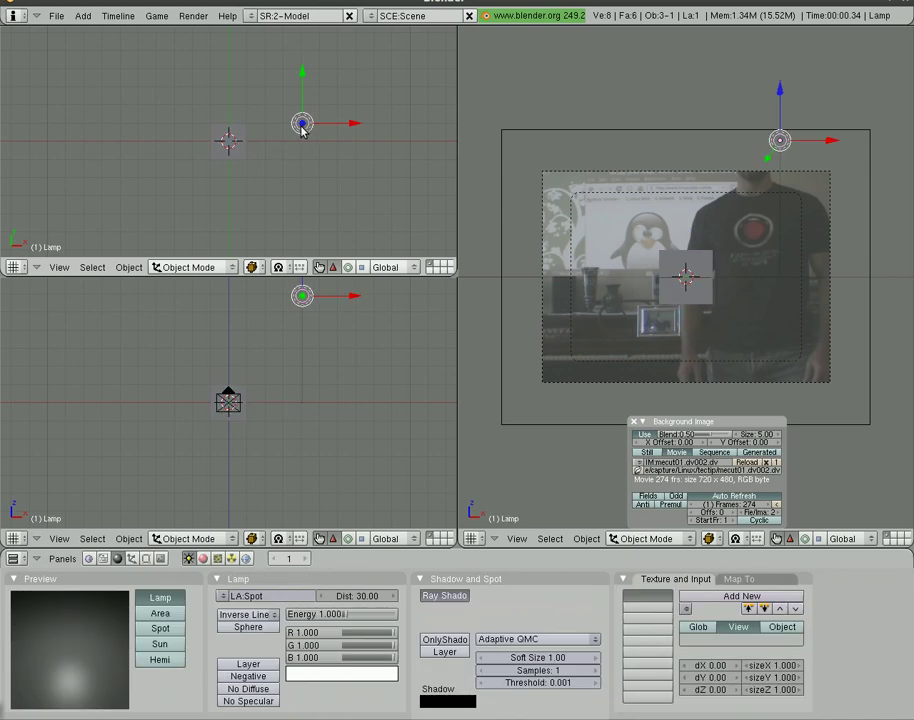
pyautogui.moveTo(302, 125); pyautogui.dragTo(282, 157, button='middle')
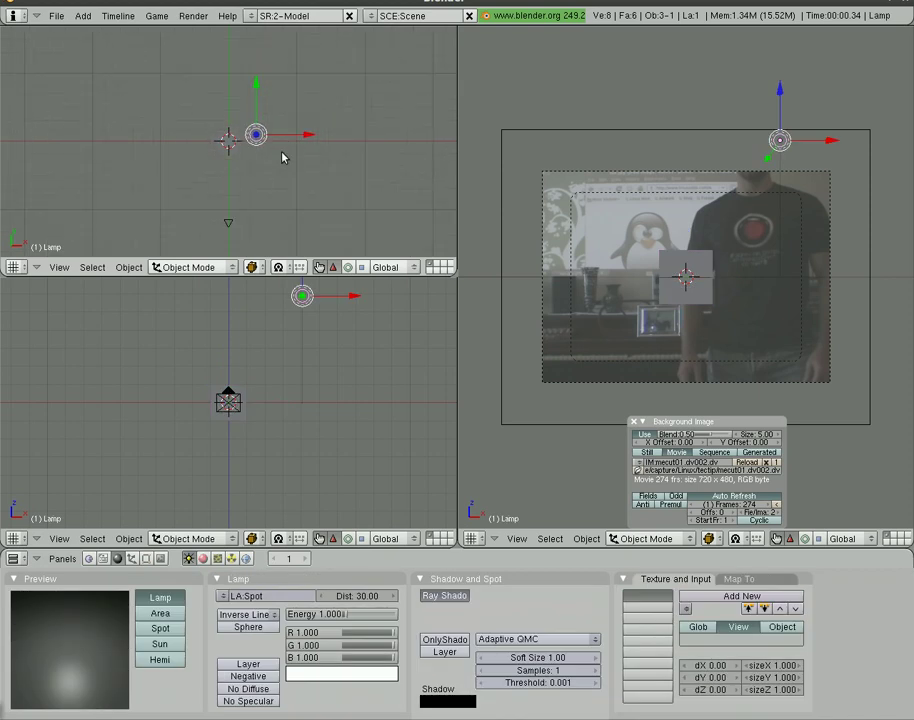
pyautogui.press('g')
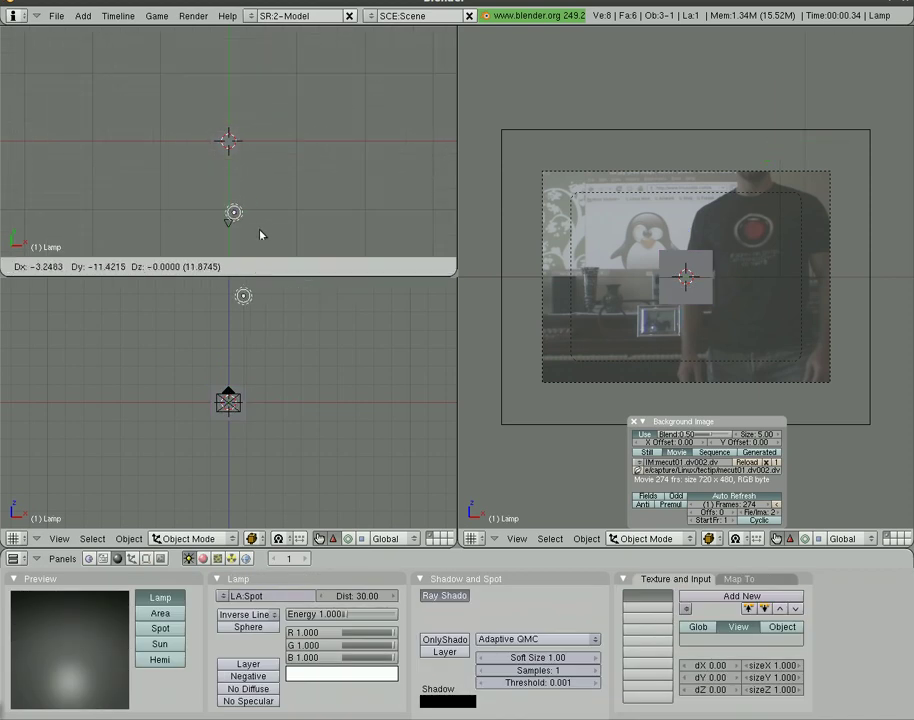
pyautogui.click(252, 250)
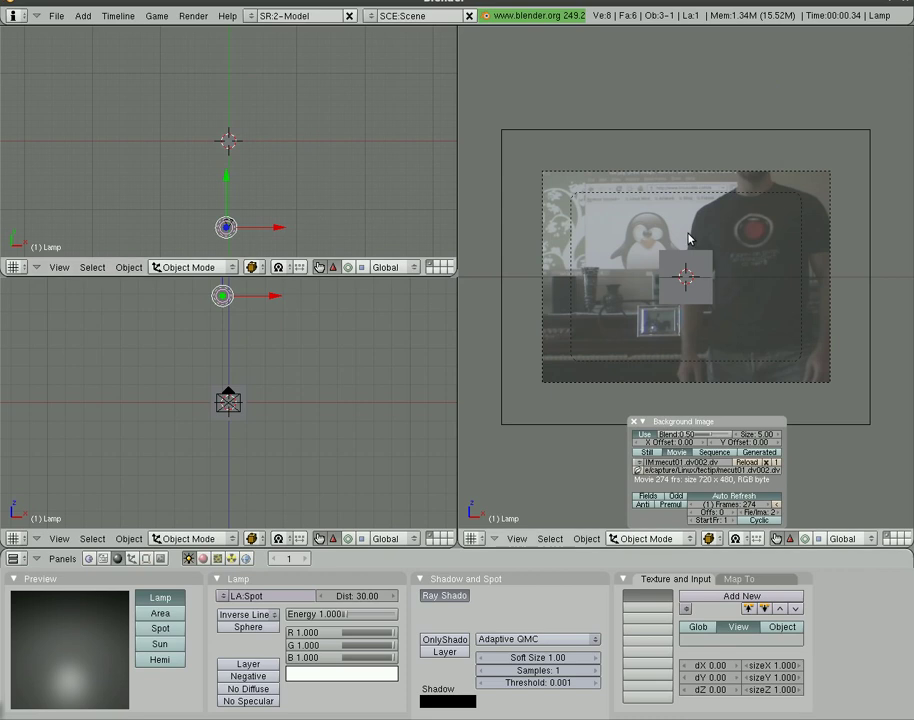
pyautogui.press('F12')
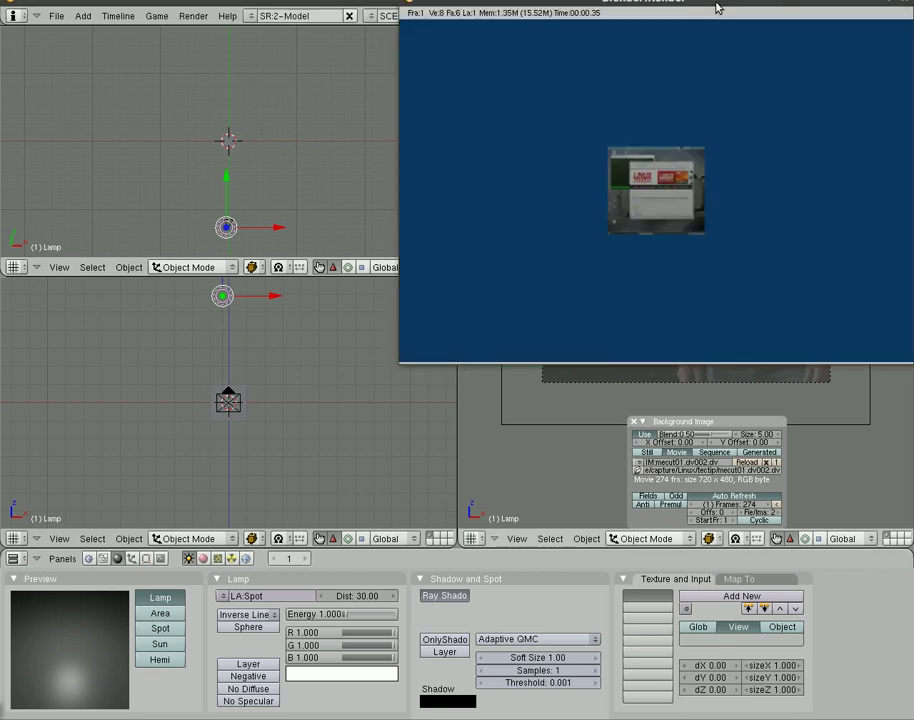
pyautogui.moveTo(714, 4); pyautogui.dragTo(536, 75)
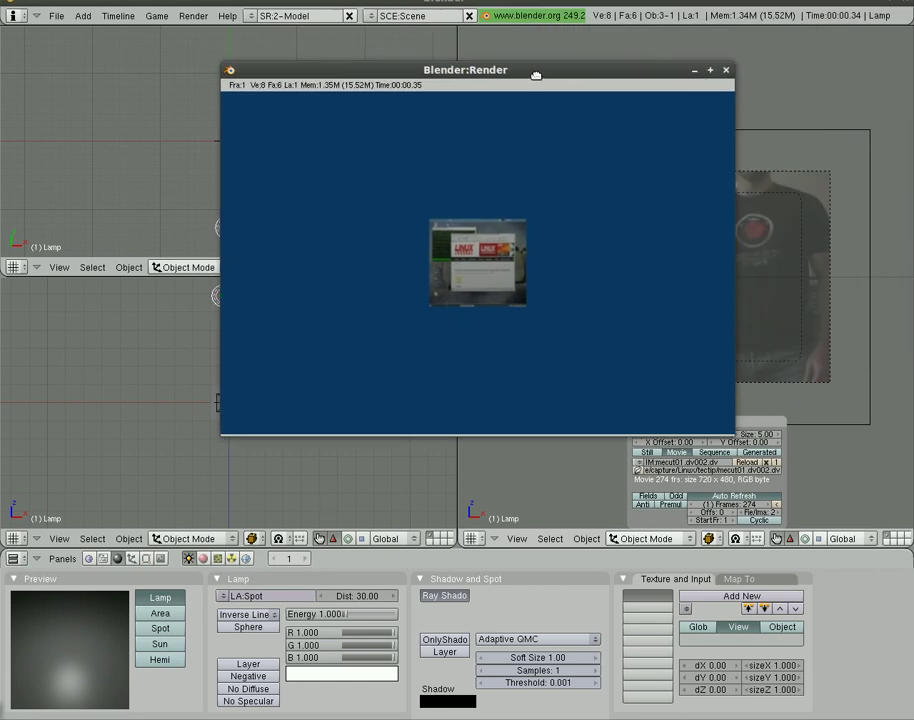
# Add a plane mesh at the cube's centre and rotate it -90° in the side view so it stands upright.
pyautogui.click(726, 71)
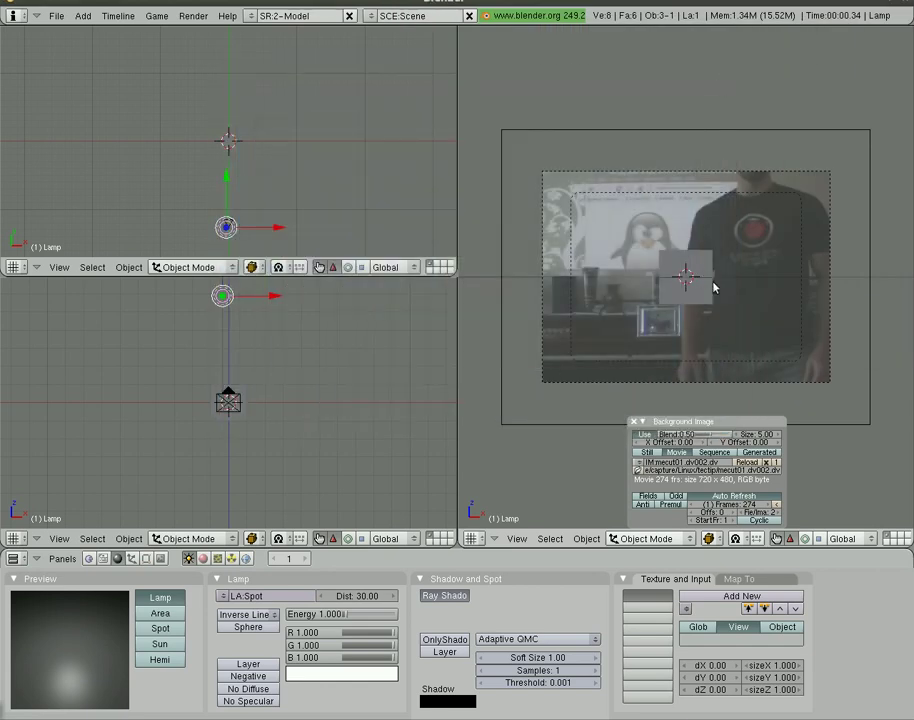
pyautogui.press('space')
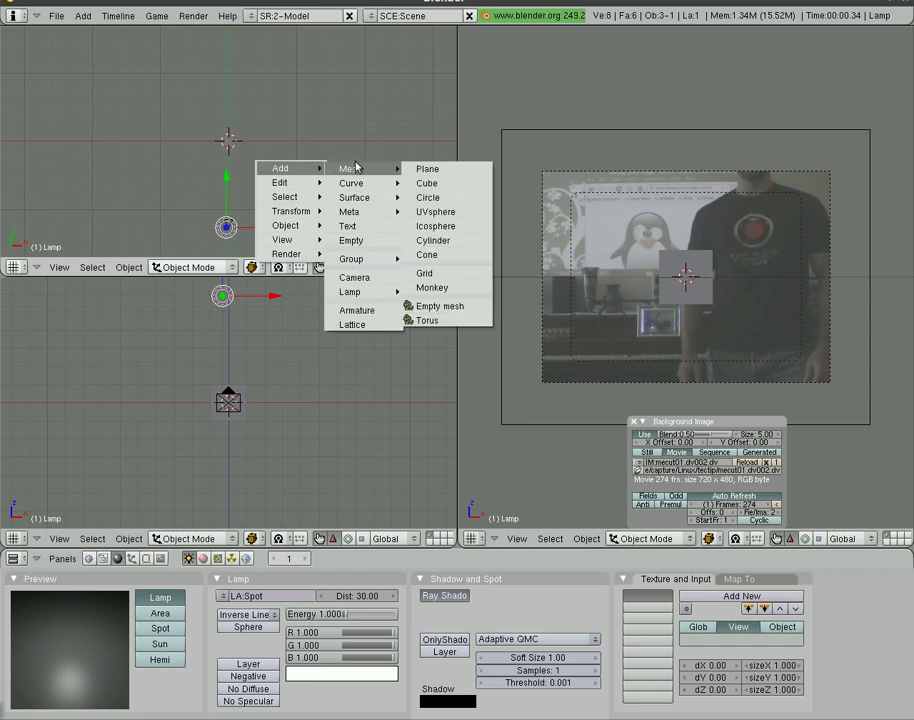
pyautogui.click(430, 168)
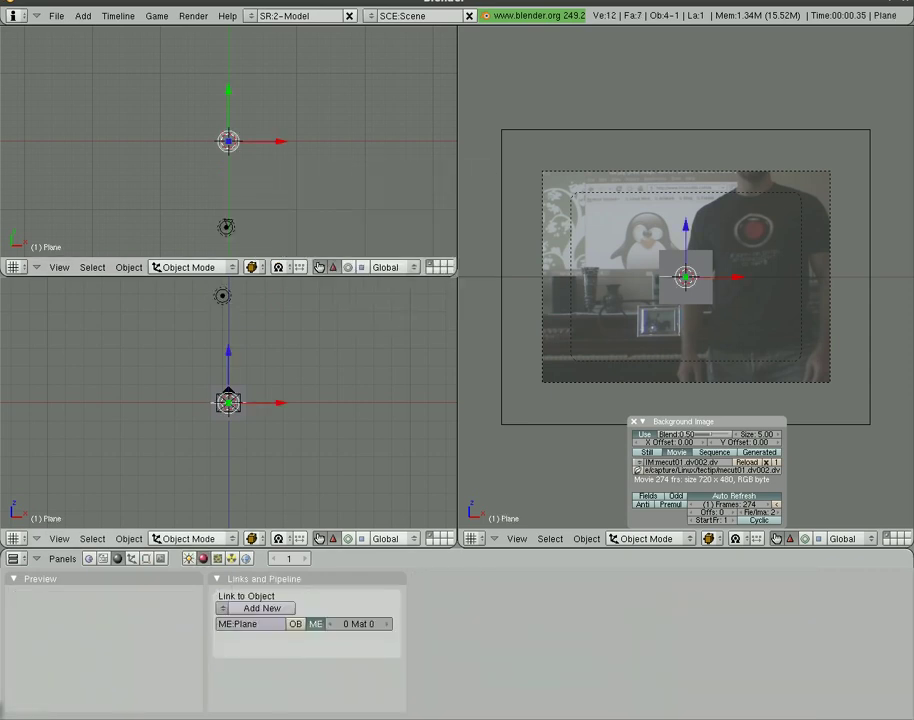
pyautogui.press('KP_3')
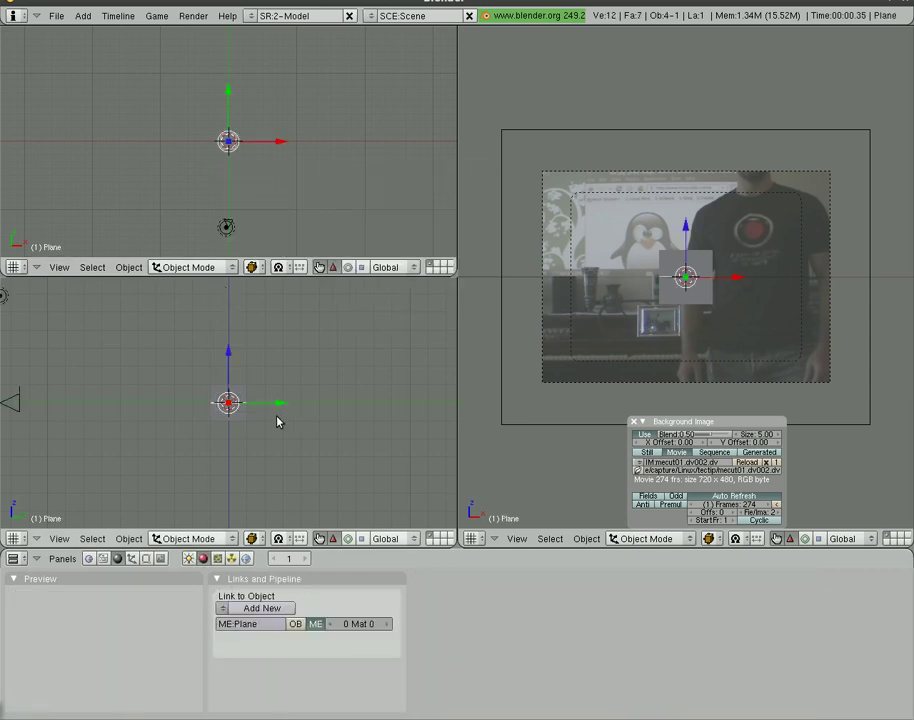
pyautogui.press('r')
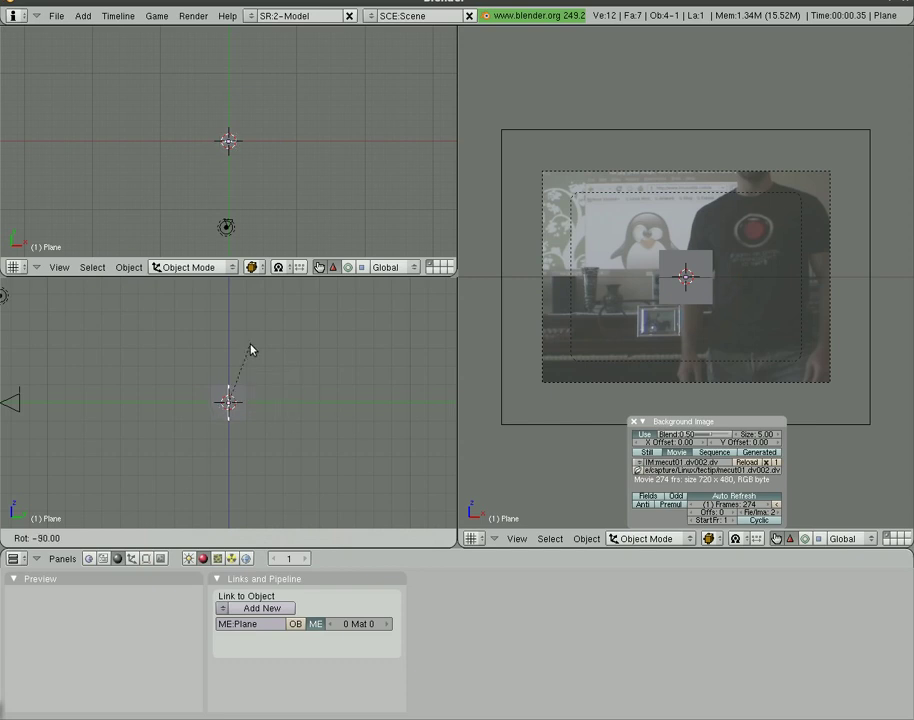
pyautogui.rightClick(251, 350)
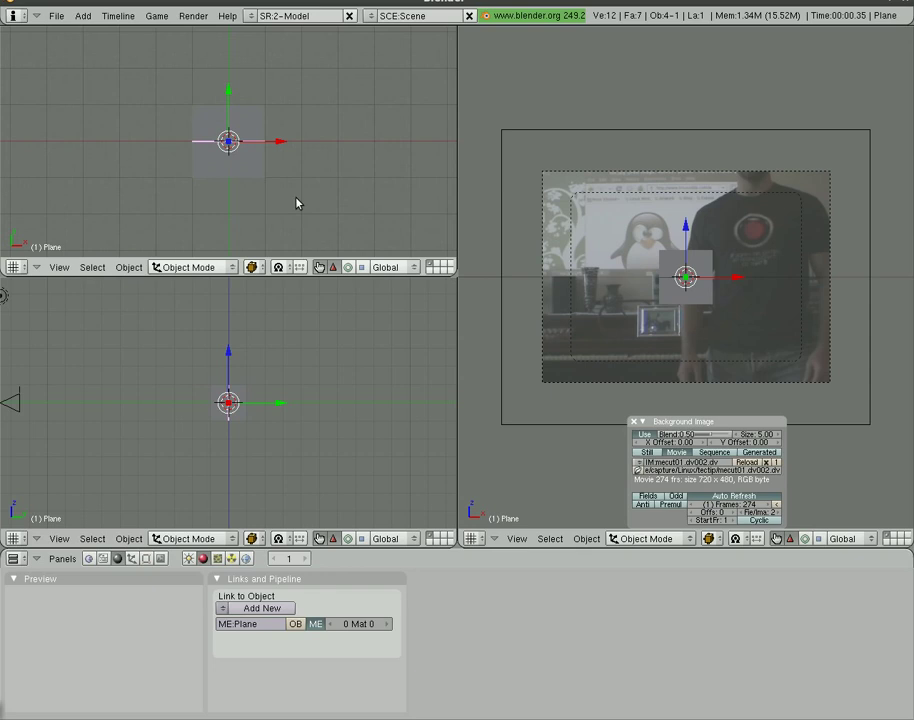
# Move the plane about -0.98 along Y to the cube's front face and scale it to about 0.61.
pyautogui.press('g')
pyautogui.press('y')
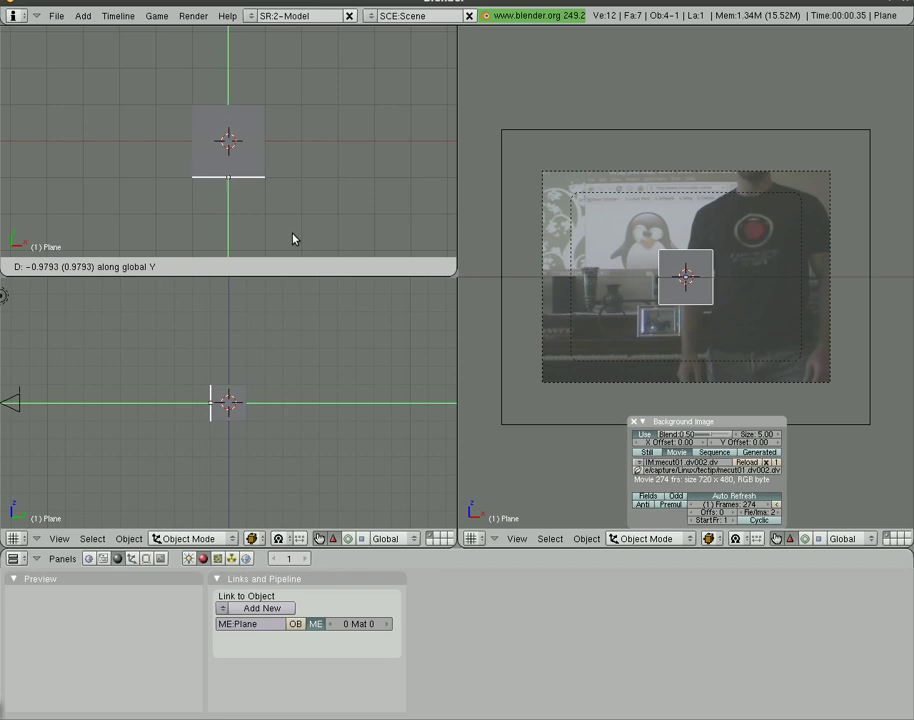
pyautogui.click(293, 239)
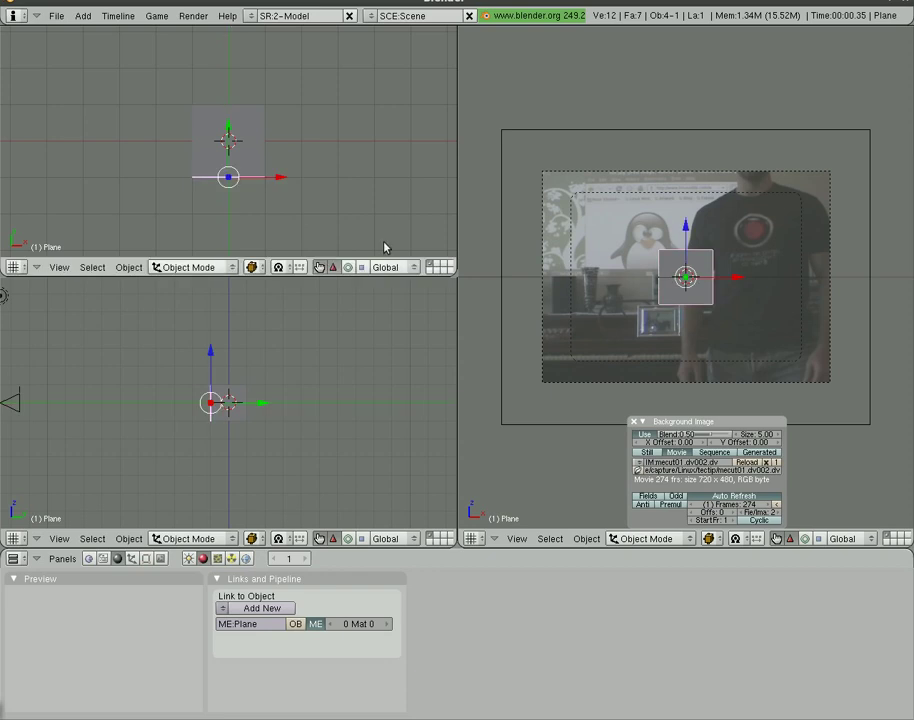
pyautogui.press('s')
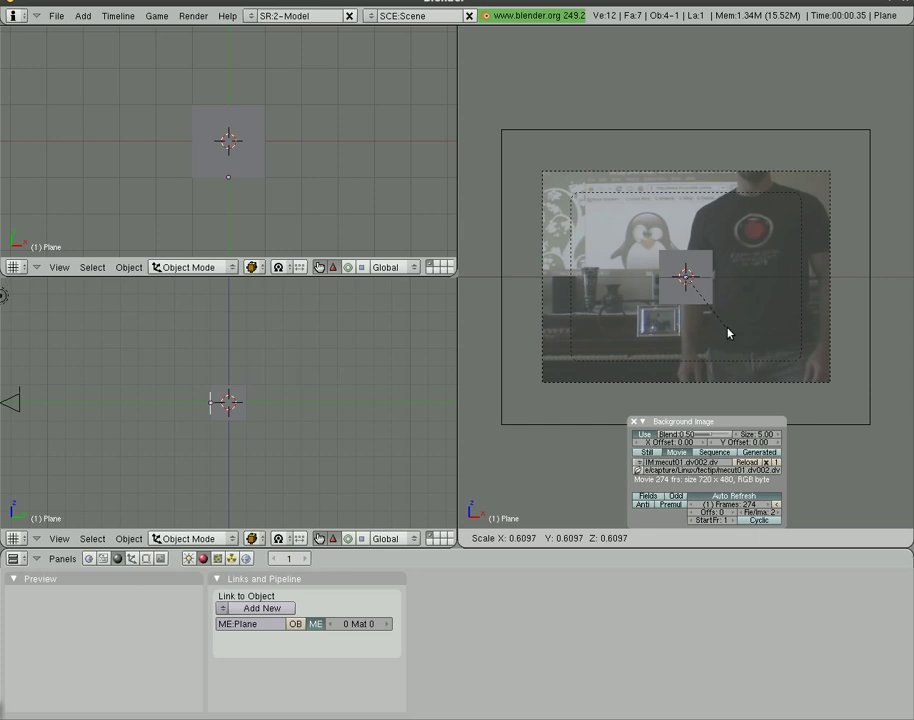
pyautogui.click(728, 333)
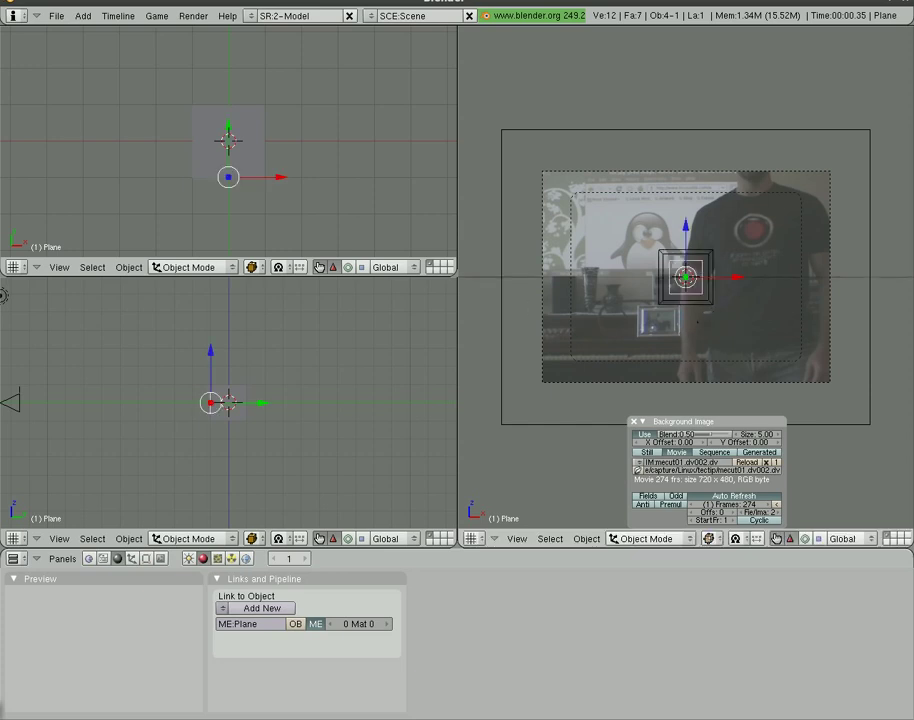
# Shift the plane along Y to just in front of the cube's front face and shrink its height along Z.
pyautogui.press('g')
pyautogui.press('y')
pyautogui.click(270, 221)
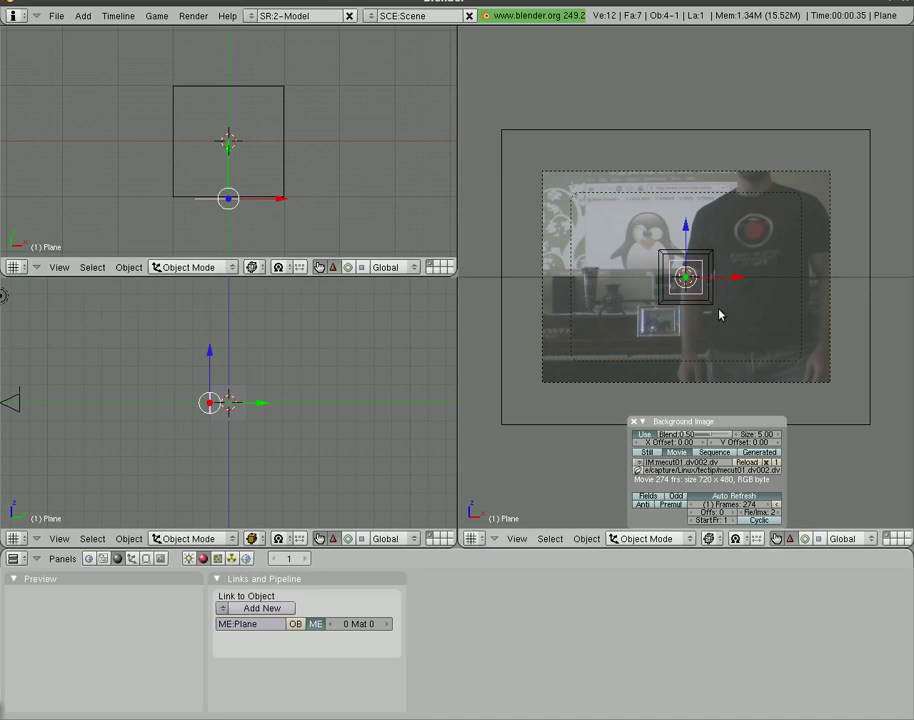
pyautogui.press('s')
pyautogui.press('z')
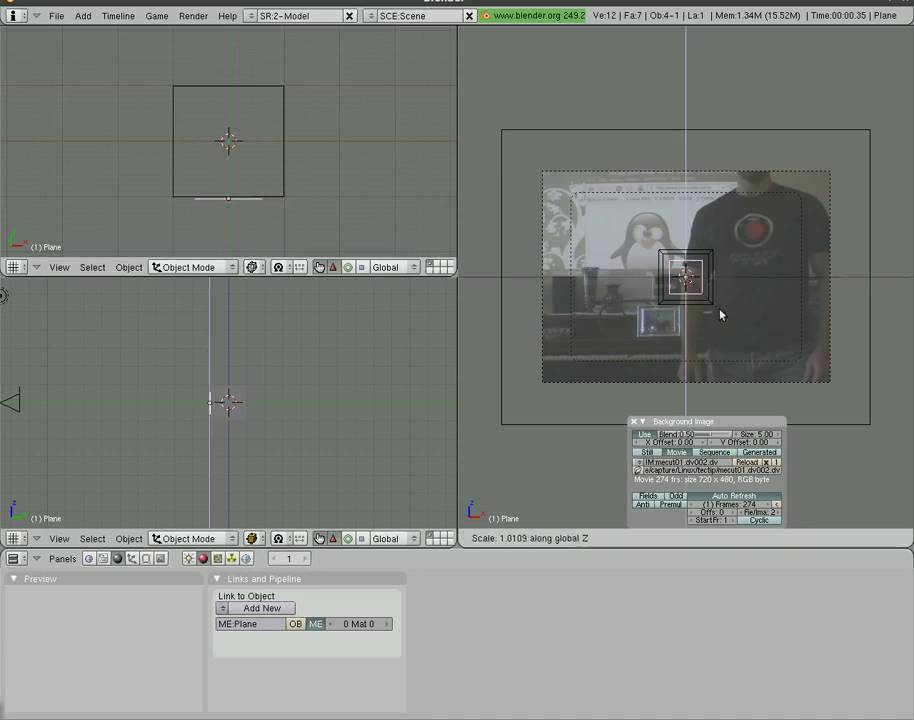
pyautogui.click(708, 306)
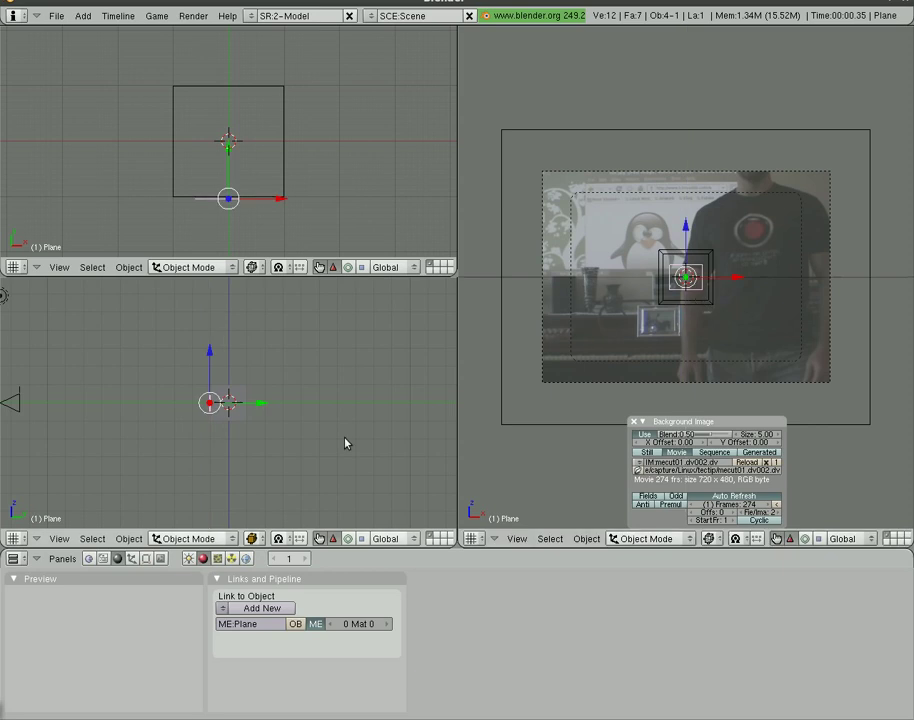
# Move the plane about 0.34 in X and 0.36 in Z to the front face's upper right and test-render the frame.
pyautogui.press('KP_1')
pyautogui.press('KP_5')
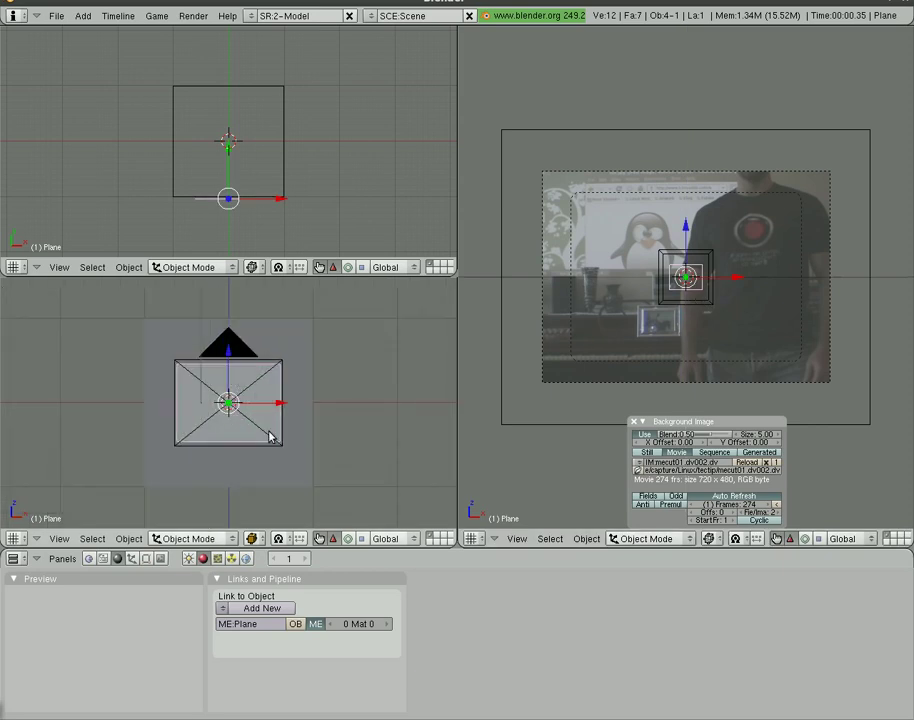
pyautogui.press('g')
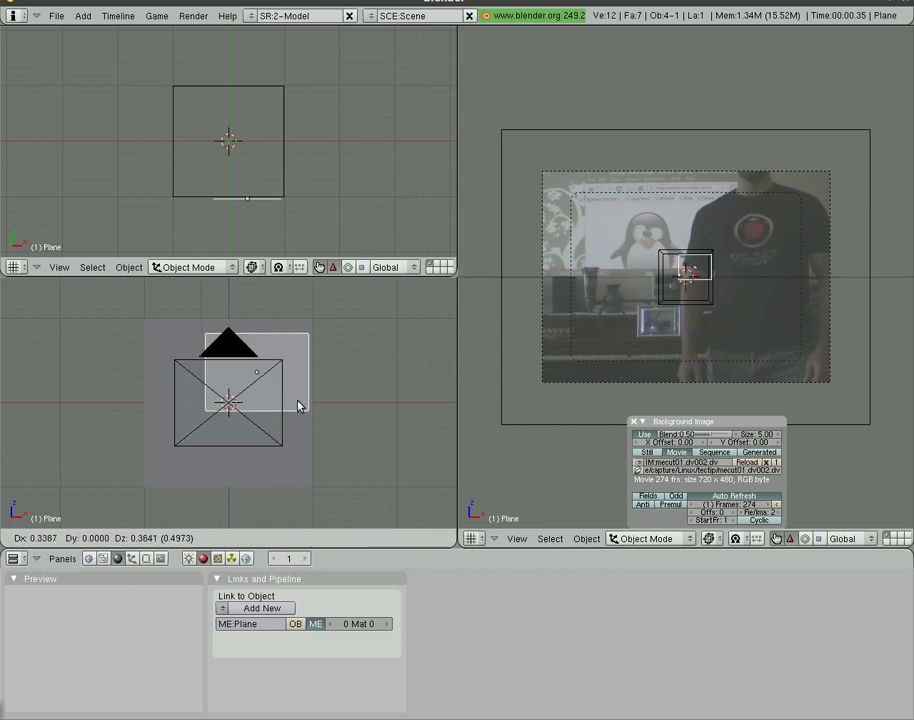
pyautogui.click(298, 404)
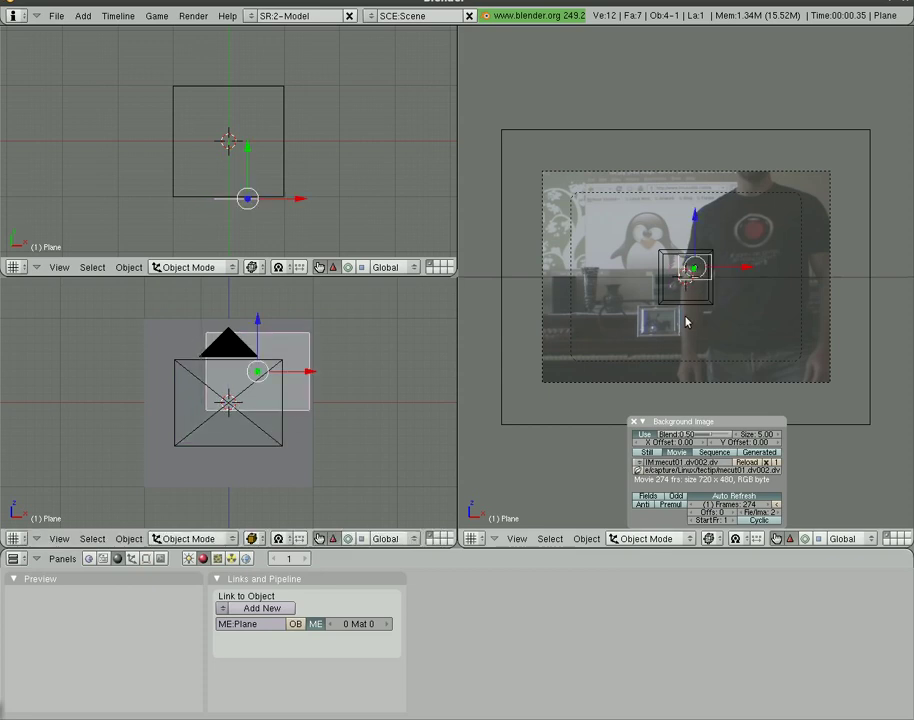
pyautogui.press('F12')
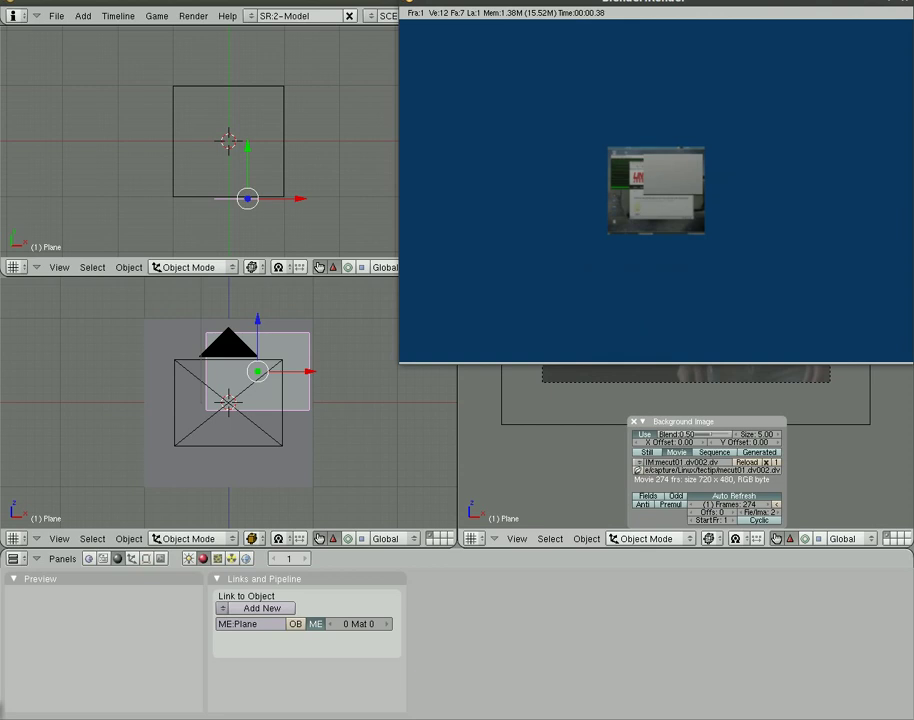
pyautogui.press('F11')
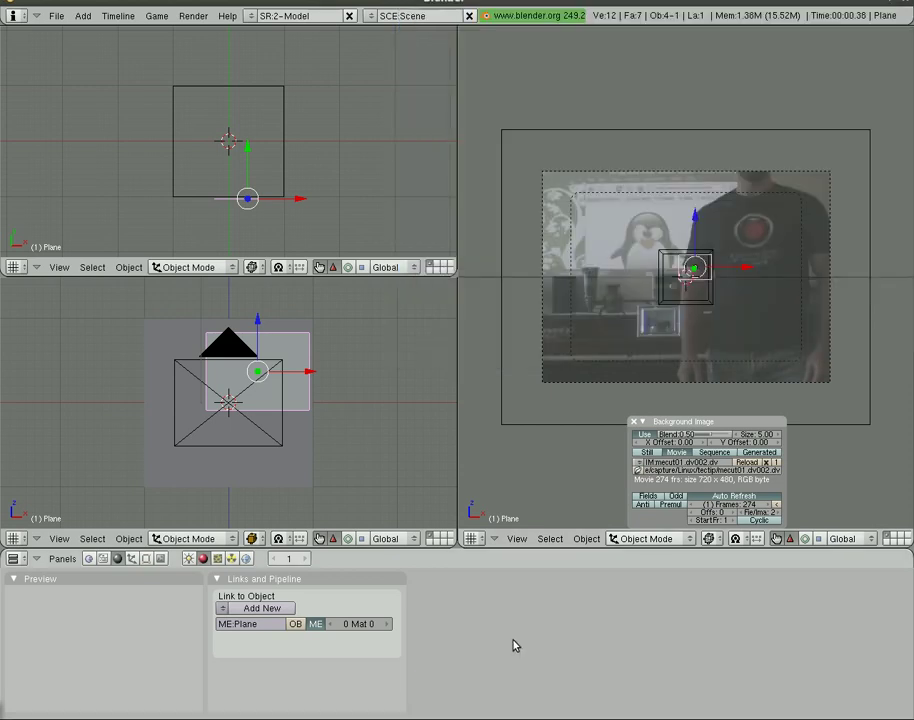
# Assign a new material to the plane and add a texture of type Image to it.
pyautogui.click(263, 608)
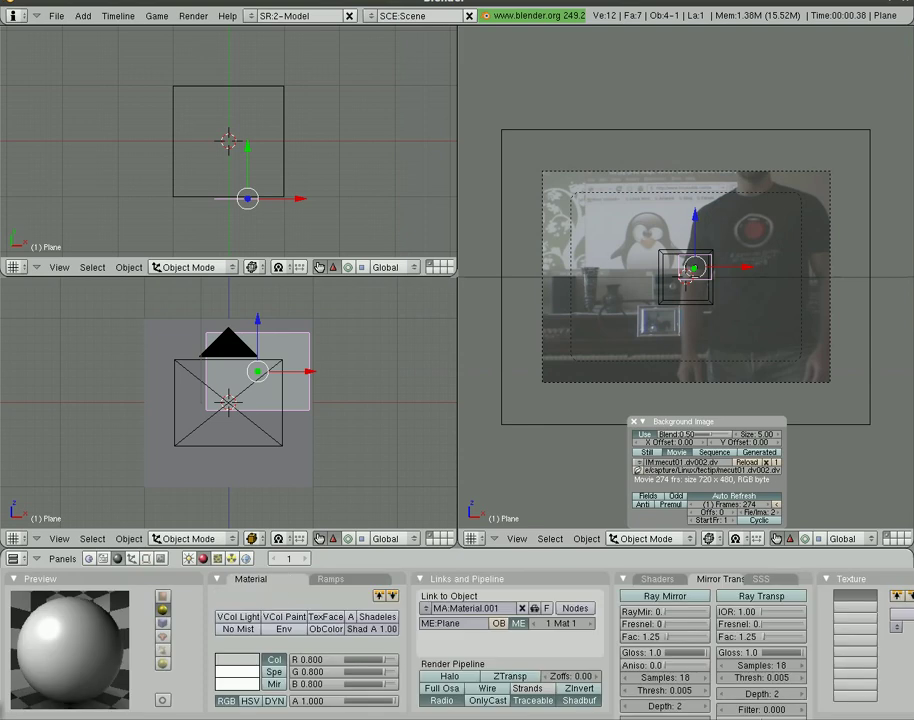
pyautogui.press('F6')
pyautogui.click(265, 597)
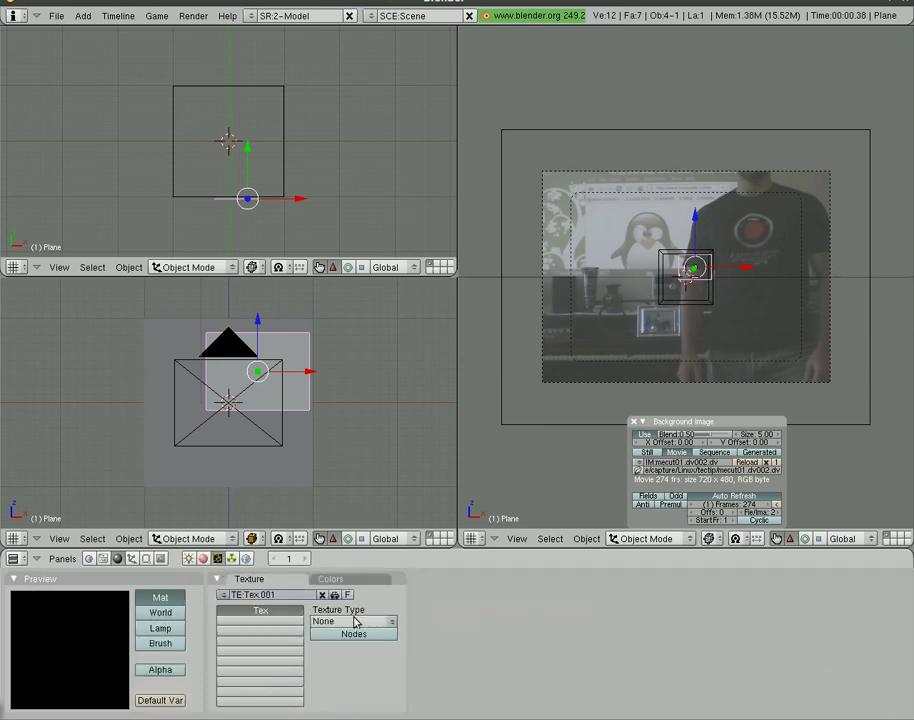
pyautogui.click(352, 621)
pyautogui.click(354, 598)
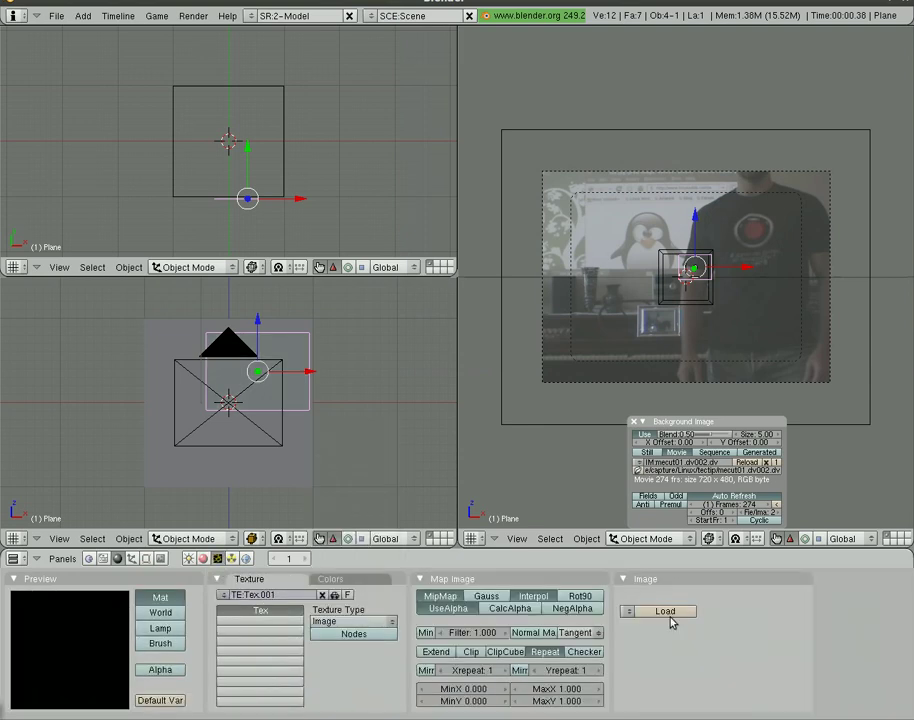
# Load Screenshot-2.png from the tectip/images folder into the plane's texture.
pyautogui.click(672, 611)
pyautogui.click(477, 61)
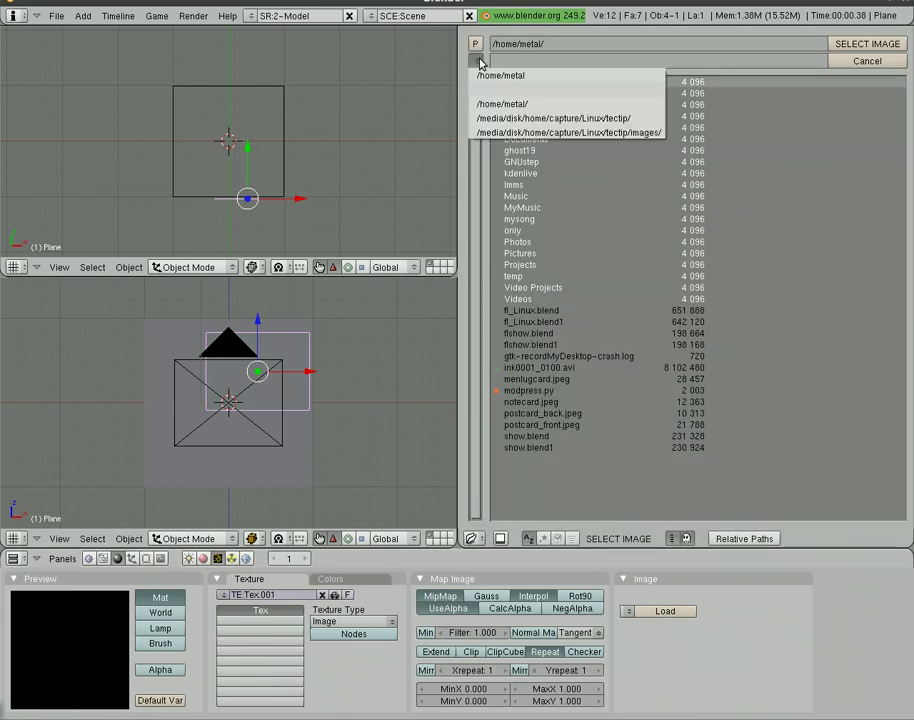
pyautogui.click(535, 122)
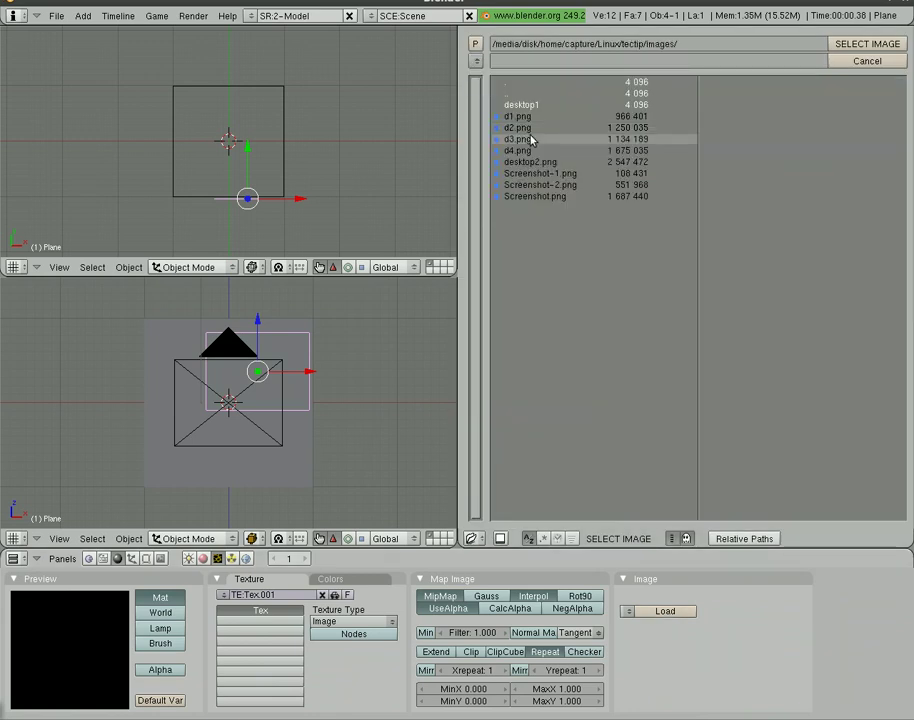
pyautogui.click(560, 186)
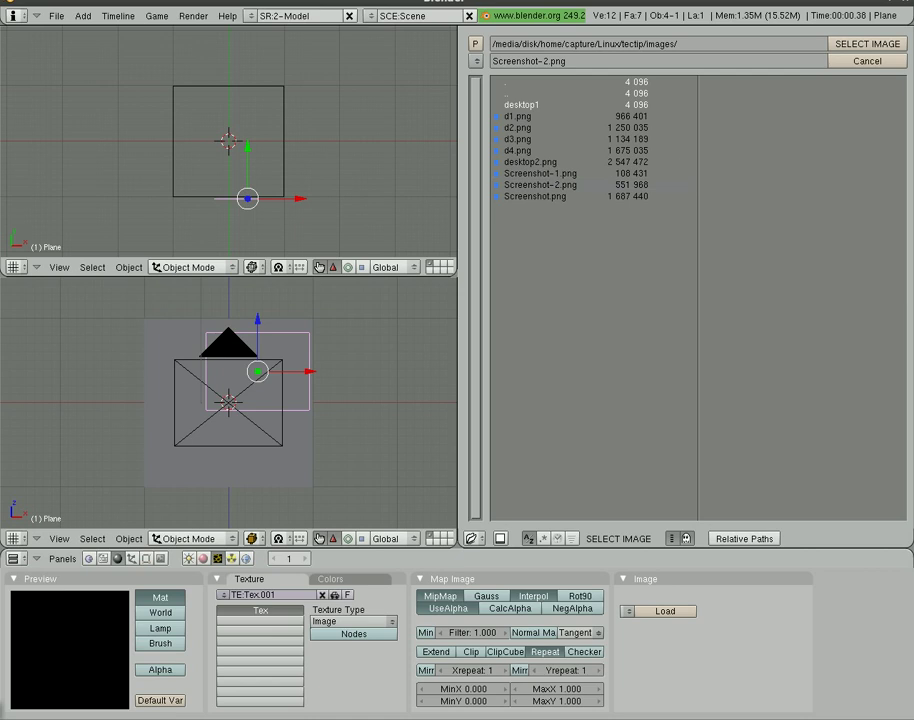
pyautogui.click(864, 45)
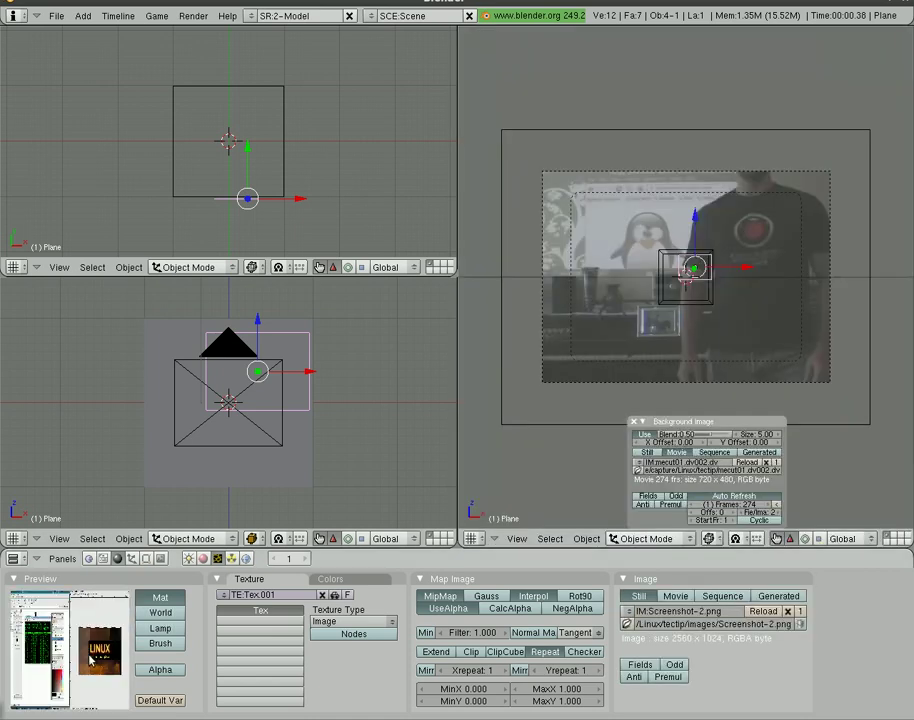
# Replace the plane's texture image with Screenshot-1.png and test-render the current frame.
pyautogui.click(628, 625)
pyautogui.click(545, 173)
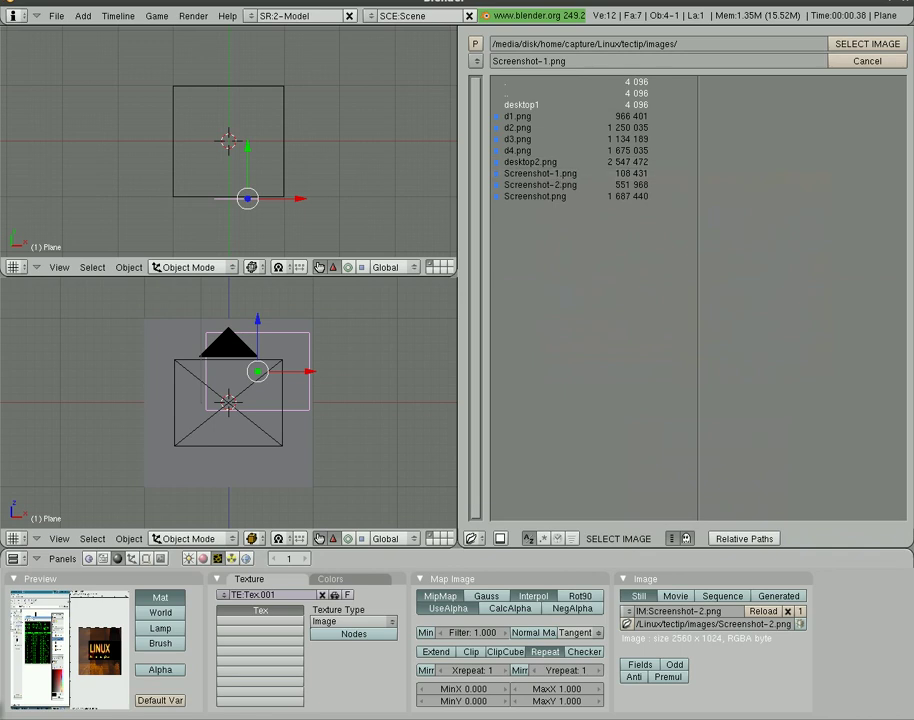
pyautogui.click(855, 46)
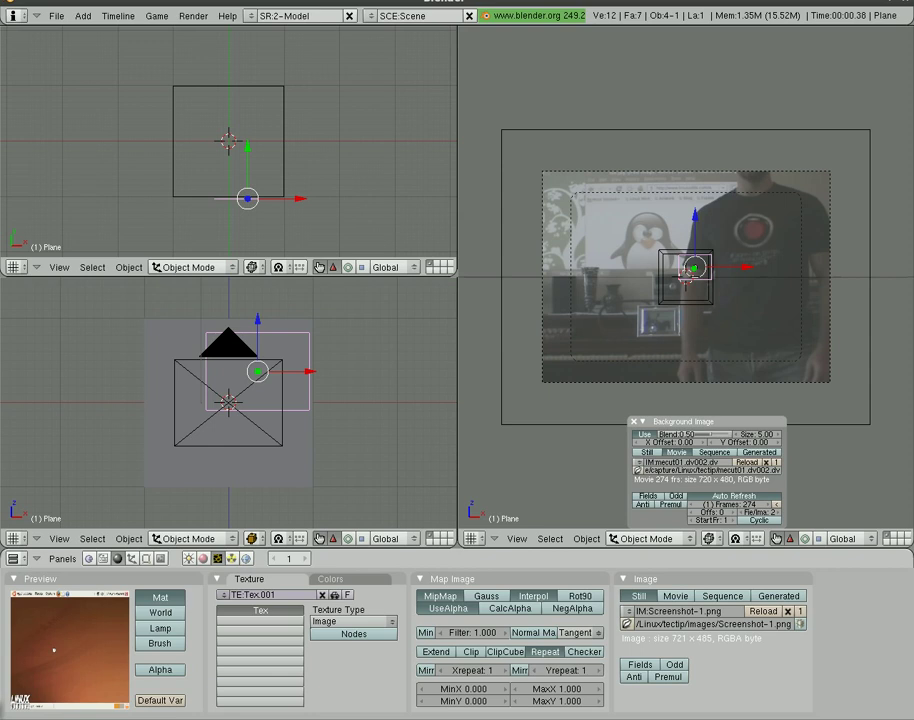
pyautogui.press('F12')
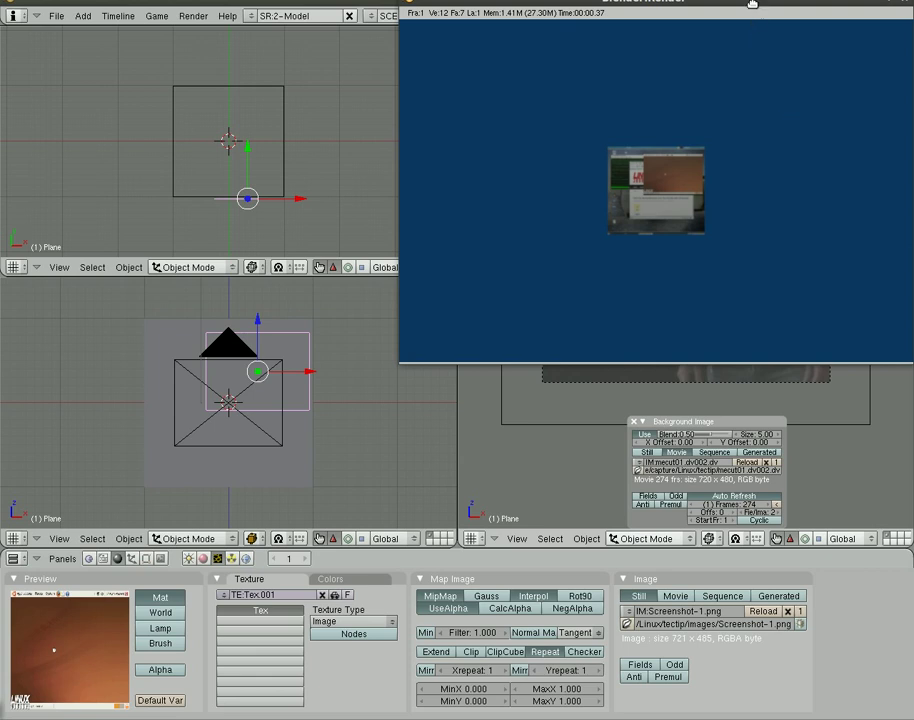
pyautogui.moveTo(750, 3); pyautogui.dragTo(597, 88)
pyautogui.click(751, 91)
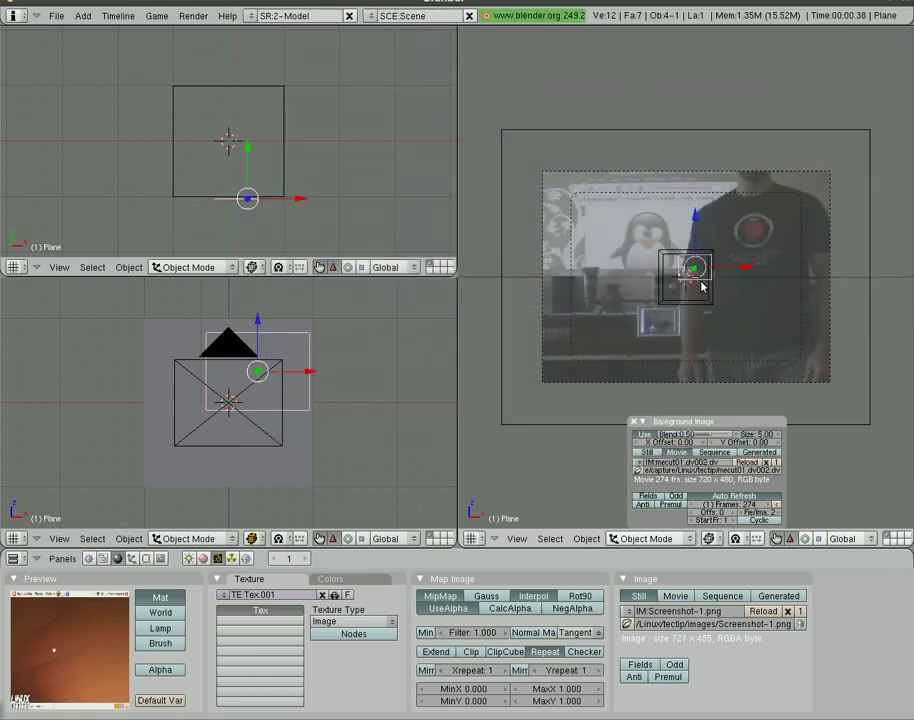
# Make the cube the parent of the plane and try moving the cube to check that the plane follows.
pyautogui.rightClick(665, 300)
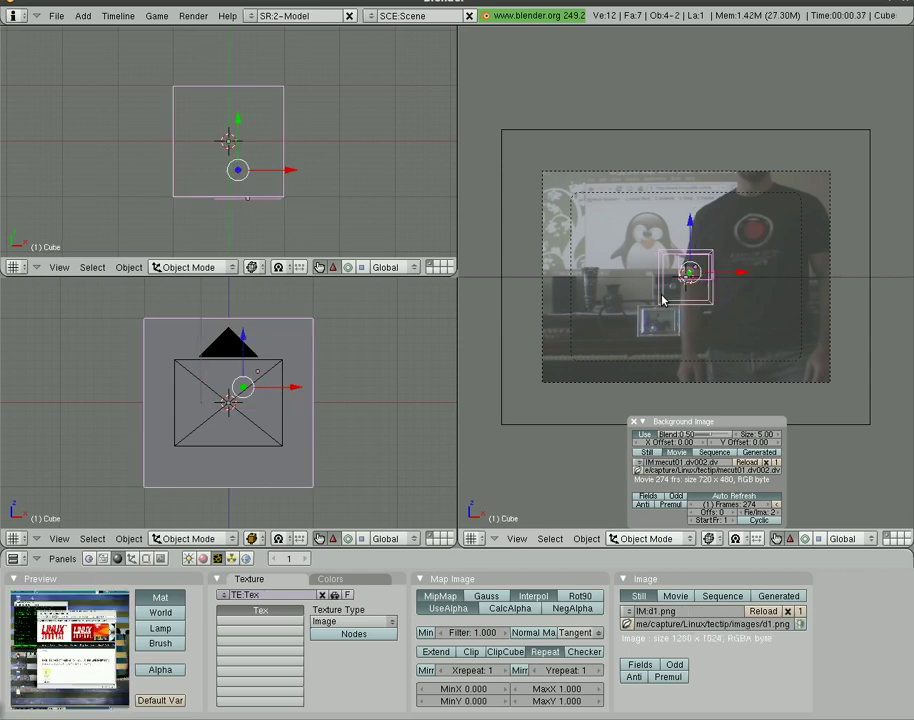
pyautogui.hotkey('ctrl', 'p')
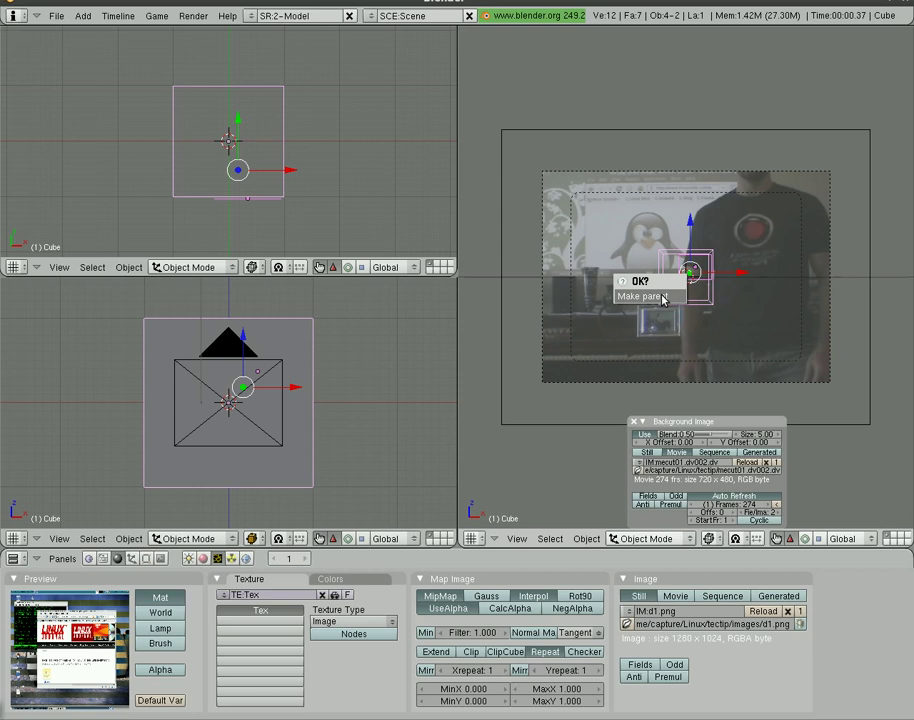
pyautogui.click(650, 296)
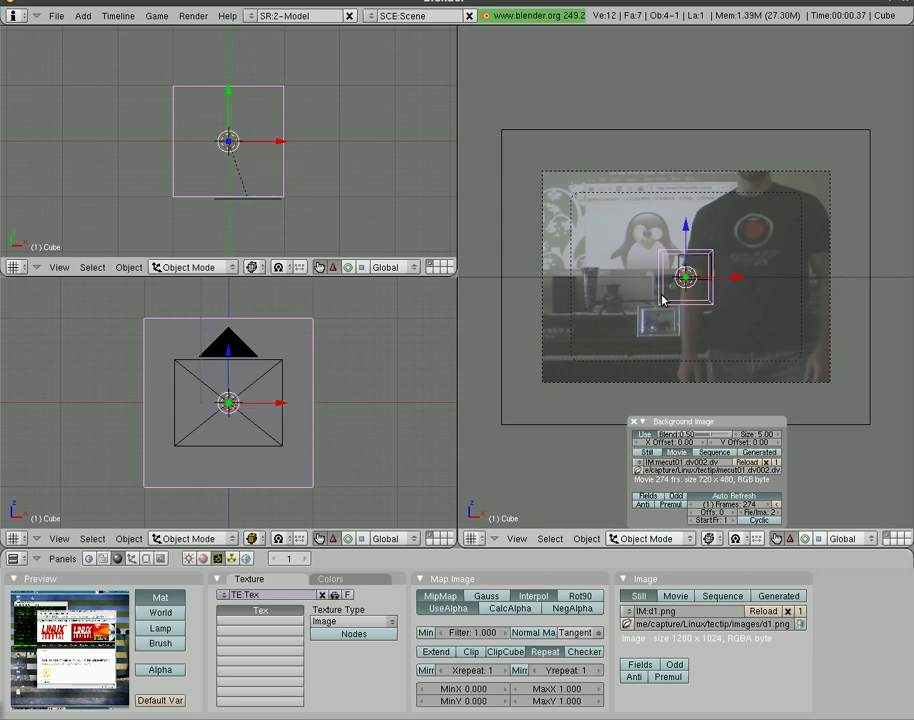
pyautogui.press('g')
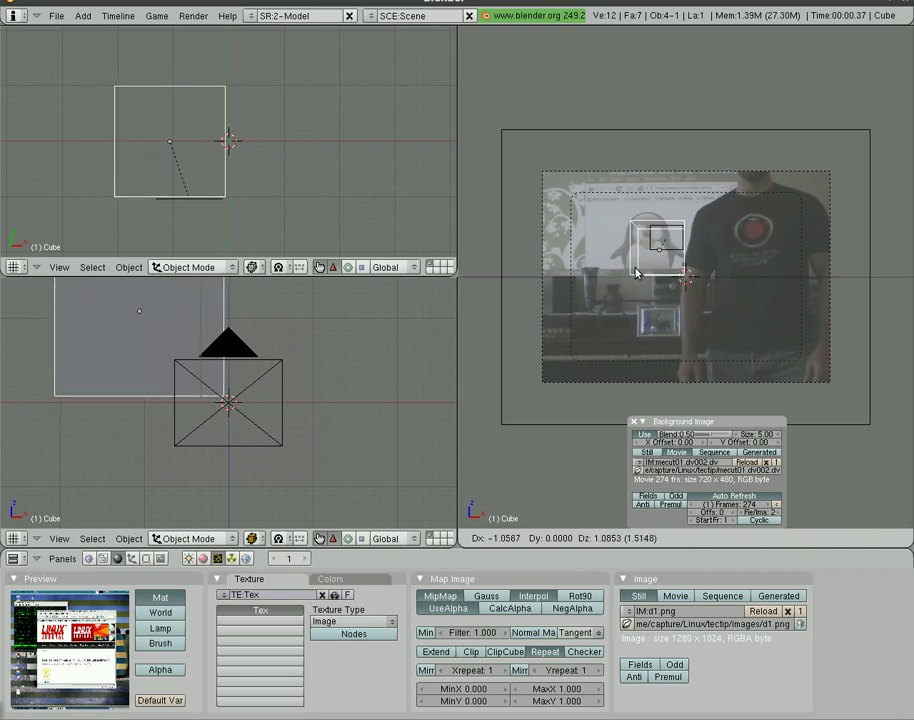
pyautogui.rightClick(636, 273)
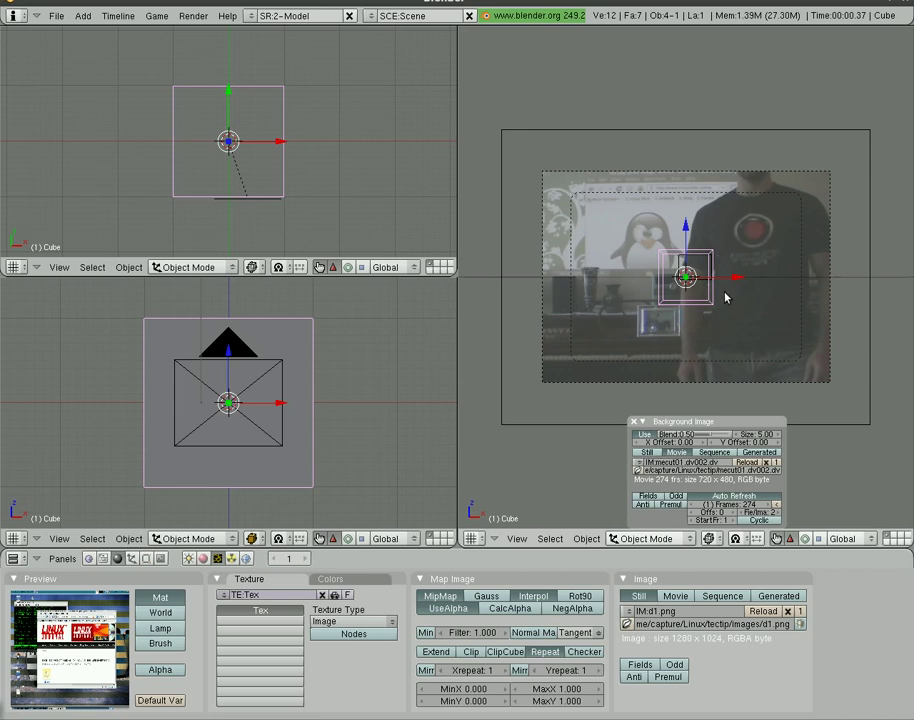
# Move the cube with its plane past the left edge of the camera frame and play the movie up to frame 71.
pyautogui.press('g')
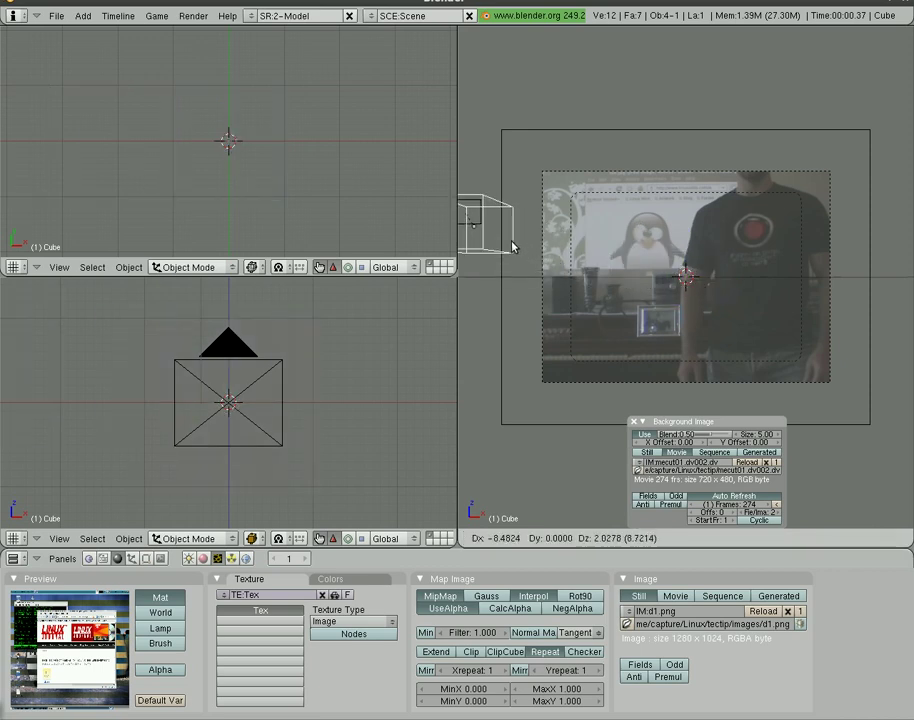
pyautogui.click(498, 244)
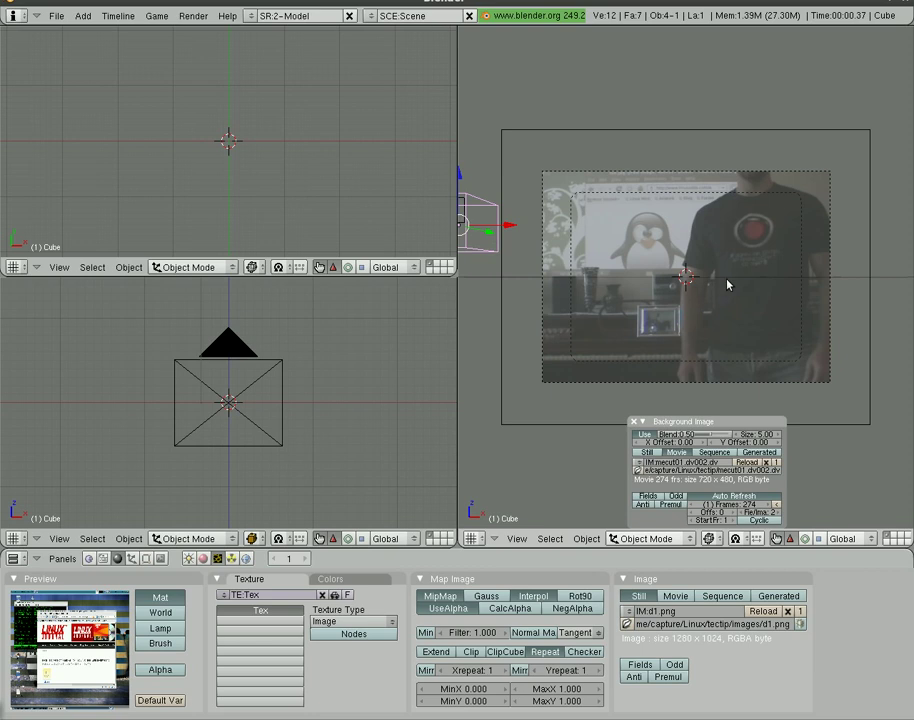
pyautogui.hotkey('alt', 'a')
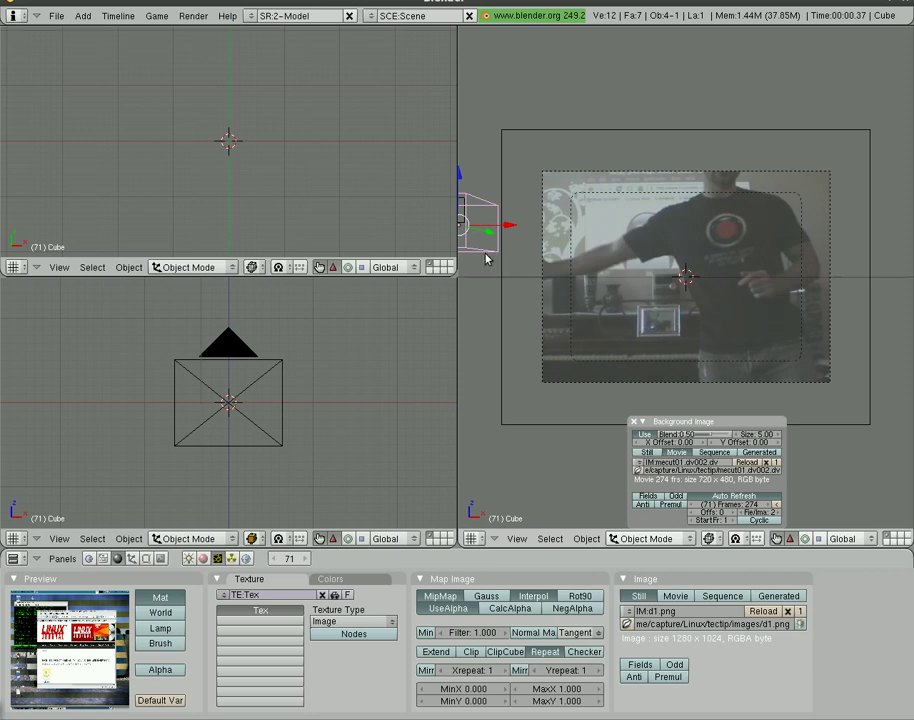
# Bring the cube up to the footage's left edge at frame 71 and insert a LocRotScale keyframe.
pyautogui.press('g')
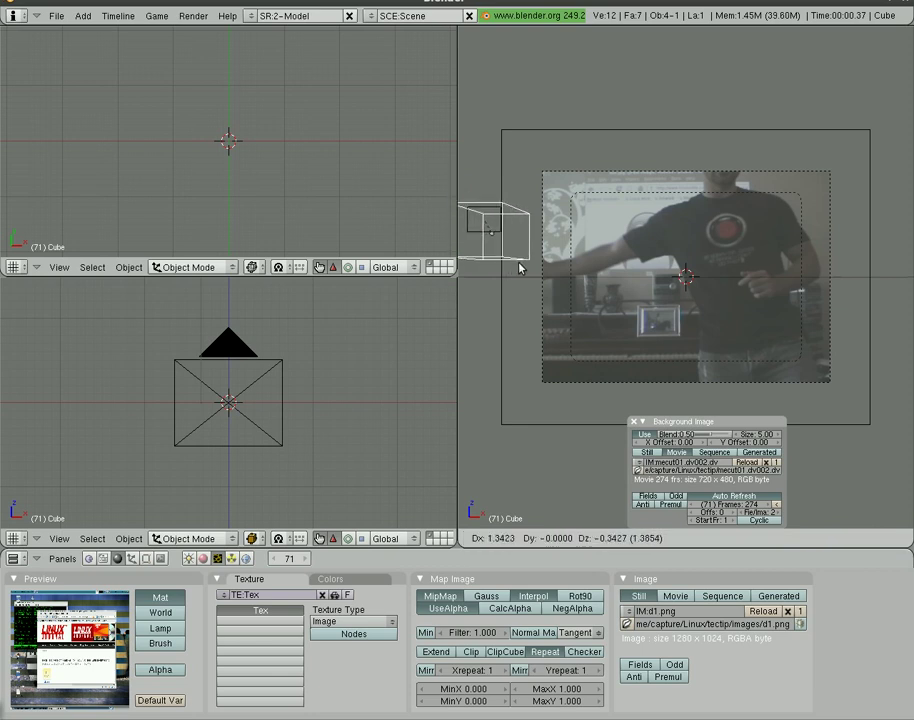
pyautogui.click(532, 265)
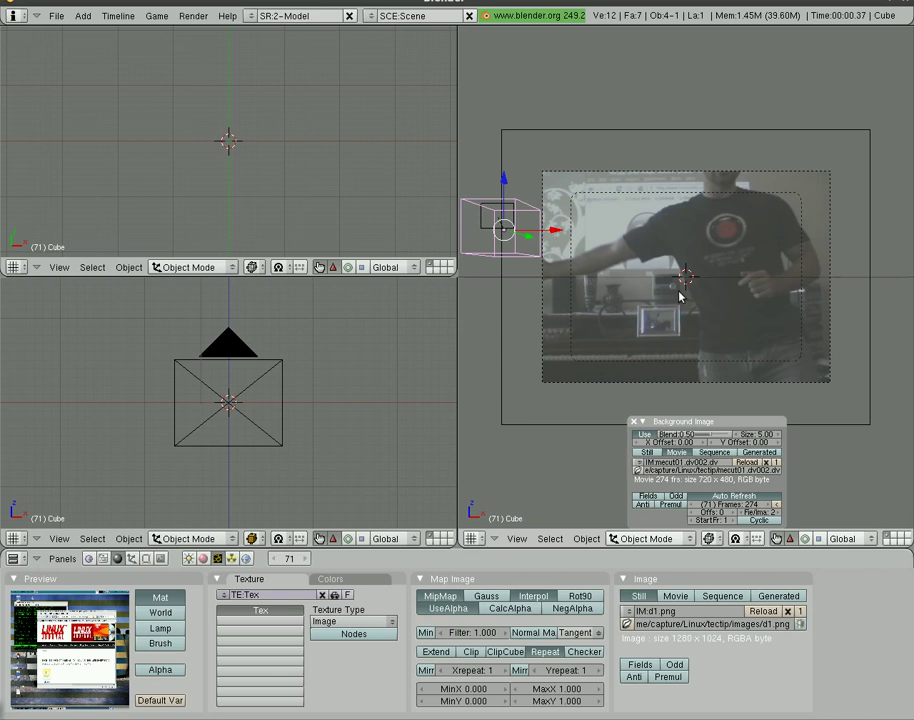
pyautogui.press('i')
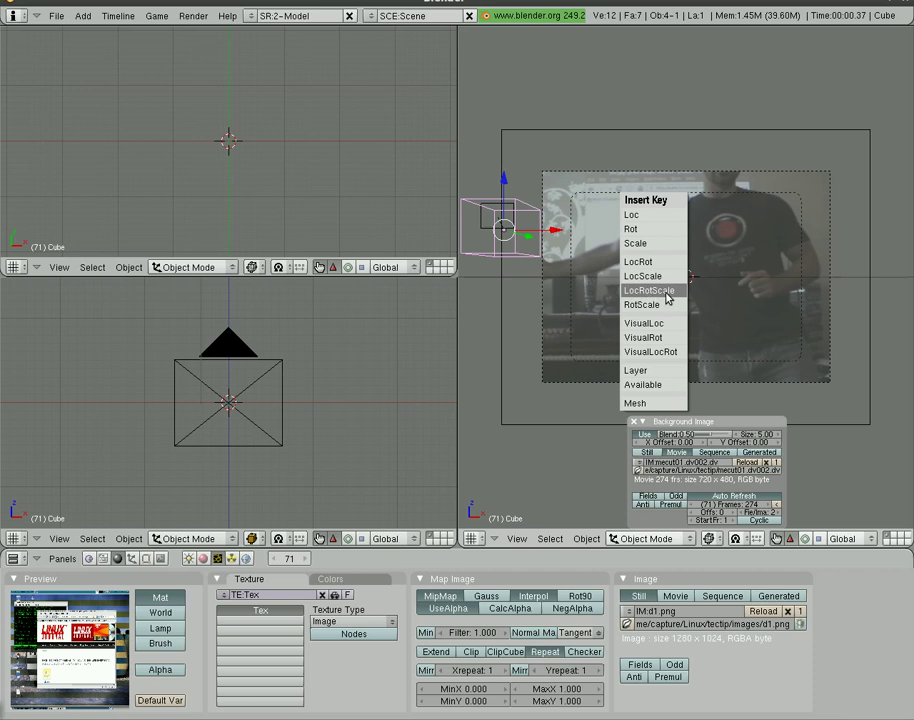
pyautogui.click(667, 294)
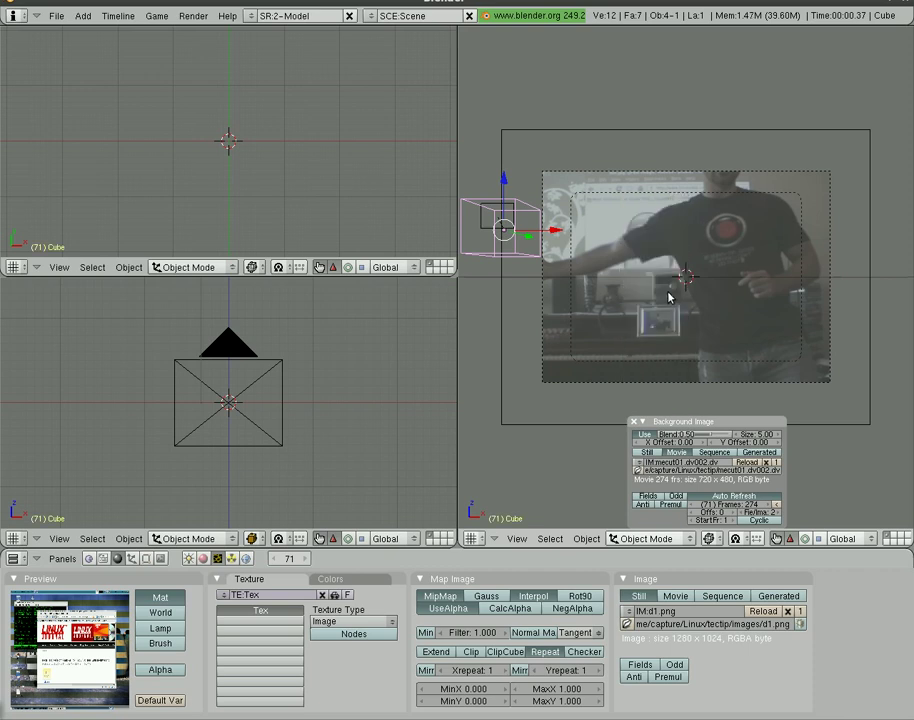
# Advance to frame 81 and insert another LocRotScale keyframe for the cube in the same position.
pyautogui.press('Up')
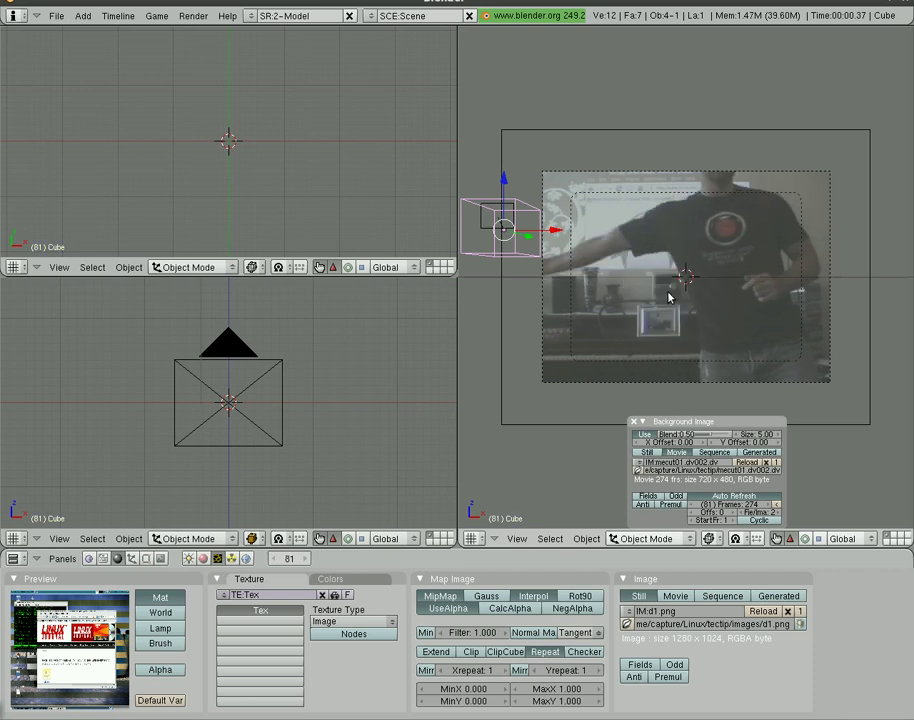
pyautogui.press('i')
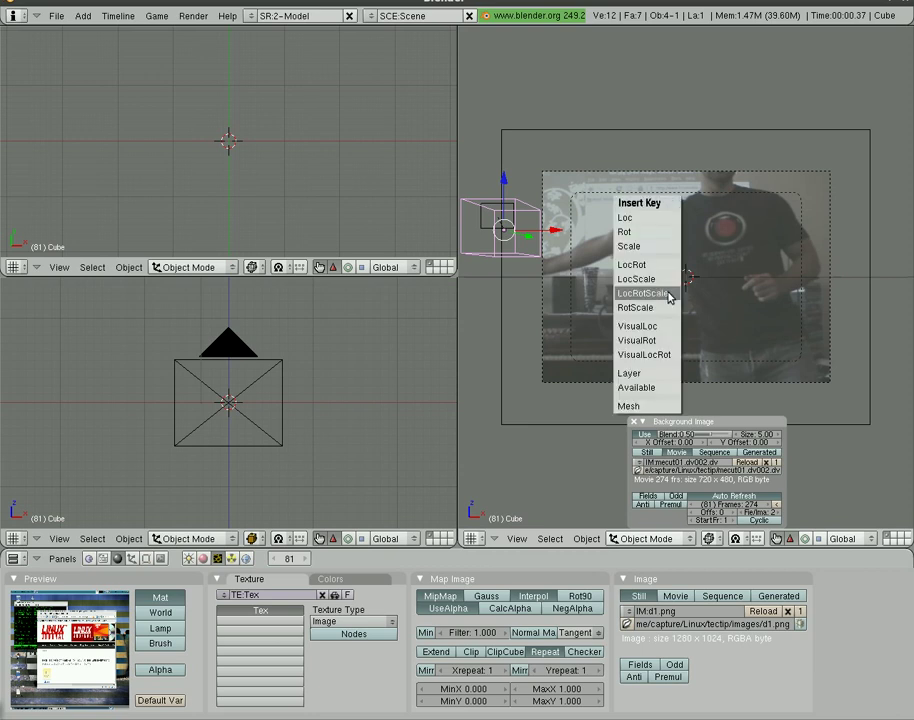
pyautogui.click(668, 294)
# At frame 91, move the cube across the footage's left edge to follow the hand and insert a LocRotScale keyframe.
pyautogui.press('Up')
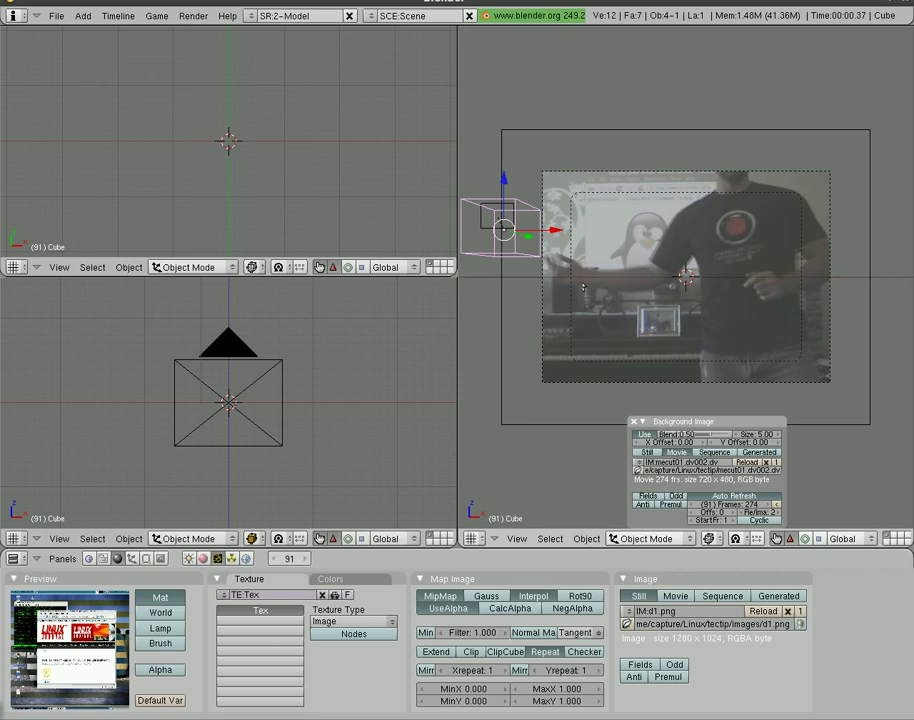
pyautogui.press('g')
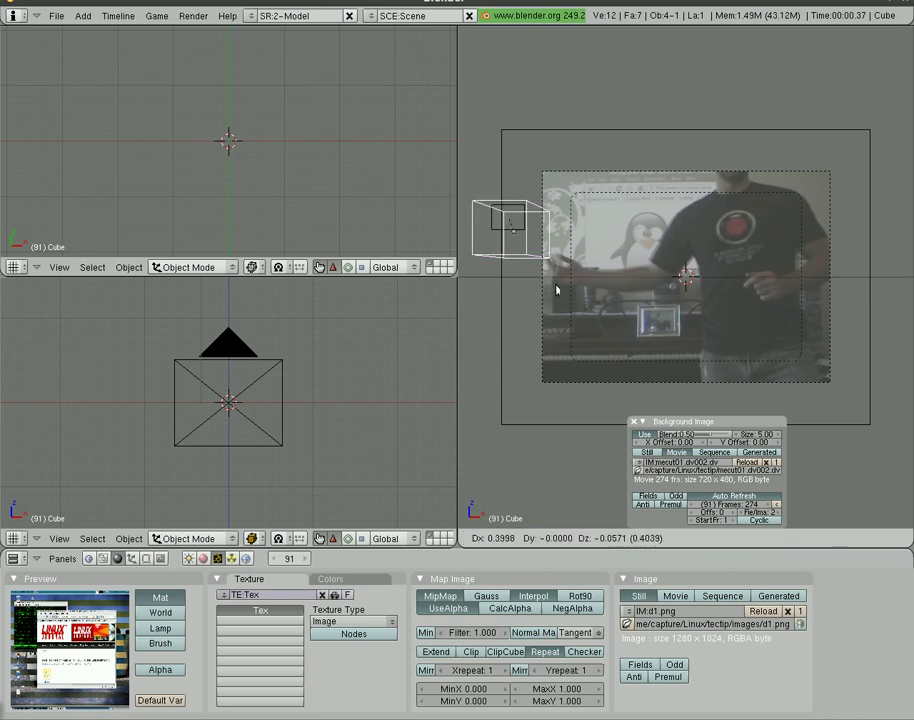
pyautogui.click(609, 295)
pyautogui.press('i')
pyautogui.click(609, 295)
# At frame 101, move the cube right and slightly down along with the hand and insert a LocRotScale keyframe.
pyautogui.press('Up')
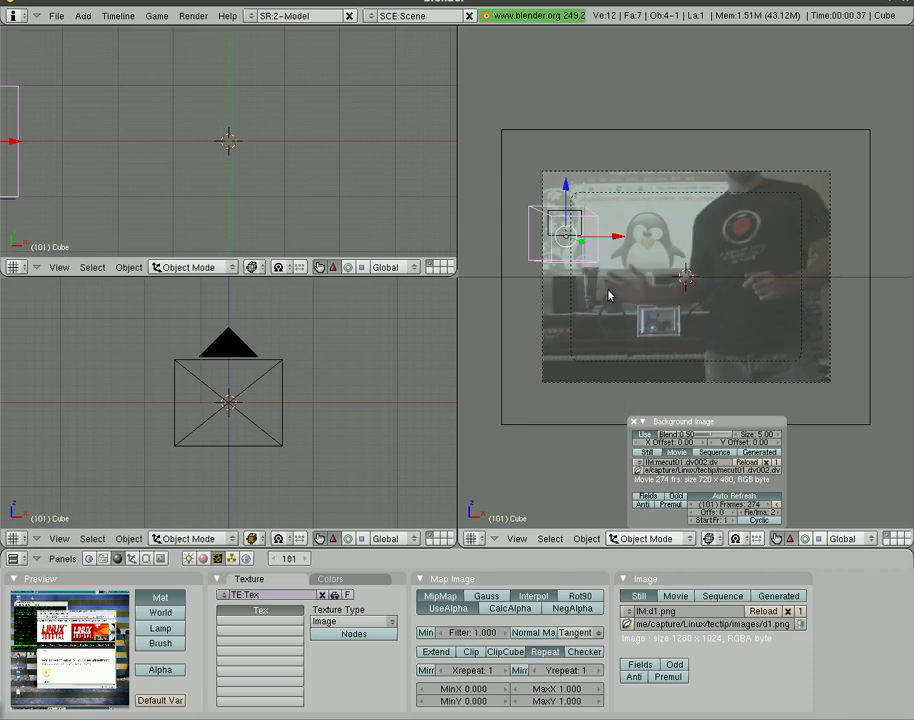
pyautogui.press('g')
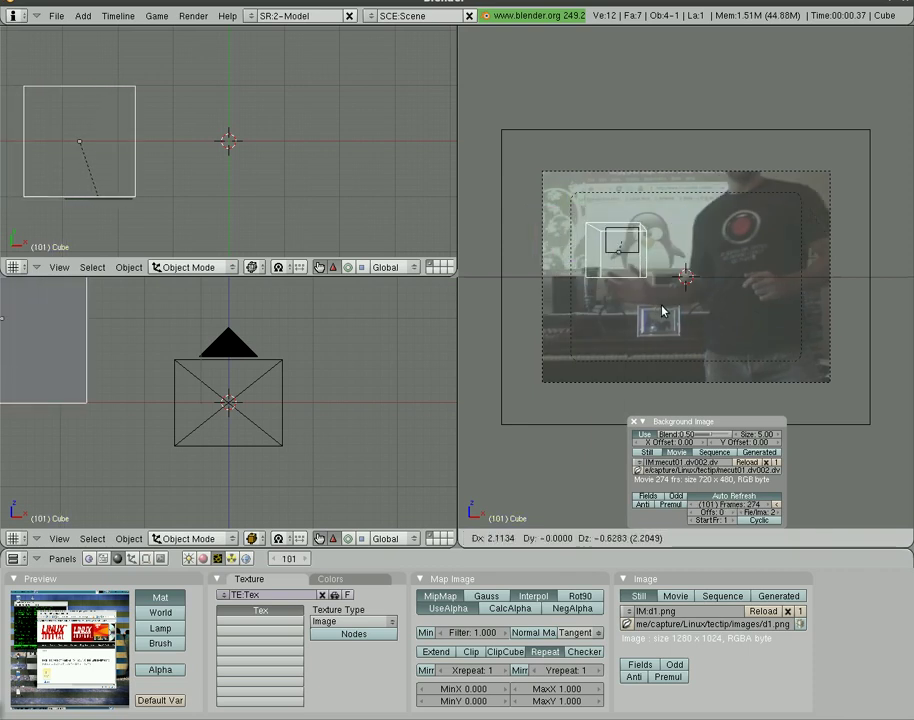
pyautogui.click(668, 316)
pyautogui.press('i')
pyautogui.click(668, 316)
# At frame 111, move the cube over the hand just below the penguin and insert a LocRotScale keyframe.
pyautogui.press('Up')
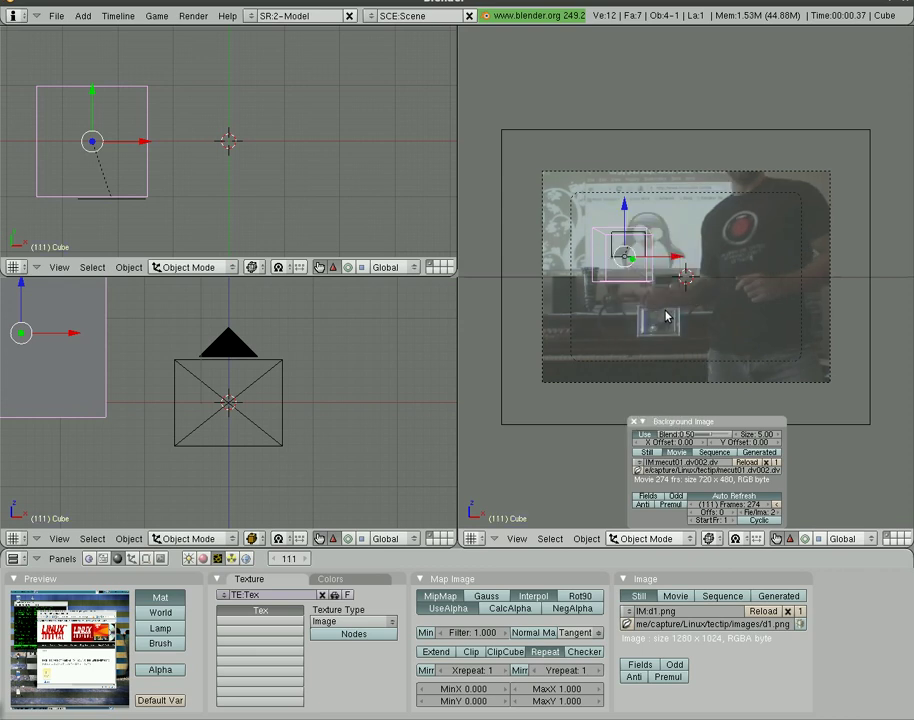
pyautogui.press('g')
pyautogui.click(693, 328)
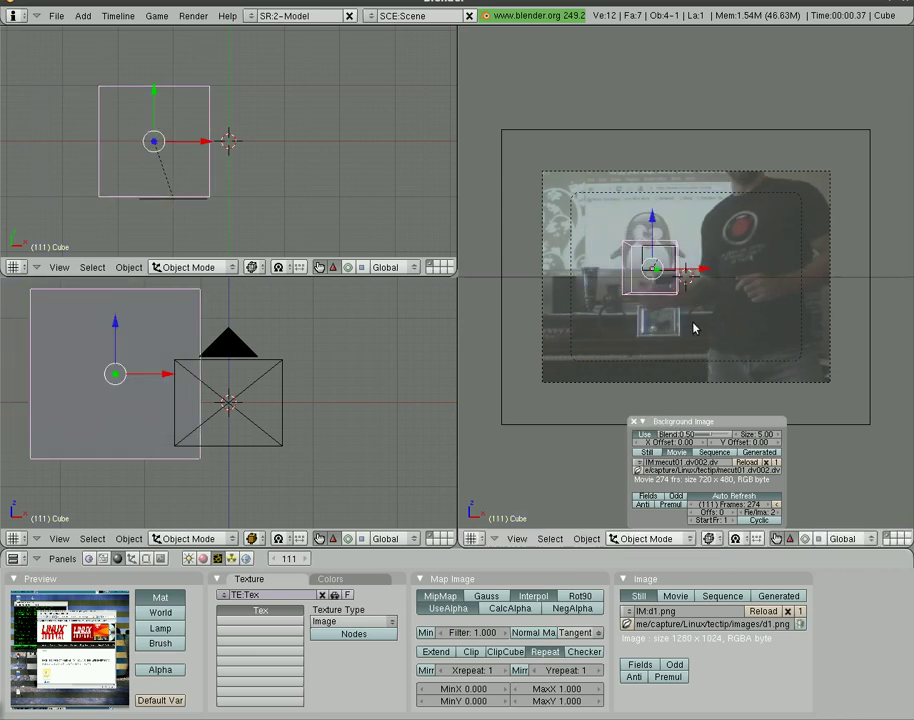
pyautogui.press('i')
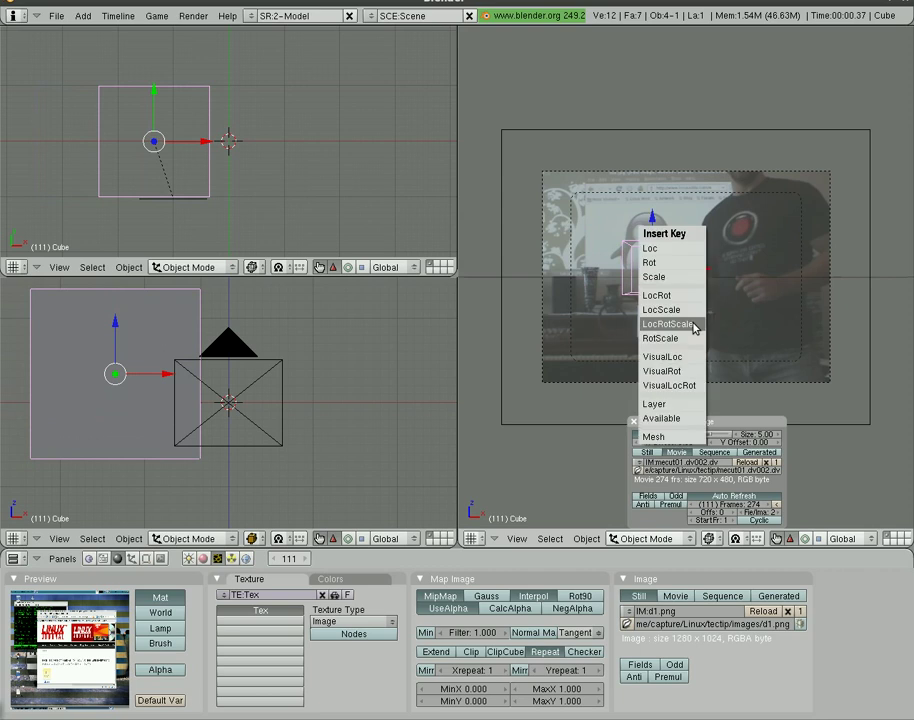
pyautogui.click(668, 324)
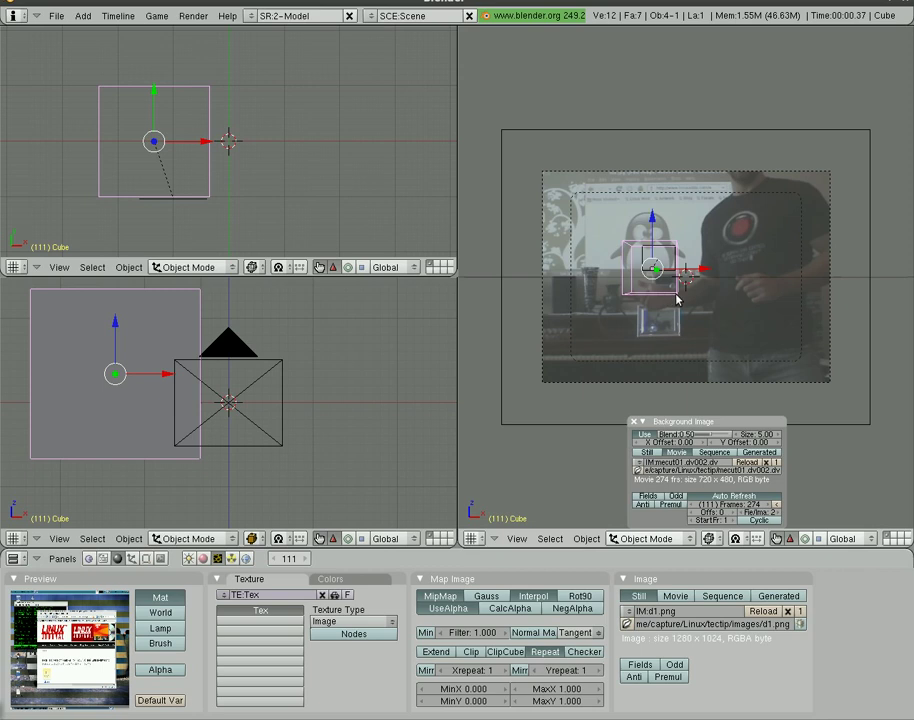
# Go to frame 161 and shift the cube slightly left to match the hand.
pyautogui.press('Up')
pyautogui.press('Up')
pyautogui.press('Up')
pyautogui.press('Up')
pyautogui.press('Up')
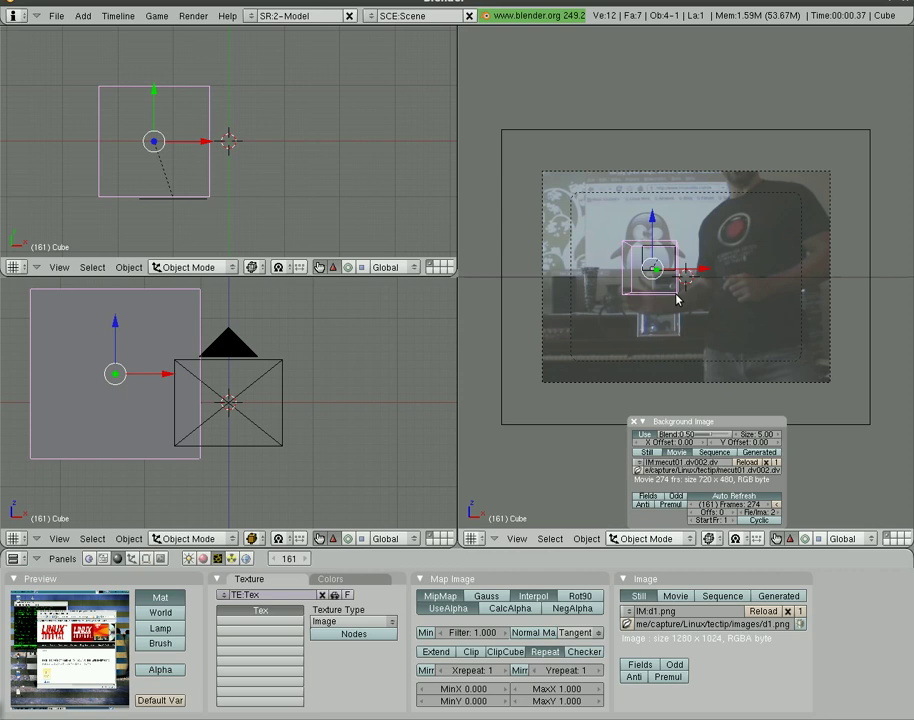
pyautogui.press('Up')
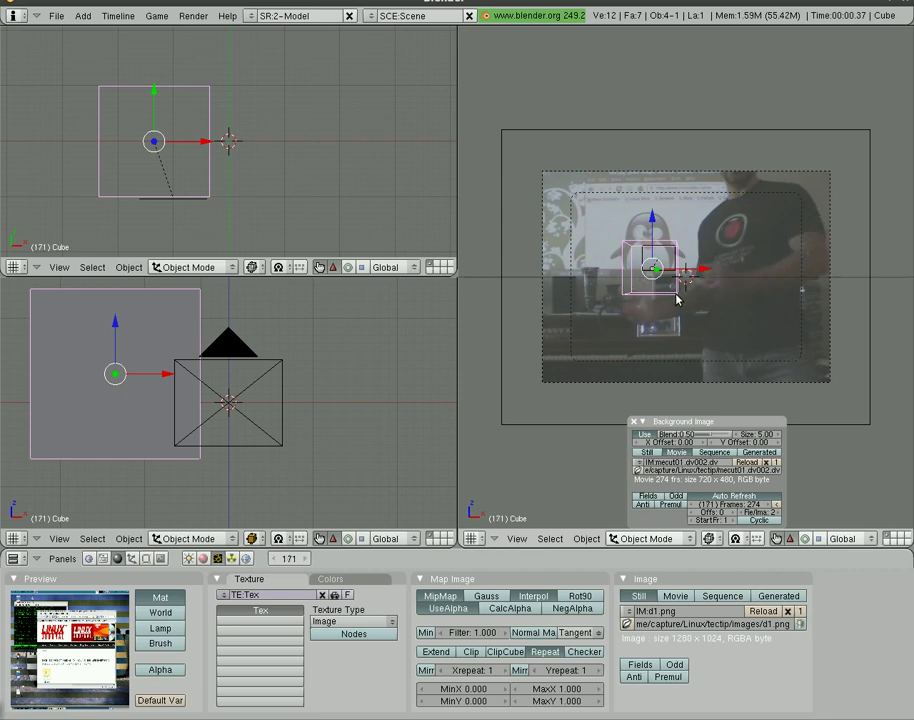
pyautogui.press('Down')
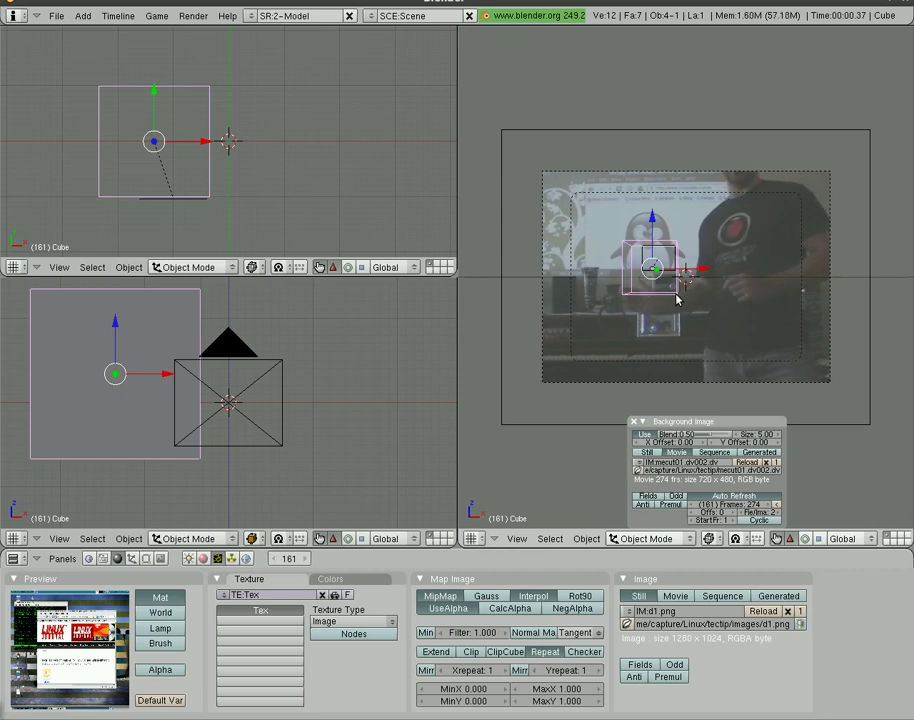
pyautogui.press('g')
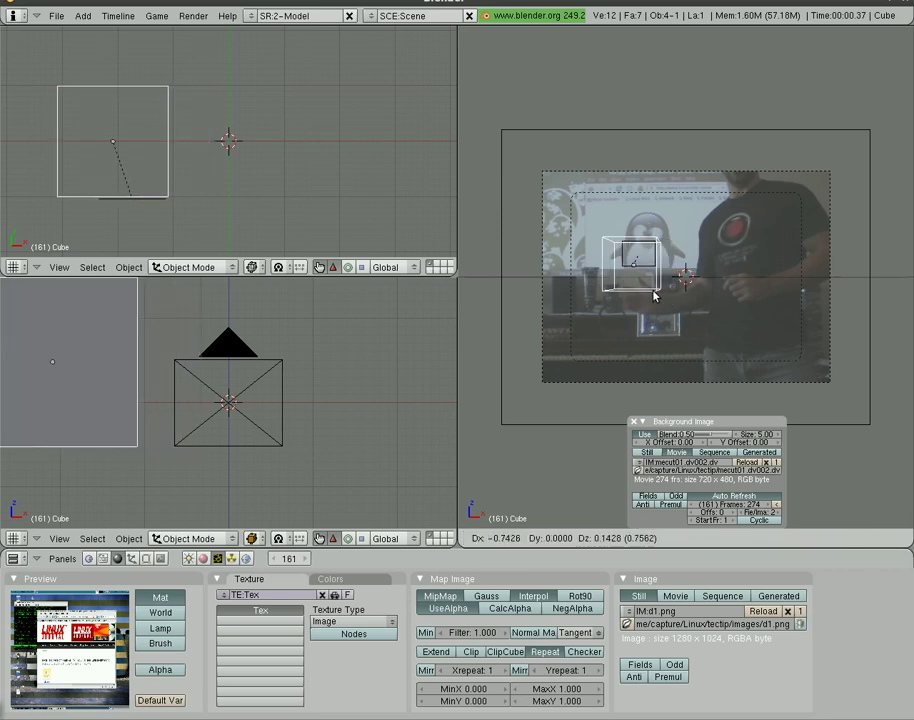
pyautogui.click(655, 296)
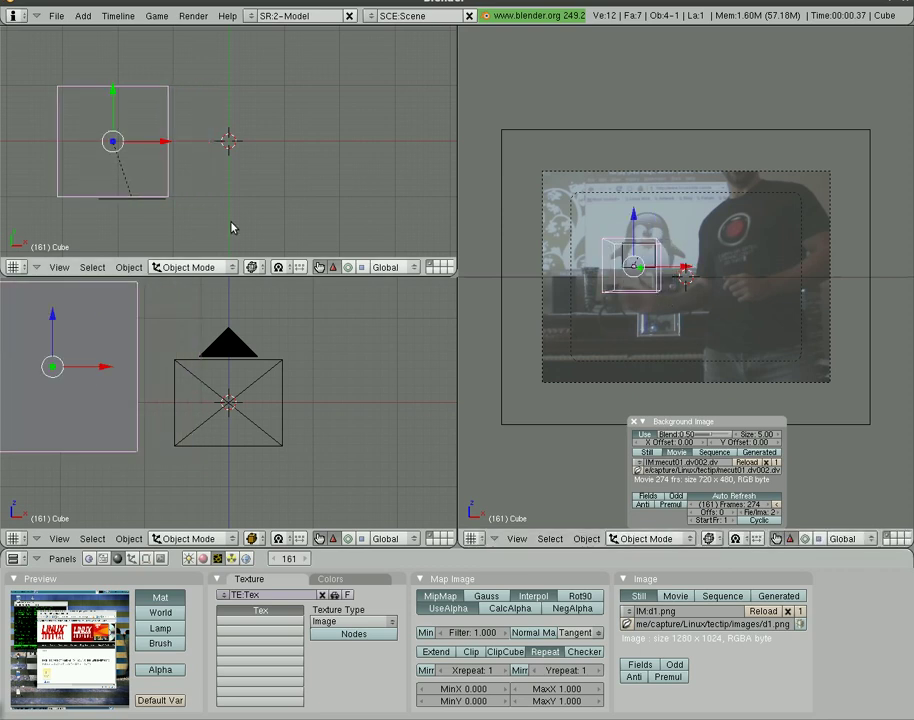
# Rotate the cube slightly counterclockwise in the top view and insert a LocRotScale keyframe at frame 161.
pyautogui.press('r')
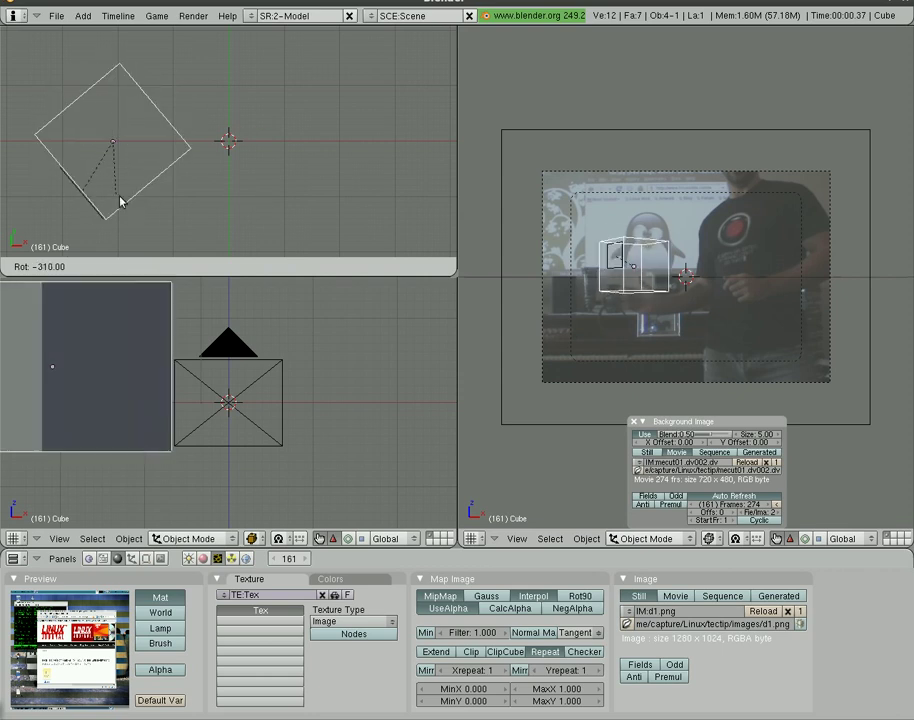
pyautogui.click(180, 186)
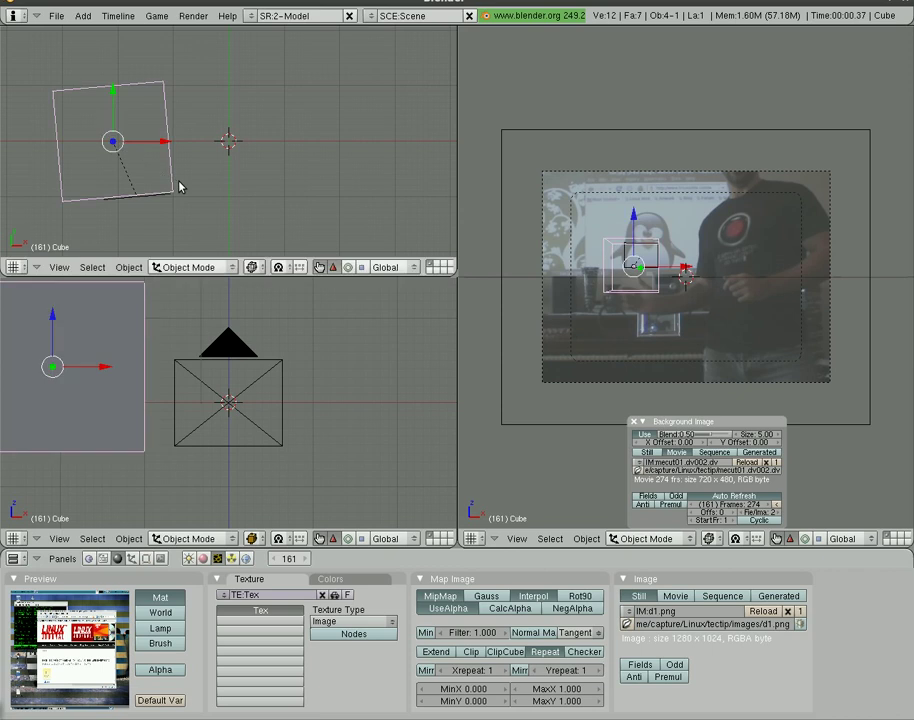
pyautogui.press('i')
pyautogui.click(680, 307)
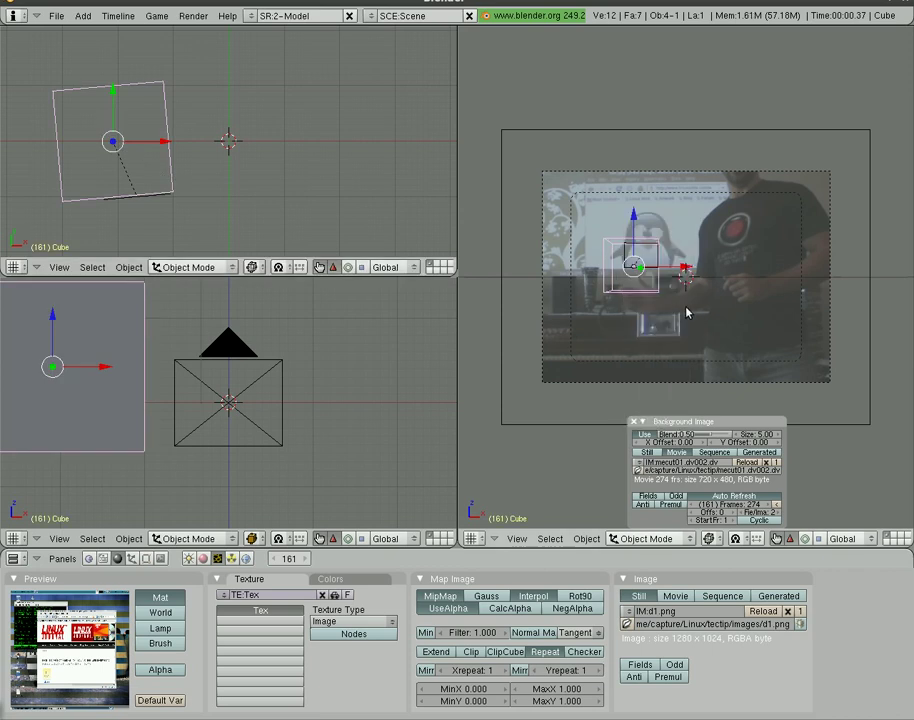
# Step back to the start of the cube's entrance and play the animation to check its motion, stopping at frame 179.
pyautogui.press('Down')
pyautogui.press('Down')
pyautogui.press('Down')
pyautogui.press('Down')
pyautogui.press('Down')
pyautogui.press('Down')
pyautogui.press('Down')
pyautogui.press('Down')
pyautogui.press('Down')
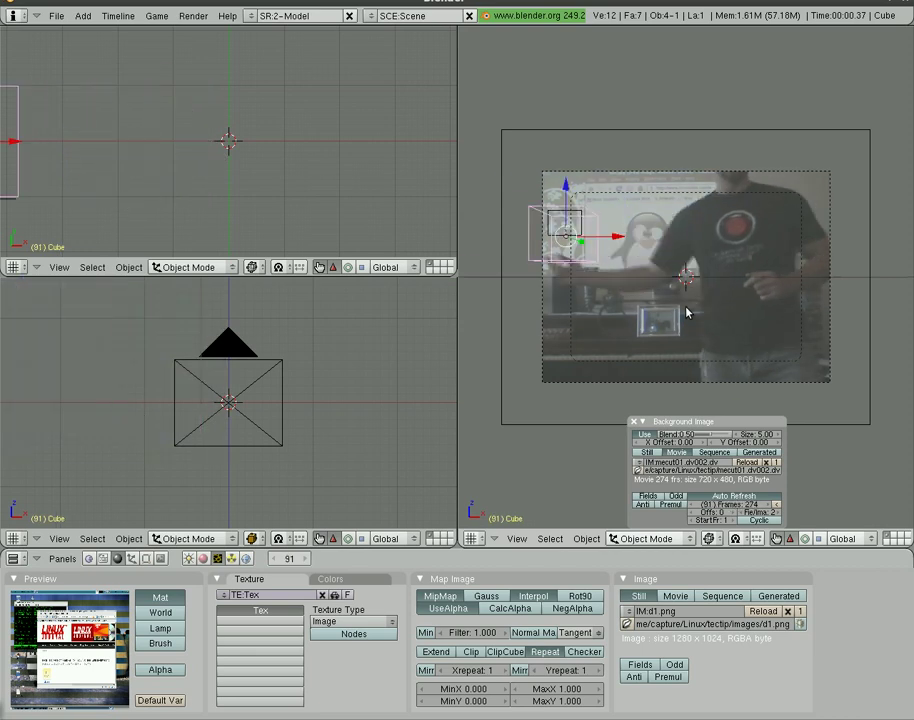
pyautogui.hotkey('alt', 'a')
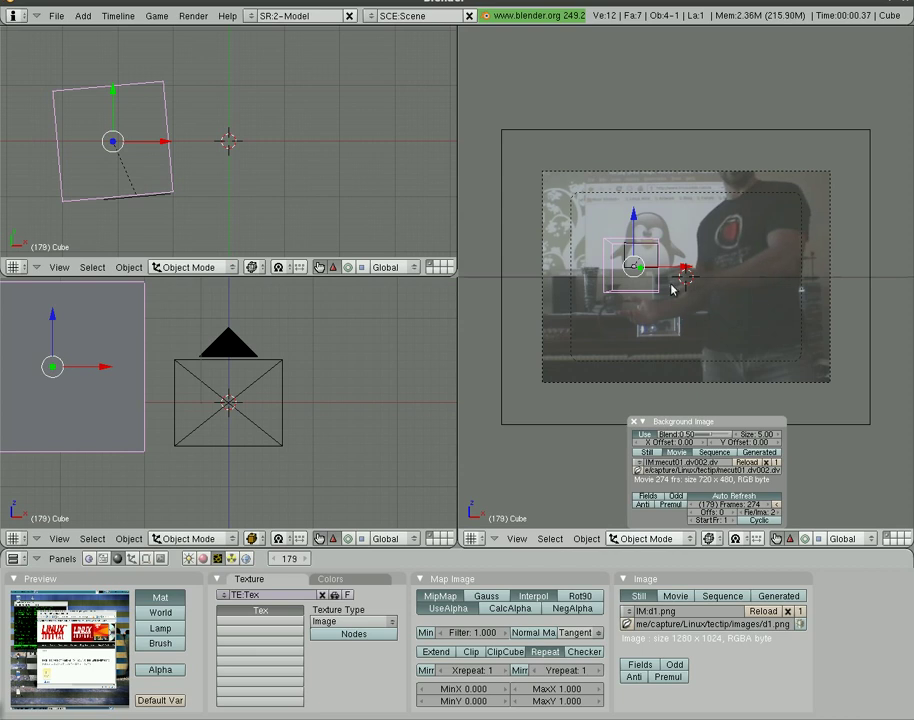
pyautogui.rightClick(656, 275)
pyautogui.press('g')
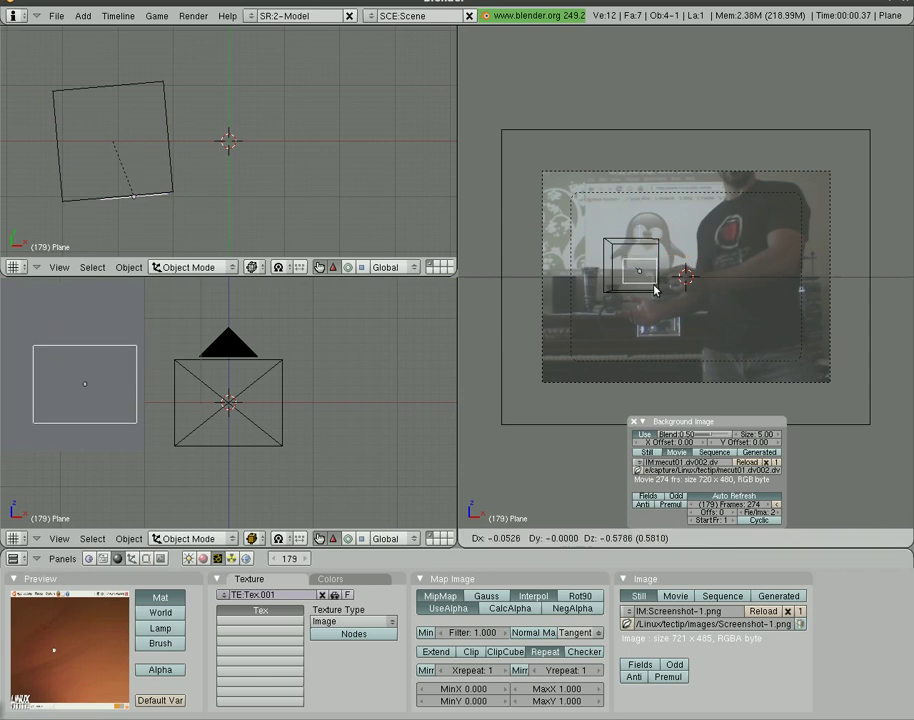
pyautogui.click(656, 290)
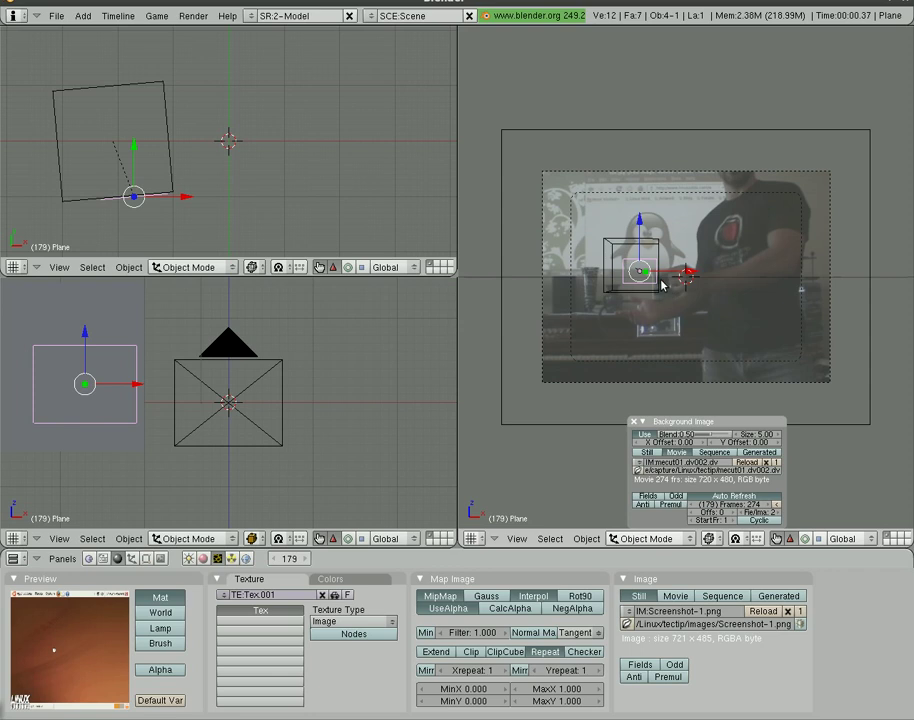
pyautogui.hotkey('ctrl', 'z')
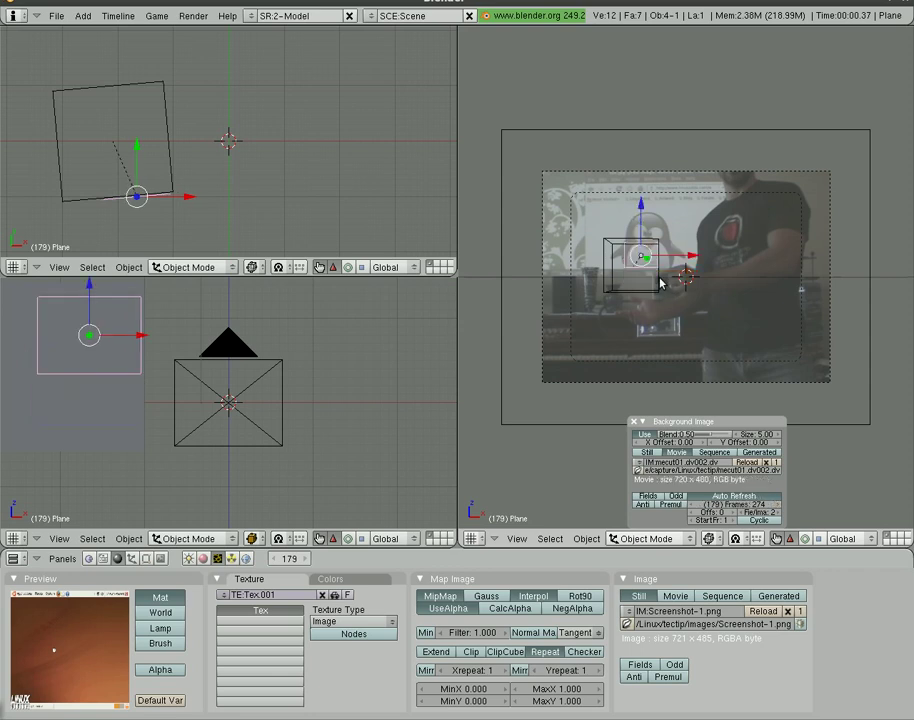
# Step back and forth through the frames around 179 to compare the cube's position with the hand, ending at frame 179.
pyautogui.press('Up')
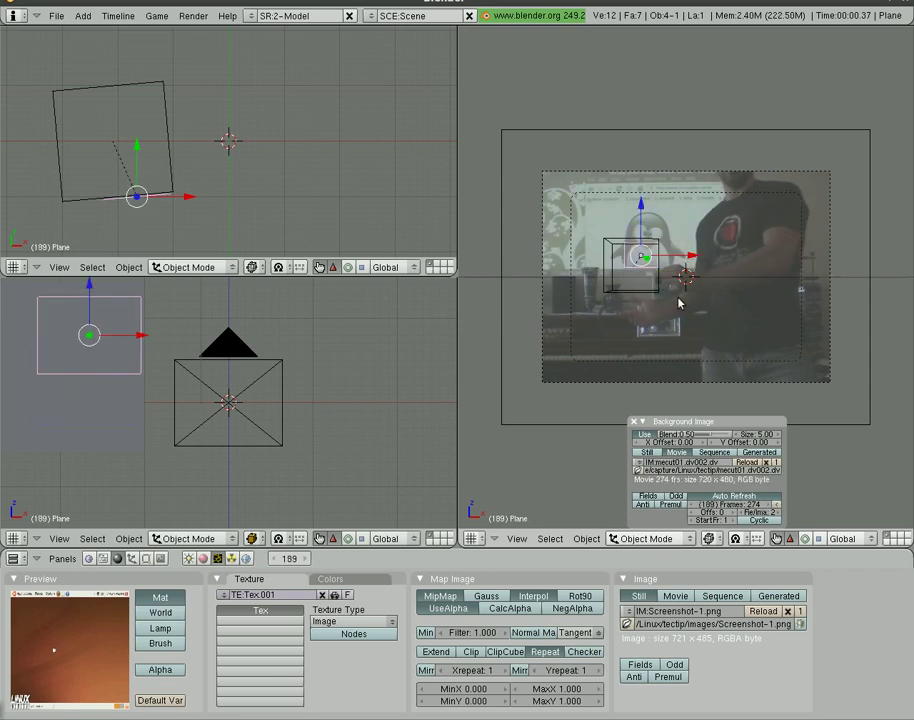
pyautogui.press('Down')
pyautogui.press('Down')
pyautogui.press('Down')
pyautogui.press('Down')
pyautogui.press('Up')
pyautogui.press('Up')
pyautogui.press('Up')
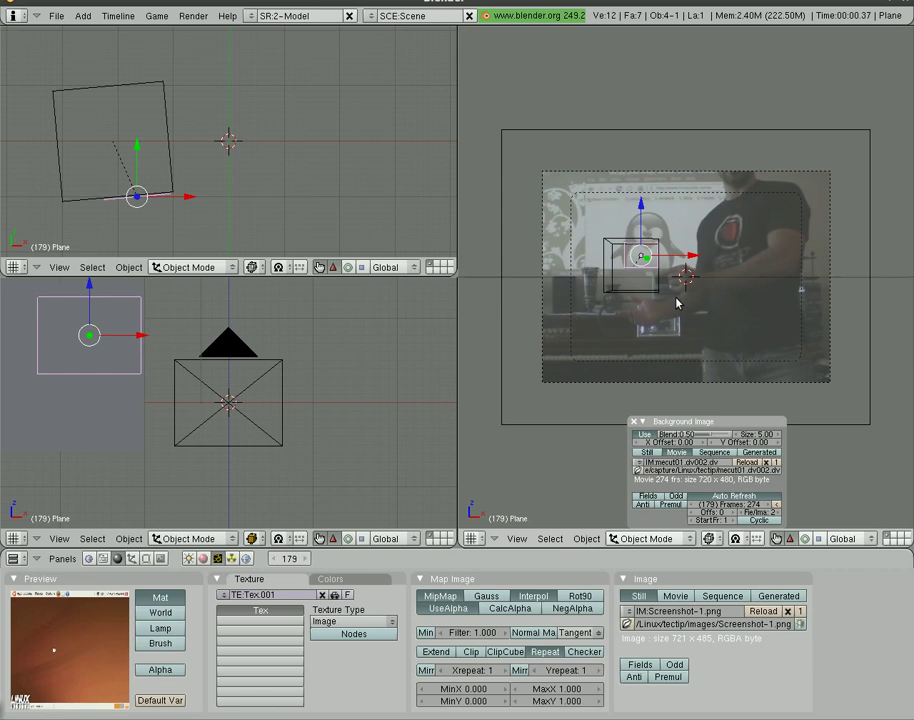
# Select the cube, lower it onto the hand at frame 179 and insert a LocRotScale keyframe.
pyautogui.rightClick(659, 299)
pyautogui.press('g')
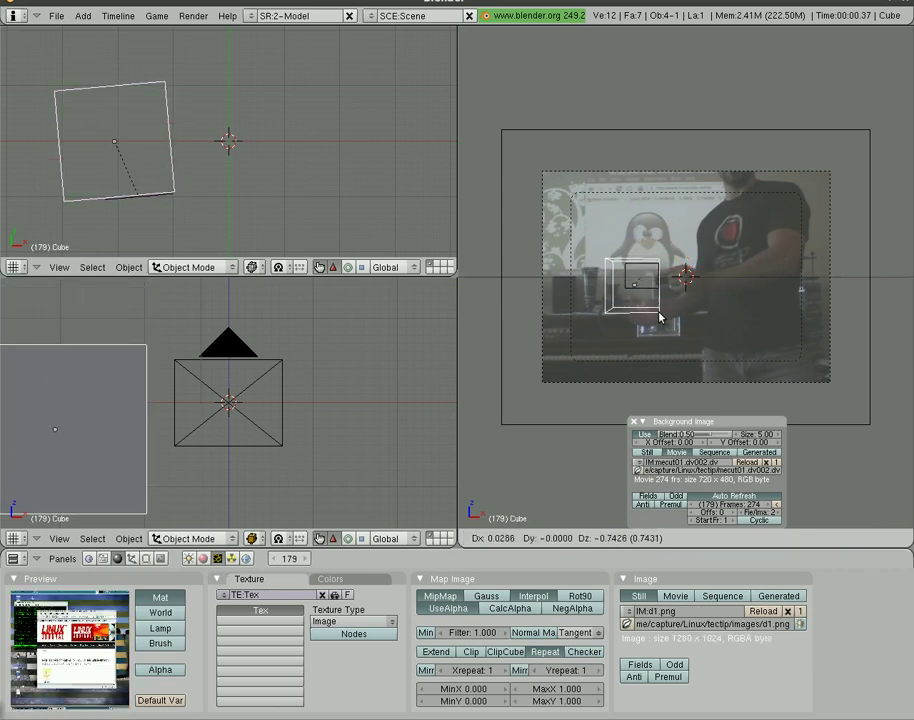
pyautogui.click(652, 322)
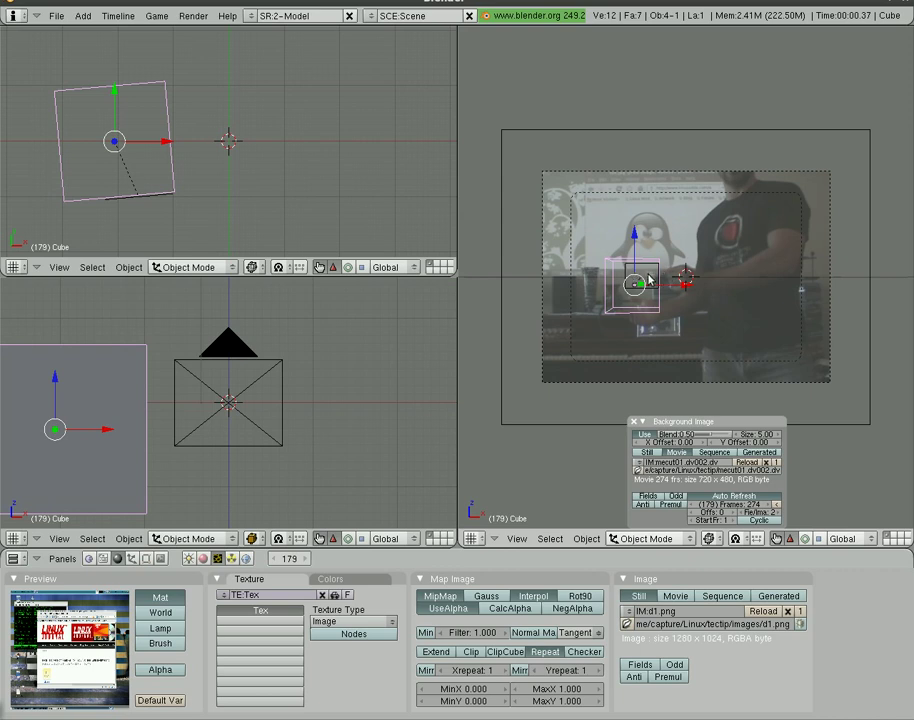
pyautogui.press('i')
pyautogui.click(655, 281)
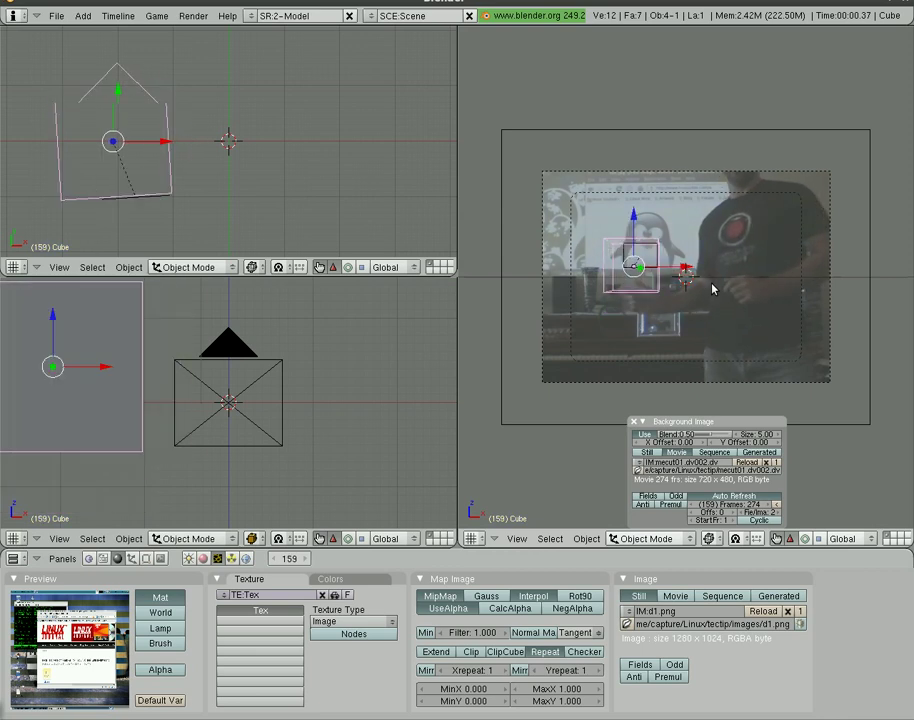
# Select the plane and insert LocRotScale keyframes for it at frames 179 and 189.
pyautogui.press('Up')
pyautogui.press('Up')
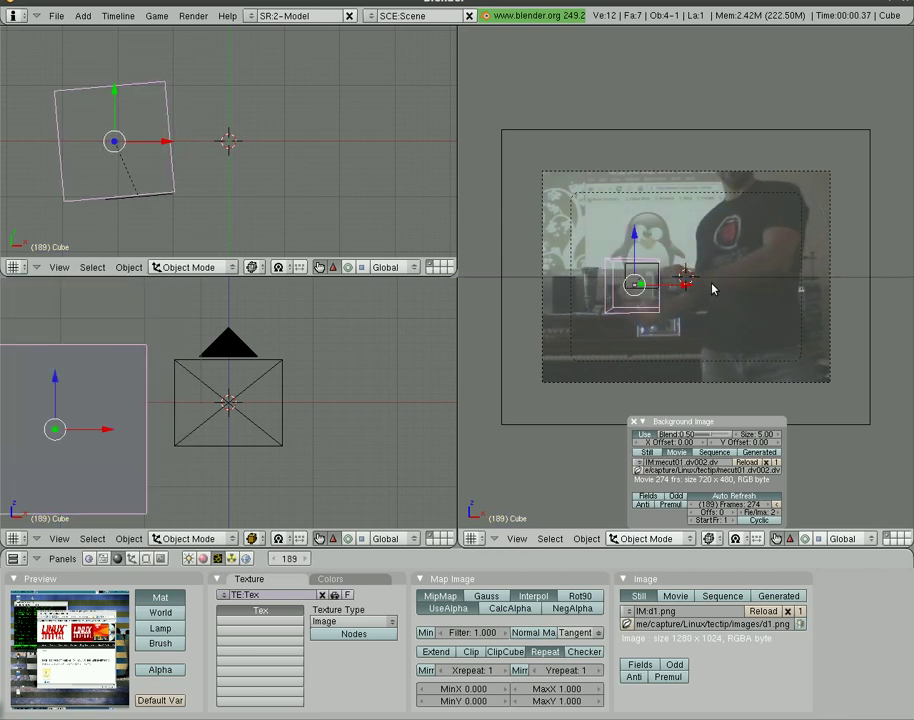
pyautogui.rightClick(652, 293)
pyautogui.press('i')
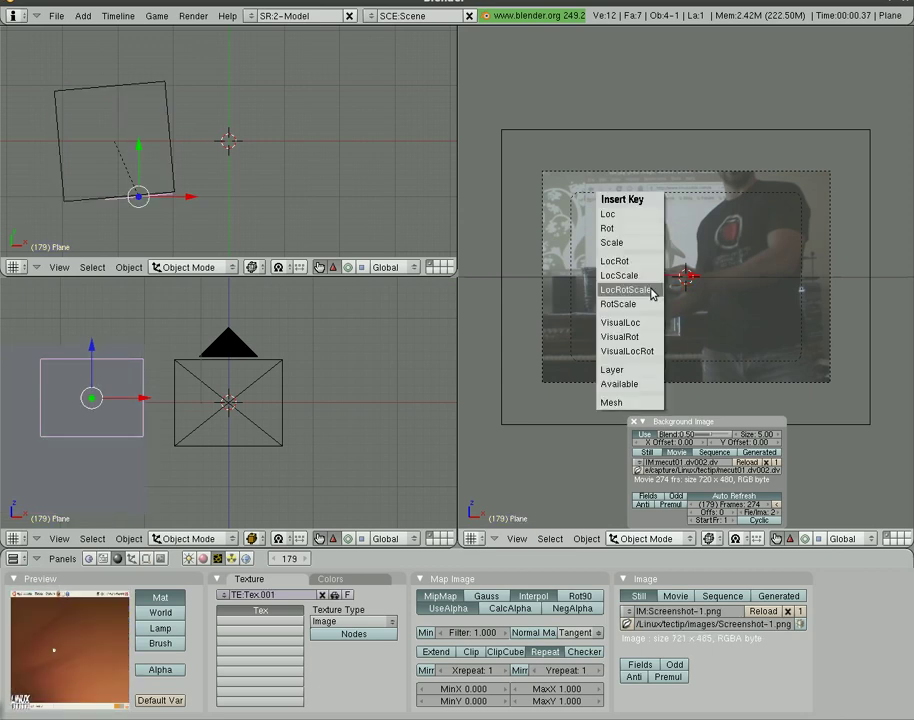
pyautogui.click(652, 291)
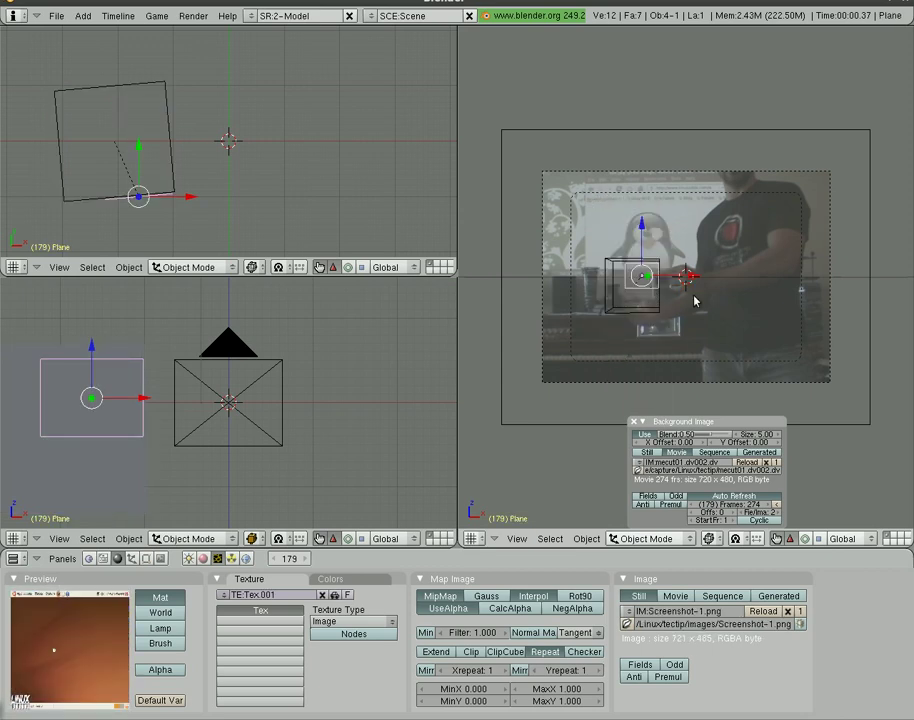
pyautogui.press('Up')
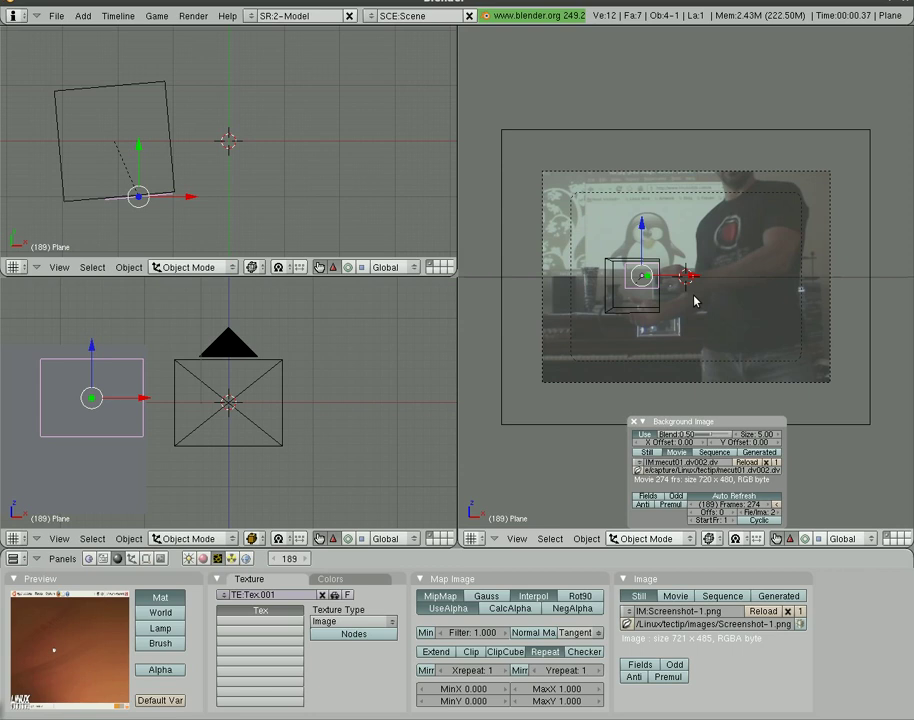
pyautogui.press('i')
pyautogui.click(695, 300)
# Advance to frame 199, move the plane toward the presenter's other hand in the camera view and insert a LocRotScale keyframe.
pyautogui.press('Up')
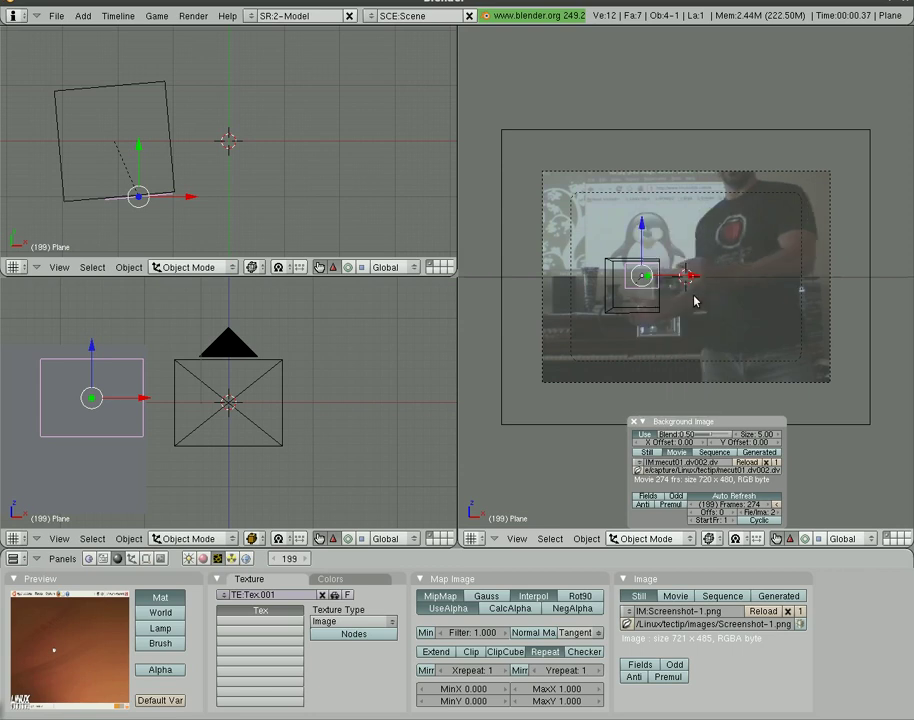
pyautogui.press('g')
pyautogui.click(714, 297)
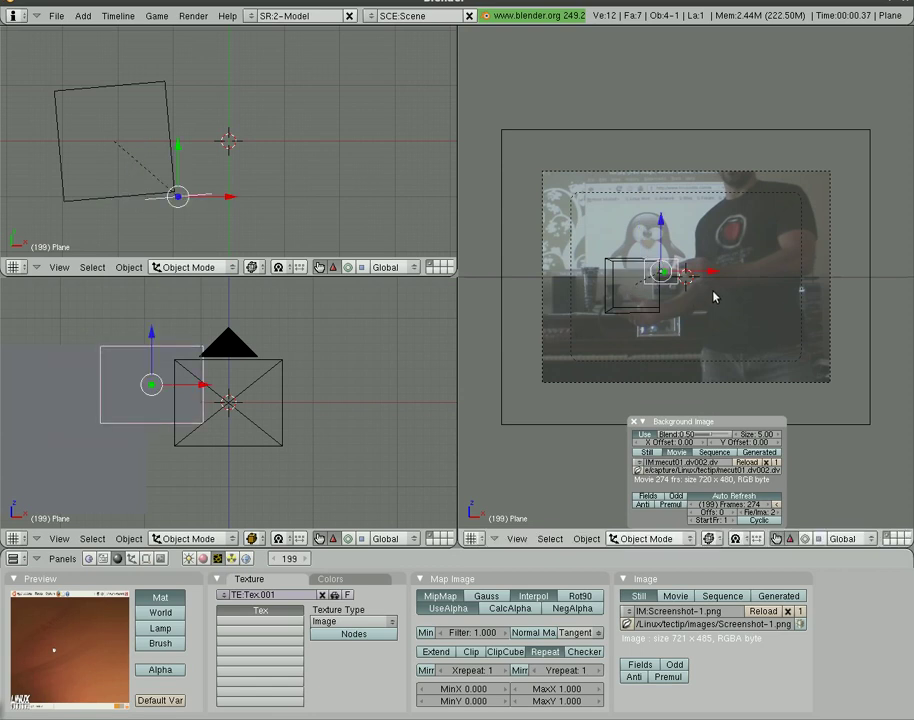
pyautogui.press('i')
pyautogui.click(714, 294)
# At frame 209, pull the plane farther from the cube along with the hand and insert a LocRotScale keyframe.
pyautogui.press('Up')
pyautogui.moveTo(698, 272); pyautogui.dragTo(737, 274)
pyautogui.press('i')
pyautogui.click(737, 271)
# Step frame by frame backward from frame 209 and forward again to compare the plane's motion with the hand.
pyautogui.press('Left')
pyautogui.press('Left')
pyautogui.press('Left')
pyautogui.press('Left')
pyautogui.press('Left')
pyautogui.press('Left')
pyautogui.press('Left')
pyautogui.press('Left')
pyautogui.press('Right')
pyautogui.press('Right')
pyautogui.press('Right')
pyautogui.press('Right')
pyautogui.press('Right')
pyautogui.press('Right')
pyautogui.press('Right')
pyautogui.press('Right')
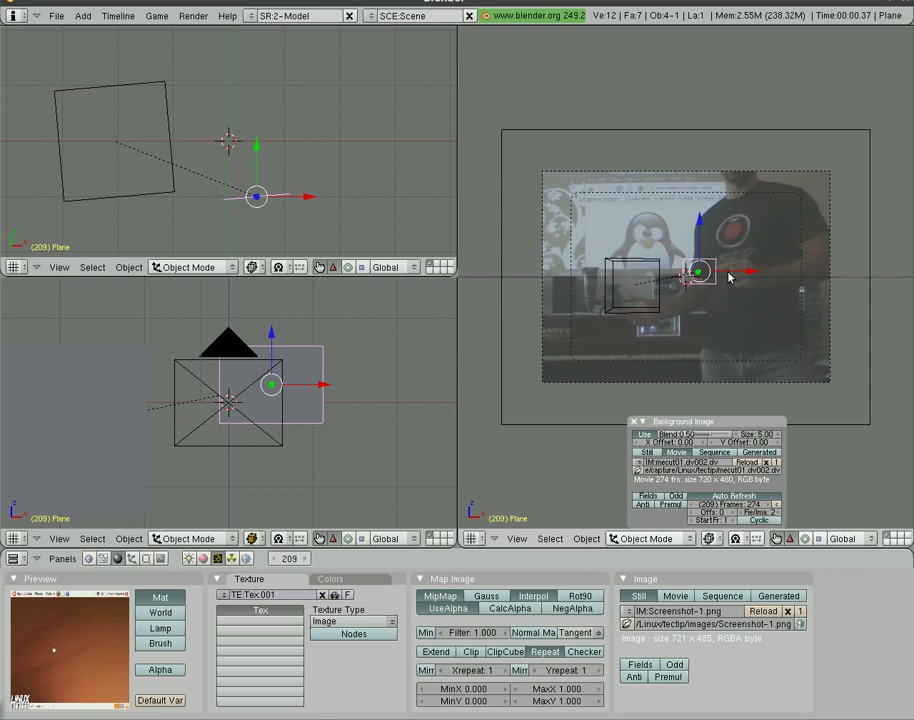
# Advance to frame 219, shift the plane slightly farther from the cube and insert a LocRotScale keyframe.
pyautogui.press('Up')
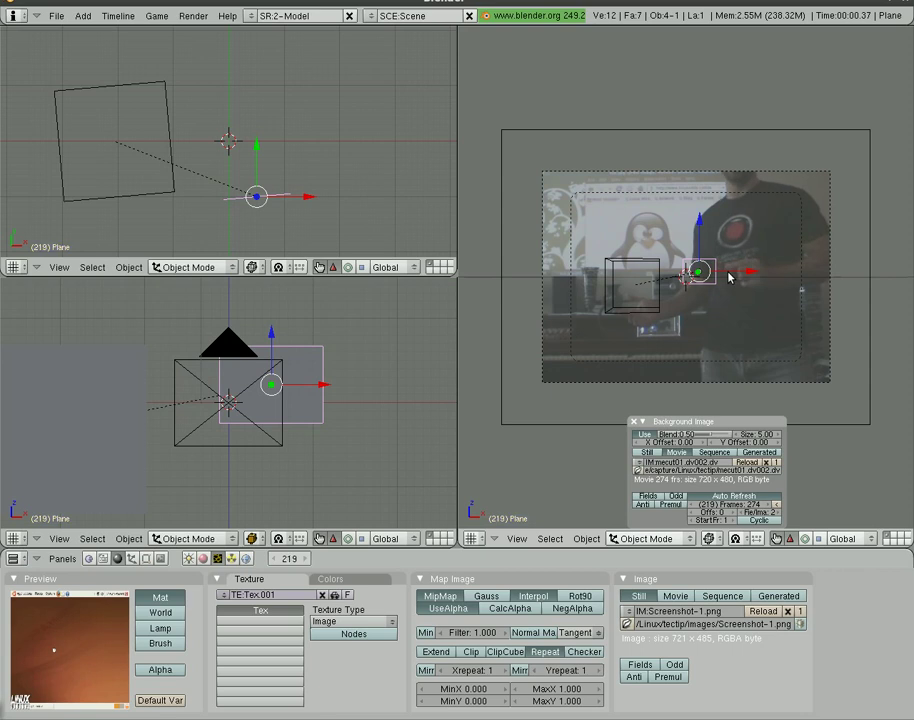
pyautogui.press('g')
pyautogui.click(741, 278)
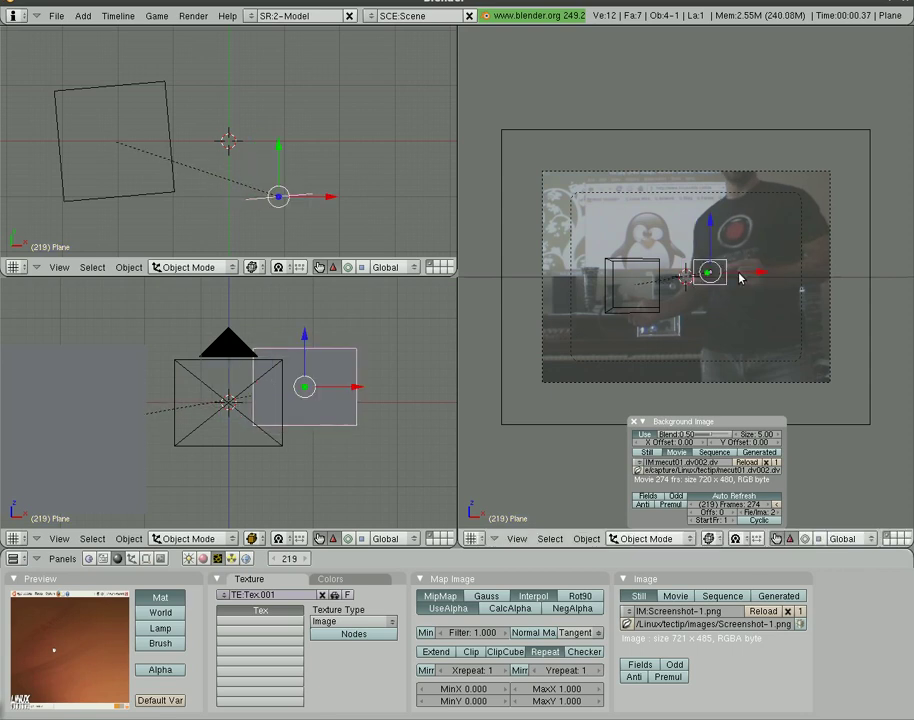
pyautogui.press('i')
pyautogui.click(741, 278)
# At frame 229, nudge the plane slightly down to follow the hand and insert a LocRotScale keyframe.
pyautogui.press('Up')
pyautogui.press('g')
pyautogui.click(738, 280)
pyautogui.press('i')
pyautogui.click(738, 280)
# Advance to frame 249, nudge the plane slightly up toward the cube and insert a LocRotScale keyframe.
pyautogui.press('Up')
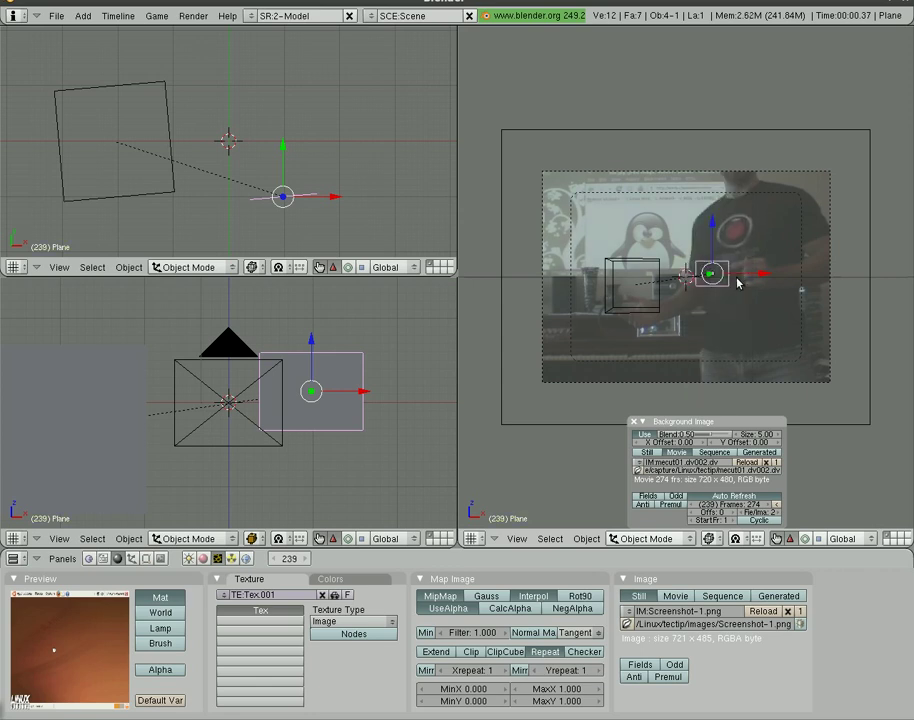
pyautogui.press('Up')
pyautogui.press('g')
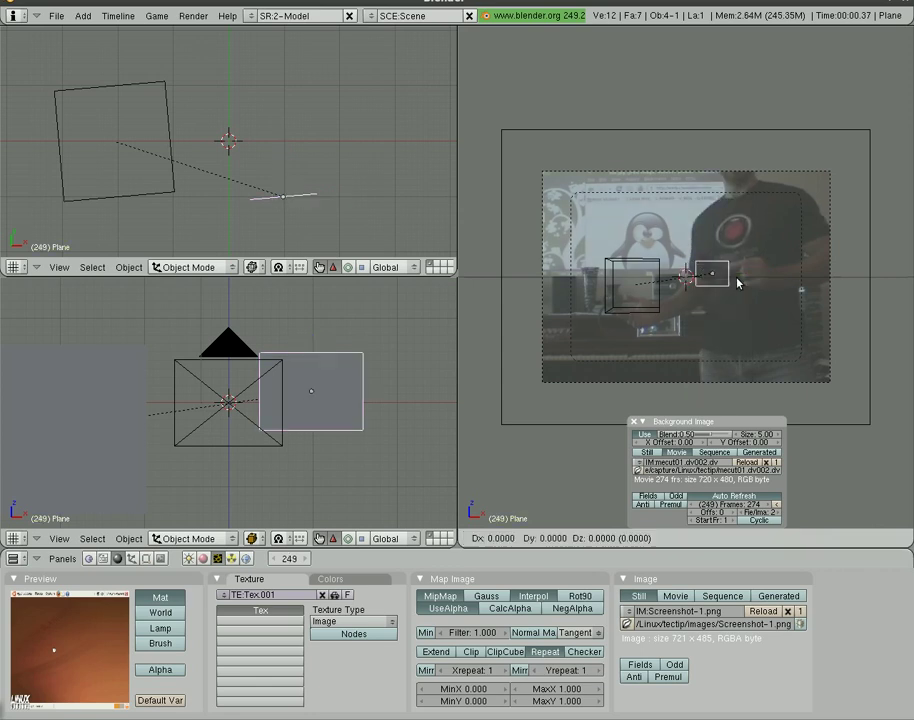
pyautogui.click(735, 281)
pyautogui.press('i')
pyautogui.click(736, 281)
# At frame 259, nudge the plane slightly away from the cube and insert a LocRotScale keyframe.
pyautogui.press('Up')
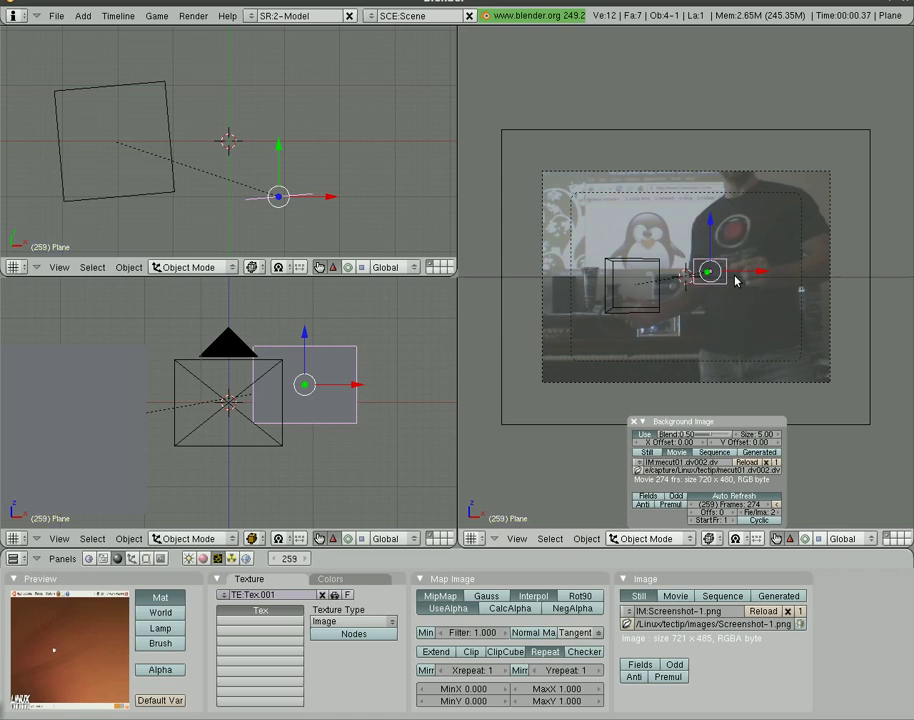
pyautogui.press('g')
pyautogui.click(740, 280)
pyautogui.press('i')
pyautogui.click(738, 281)
# Advance to frame 269 and rotate the plane in the top view until it faces the camera squarely.
pyautogui.press('Up')
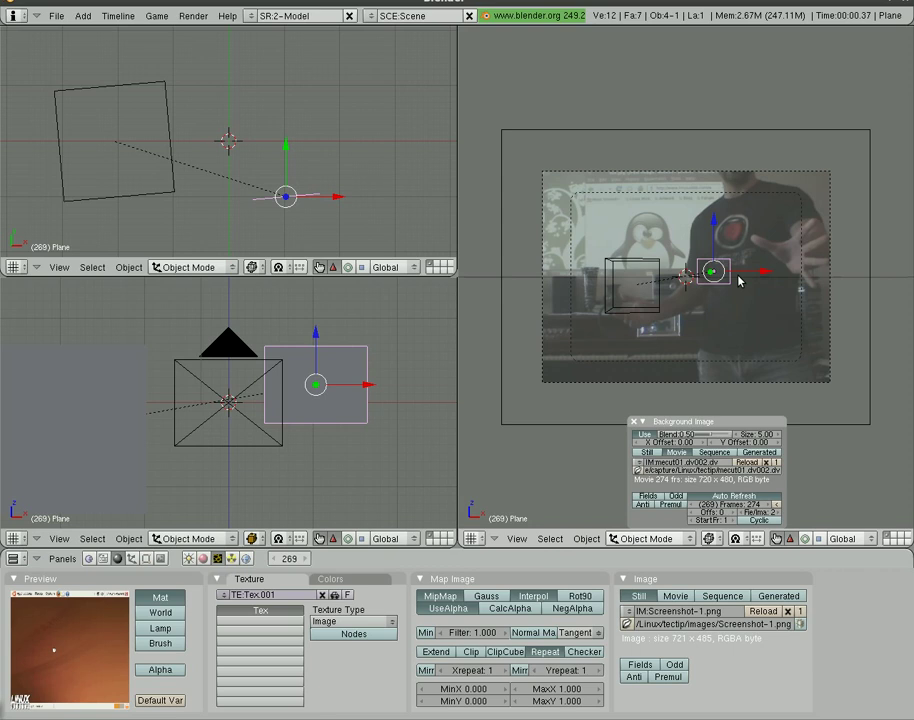
pyautogui.scroll(-3, 330, 214)
pyautogui.scroll(-3, 326, 213)
pyautogui.scroll(5, 302, 204)
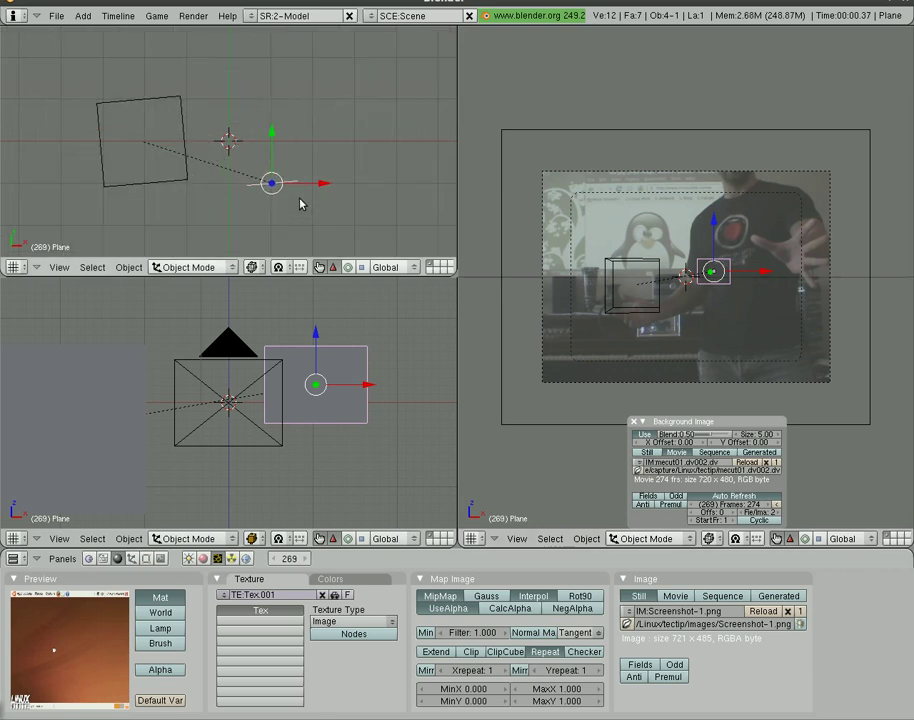
pyautogui.scroll(1, 300, 204)
pyautogui.press('r')
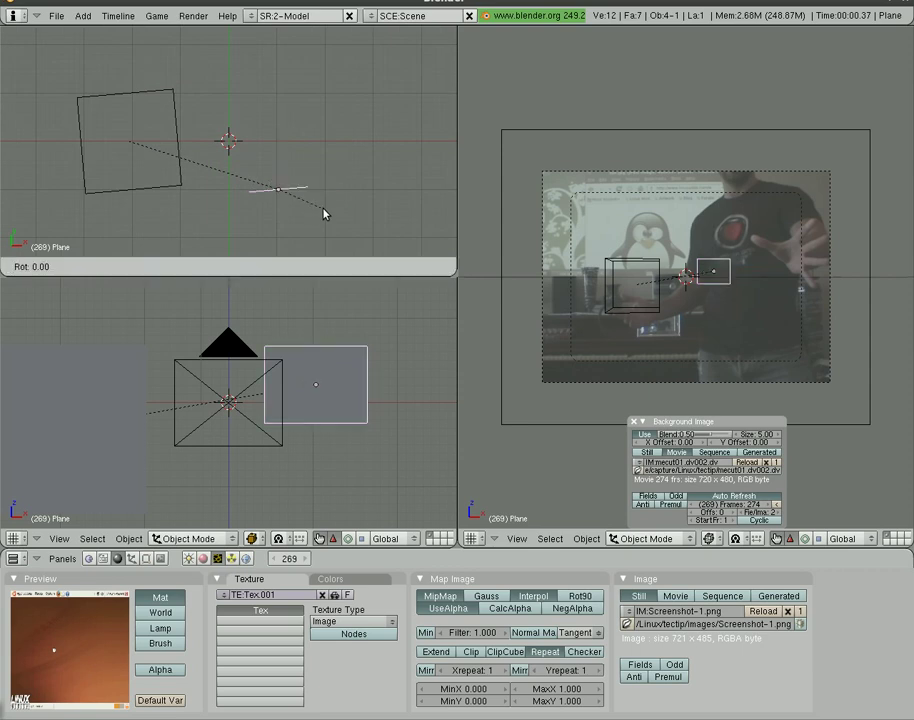
pyautogui.click(322, 217)
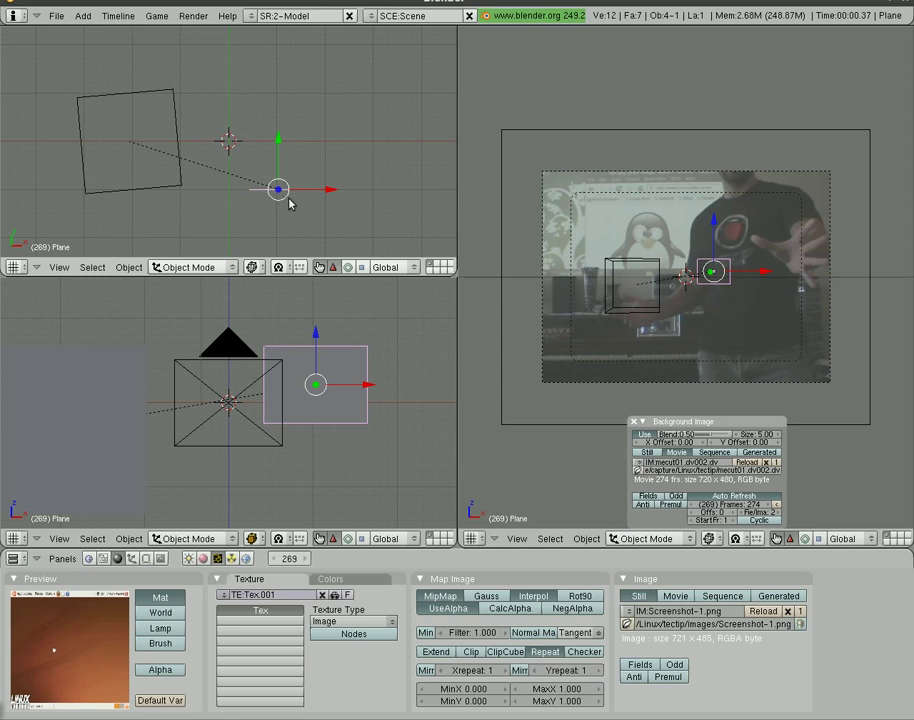
# Move the plane in the top view to directly in front of the camera.
pyautogui.scroll(-8, 322, 224)
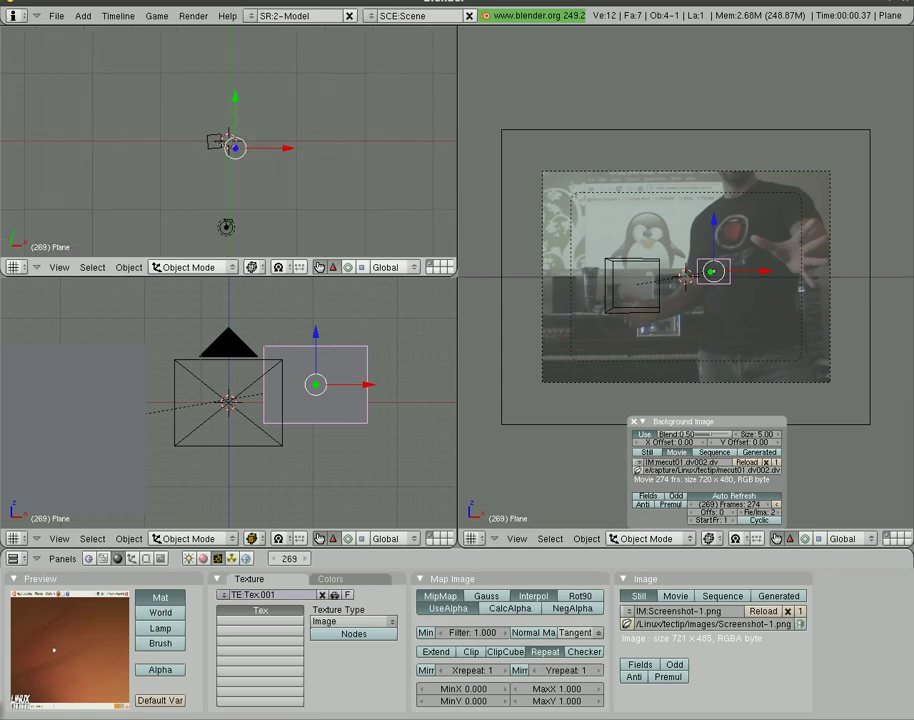
pyautogui.press('g')
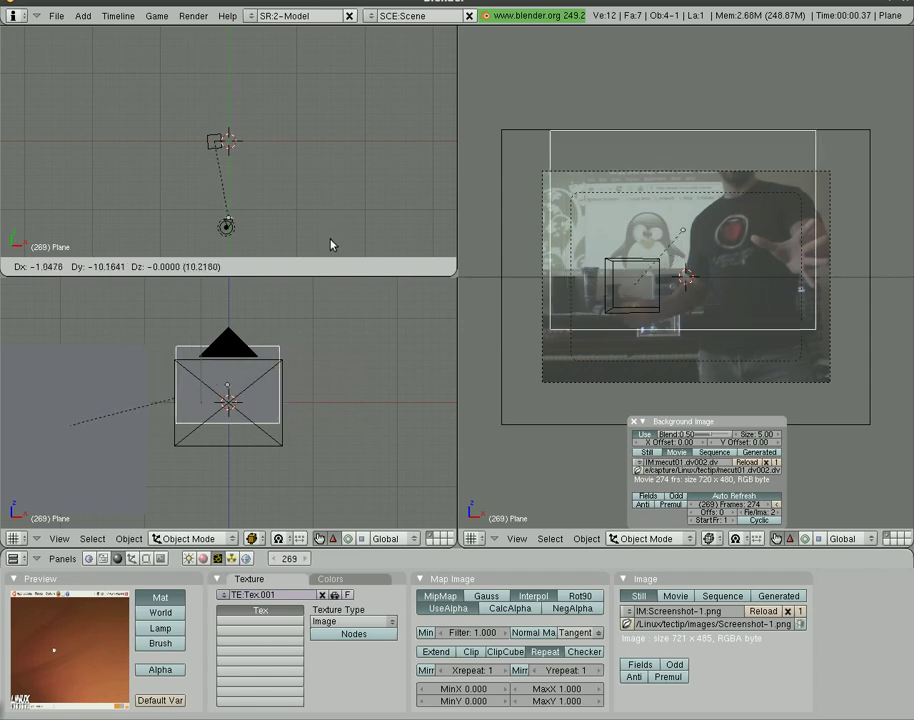
pyautogui.click(334, 246)
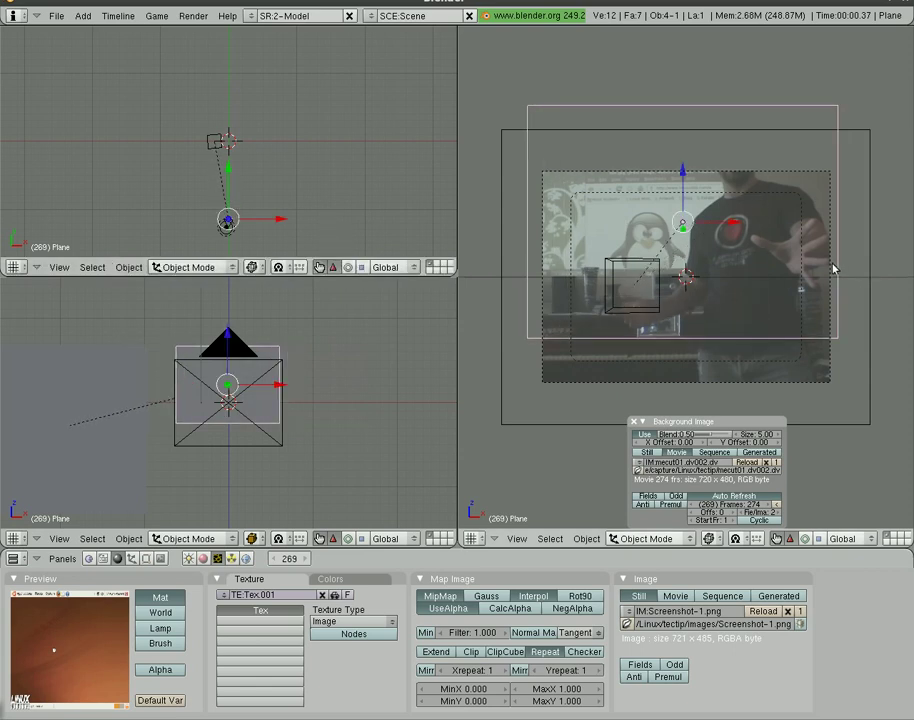
# Center the plane in the camera view, scale it to fill the frame and insert a LocRotScale keyframe at frame 269.
pyautogui.press('g')
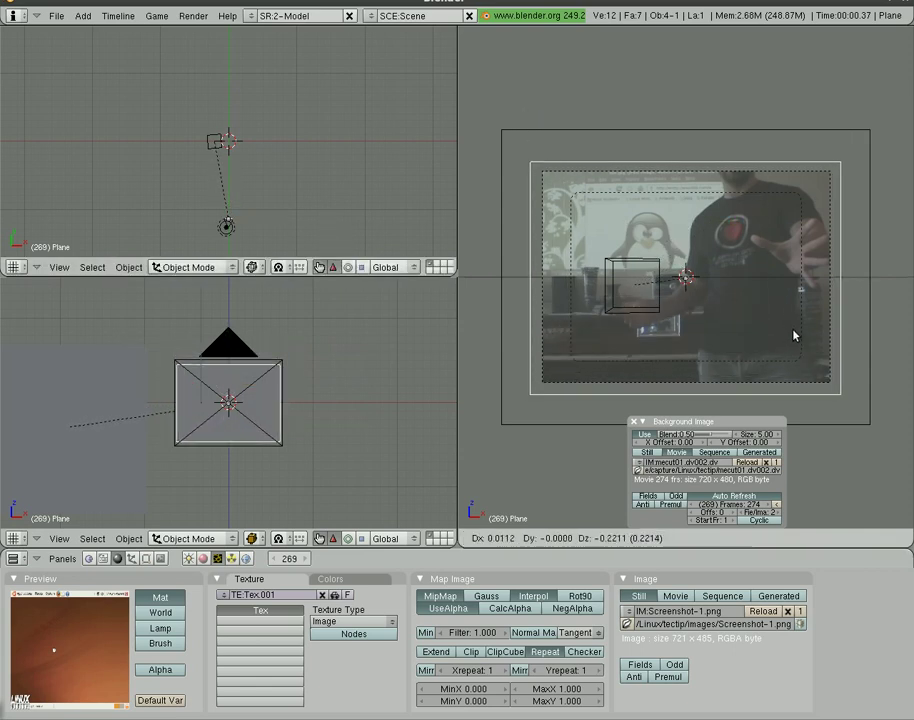
pyautogui.click(798, 335)
pyautogui.press('s')
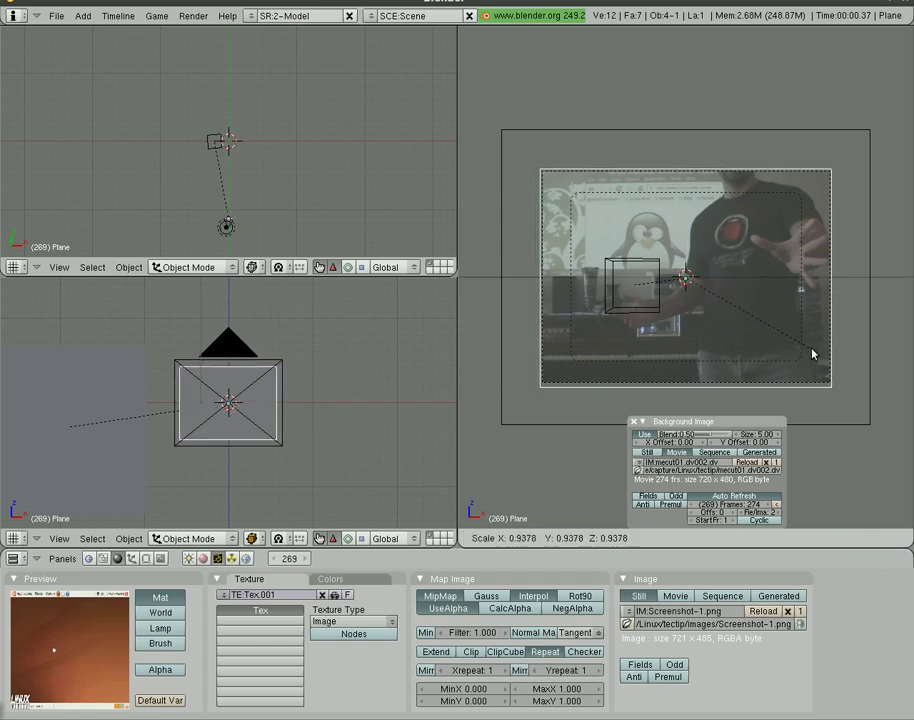
pyautogui.click(811, 353)
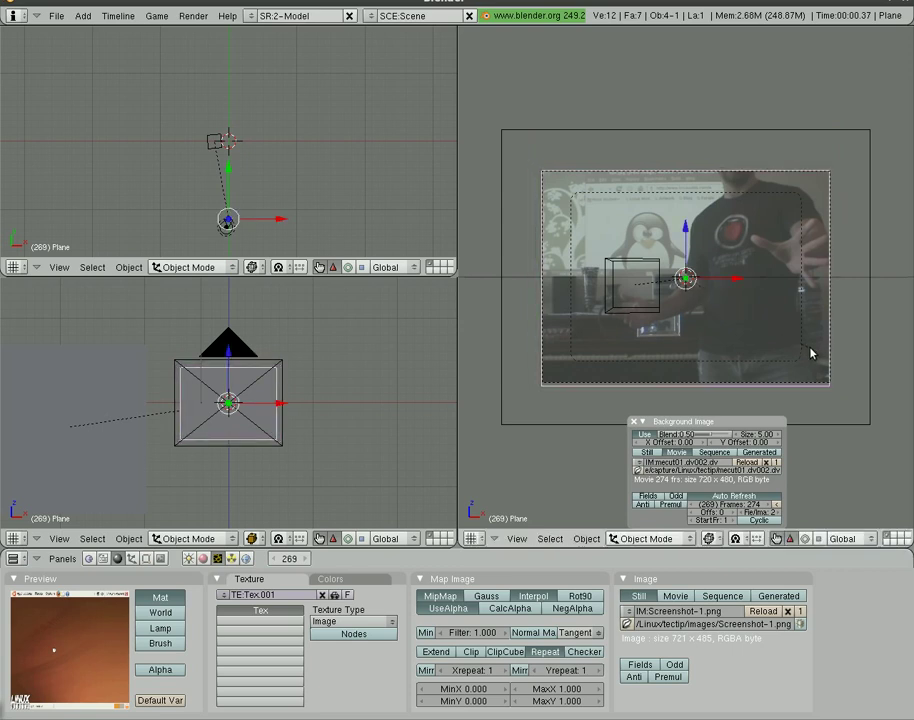
pyautogui.press('i')
pyautogui.click(812, 350)
# Move the lamp farther back behind the camera, comparing test renders of frame 269 before and after.
pyautogui.press('F12')
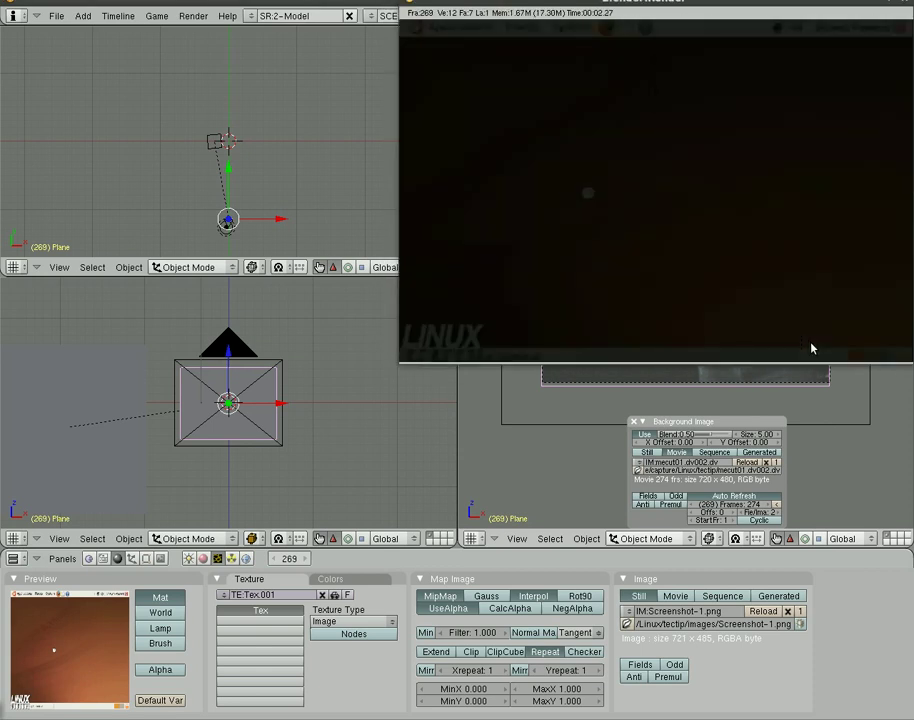
pyautogui.press('Escape')
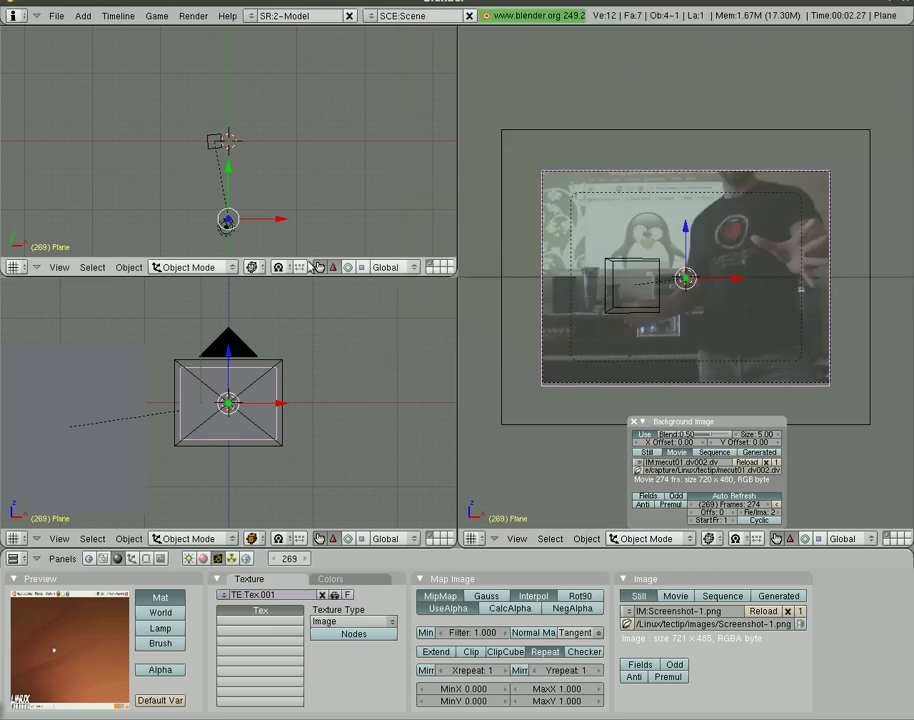
pyautogui.scroll(-3, 289, 353)
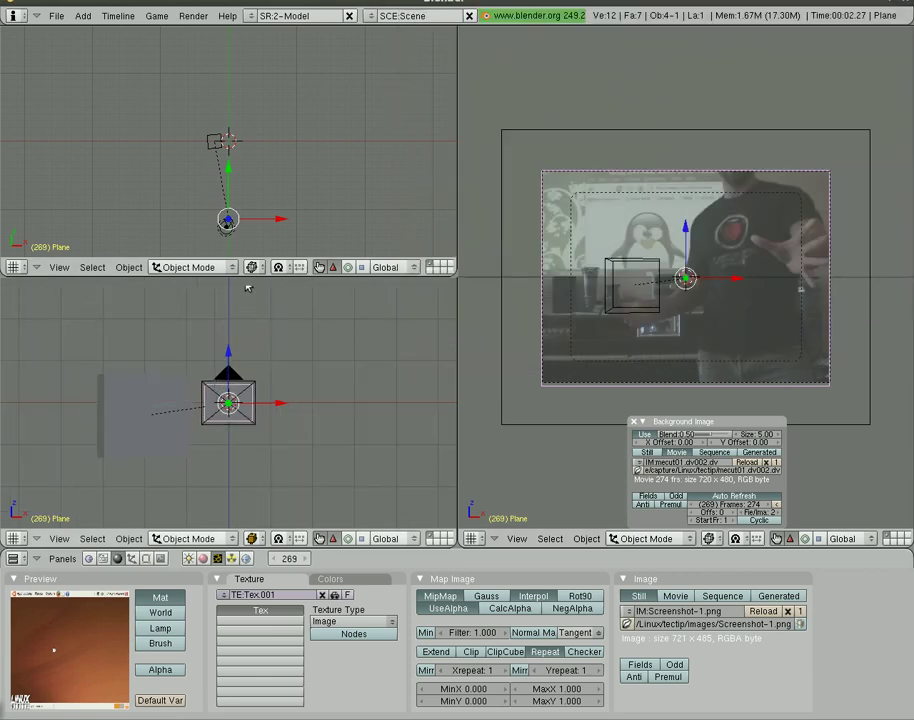
pyautogui.rightClick(228, 243)
pyautogui.press('g')
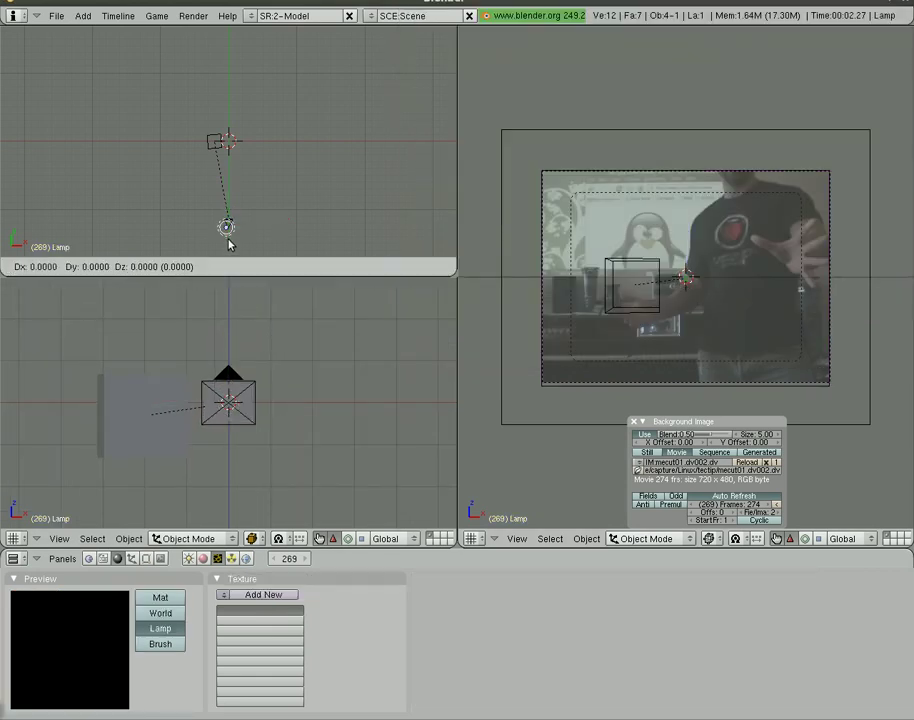
pyautogui.click(233, 258)
pyautogui.press('F12')
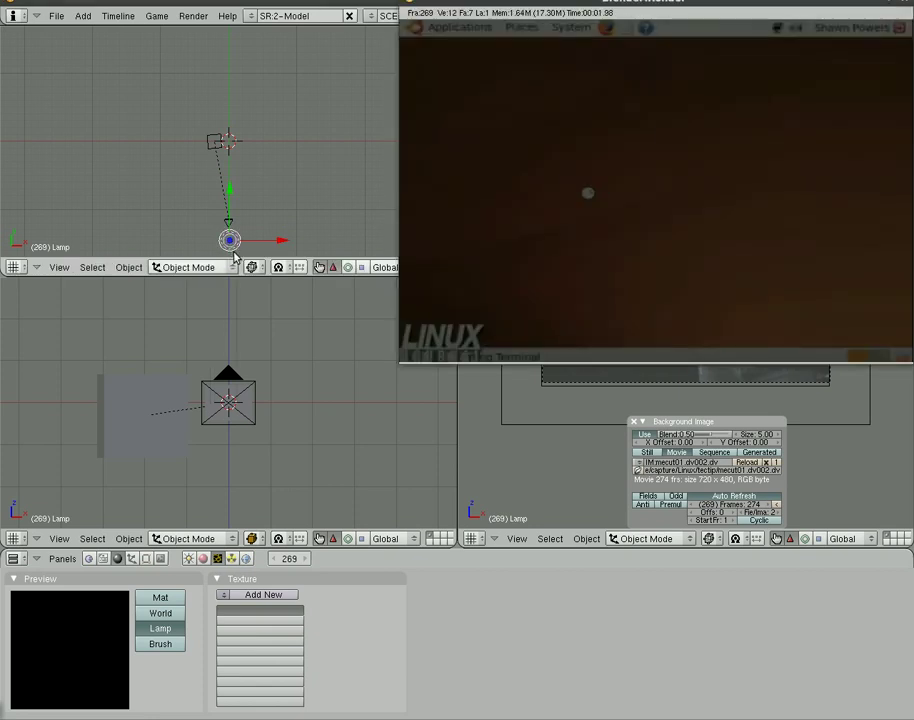
pyautogui.press('Escape')
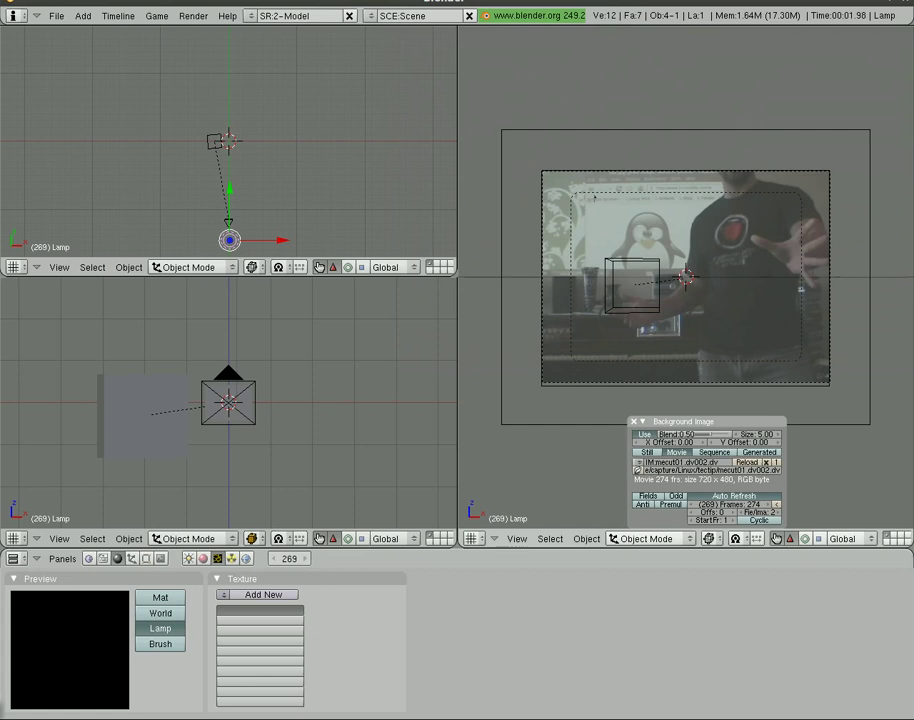
# Select the plane, make its material Shadeless and render frame 269 to check its brightness.
pyautogui.rightClick(236, 222)
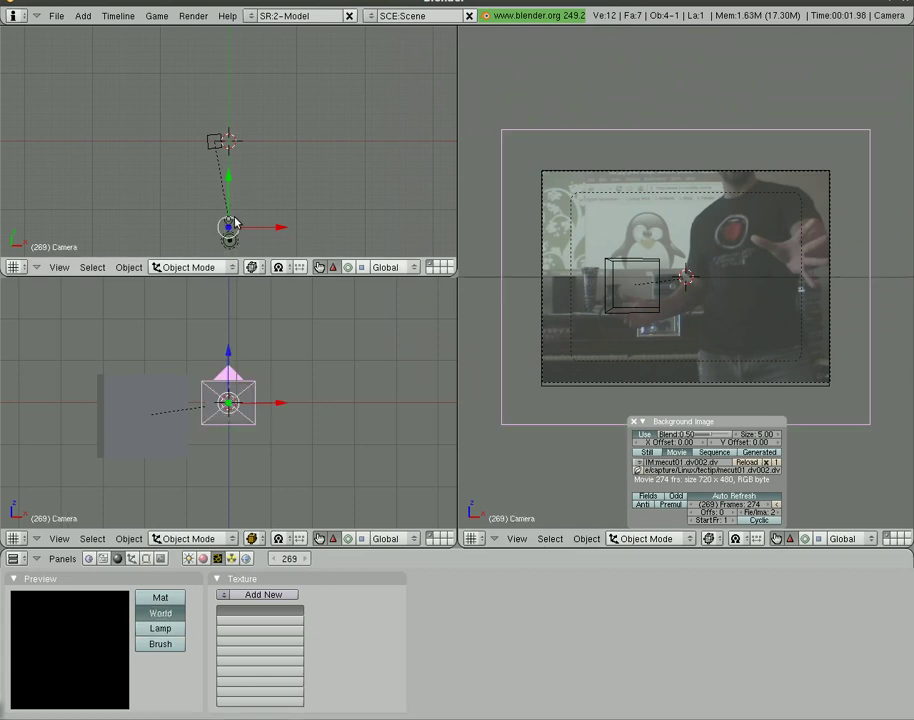
pyautogui.rightClick(236, 222)
pyautogui.click(204, 559)
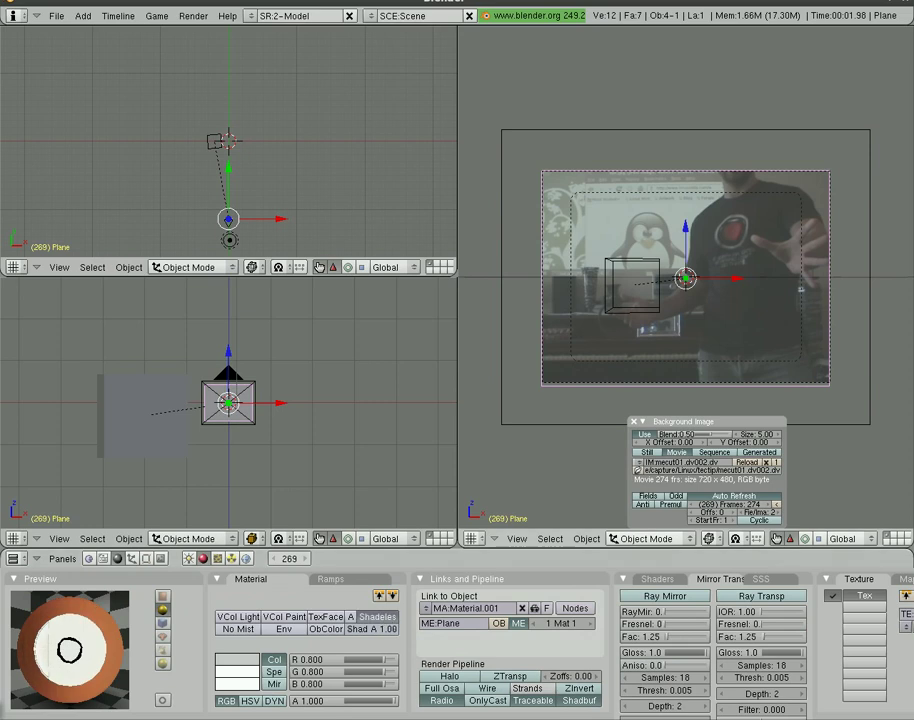
pyautogui.click(383, 617)
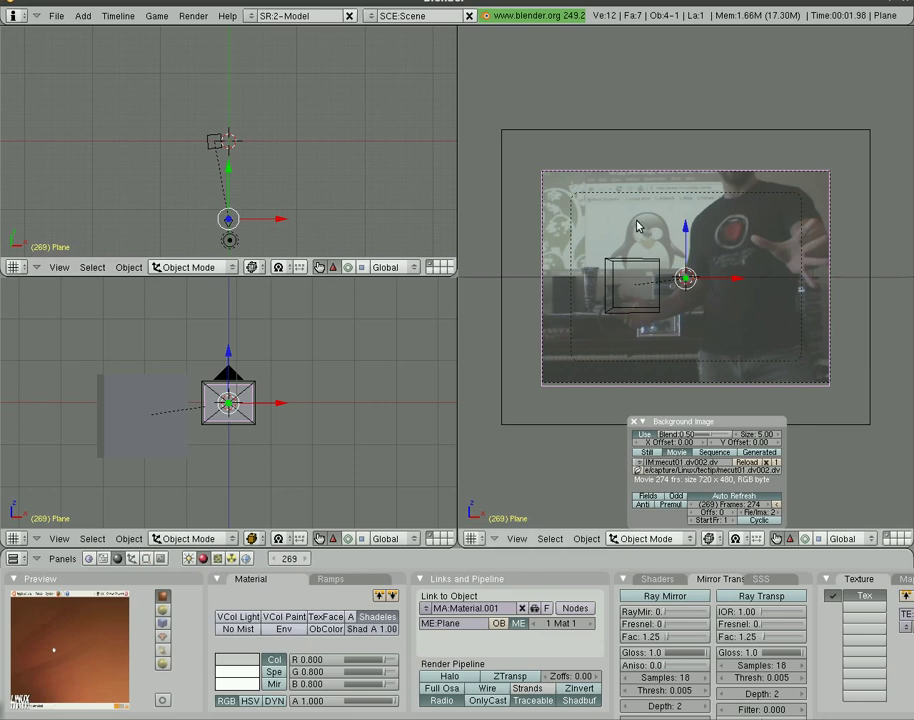
pyautogui.press('F12')
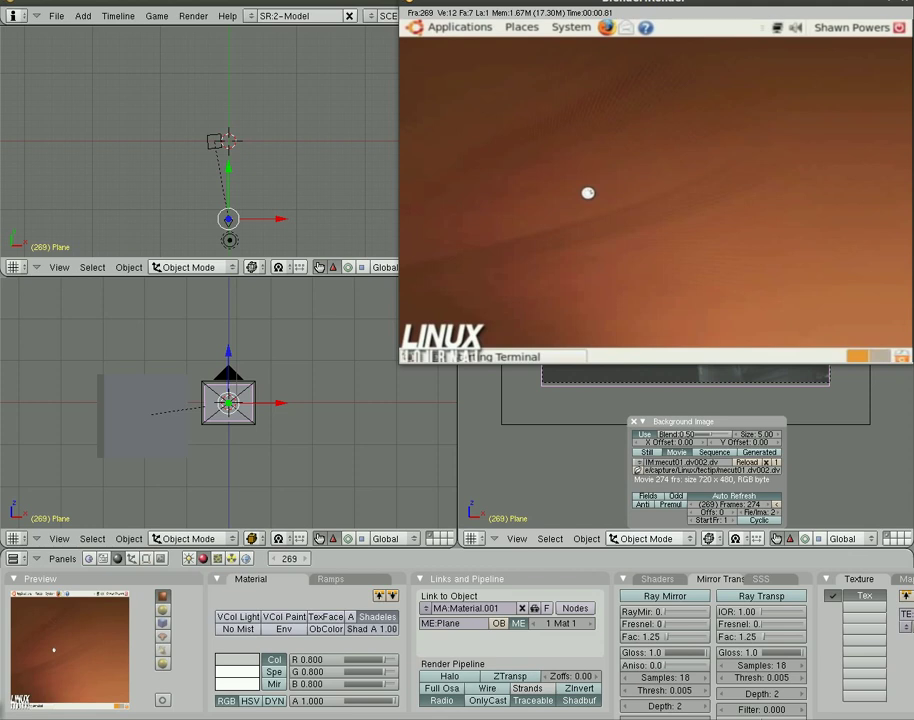
pyautogui.press('Escape')
# Go back to frame 209 and render it to check the cube and plane together.
pyautogui.press('Down')
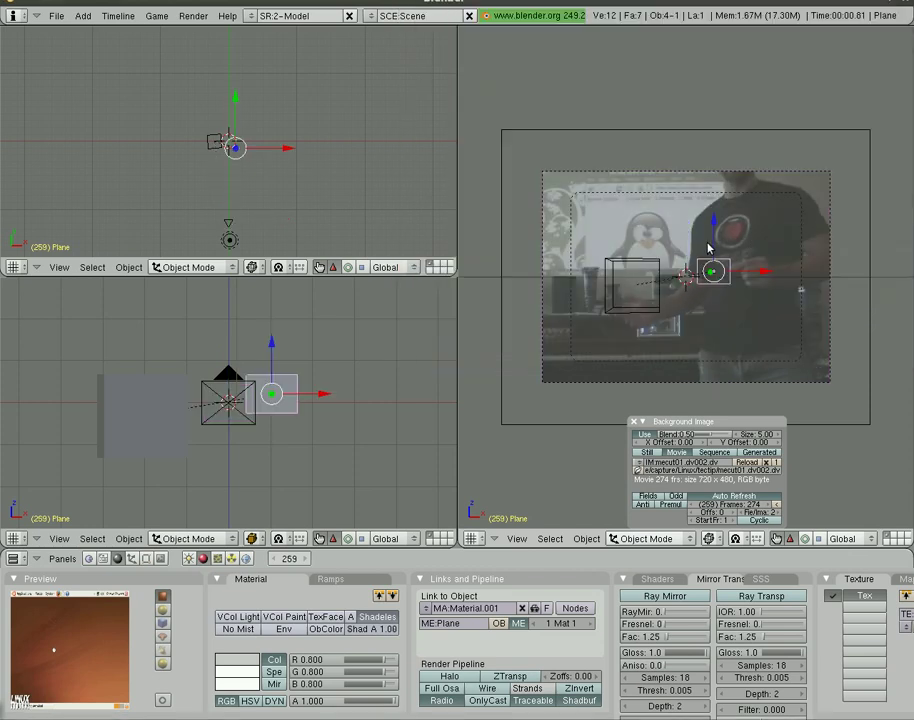
pyautogui.press('Down')
pyautogui.press('Down')
pyautogui.press('Down')
pyautogui.press('Down')
pyautogui.press('Down')
pyautogui.press('F12')
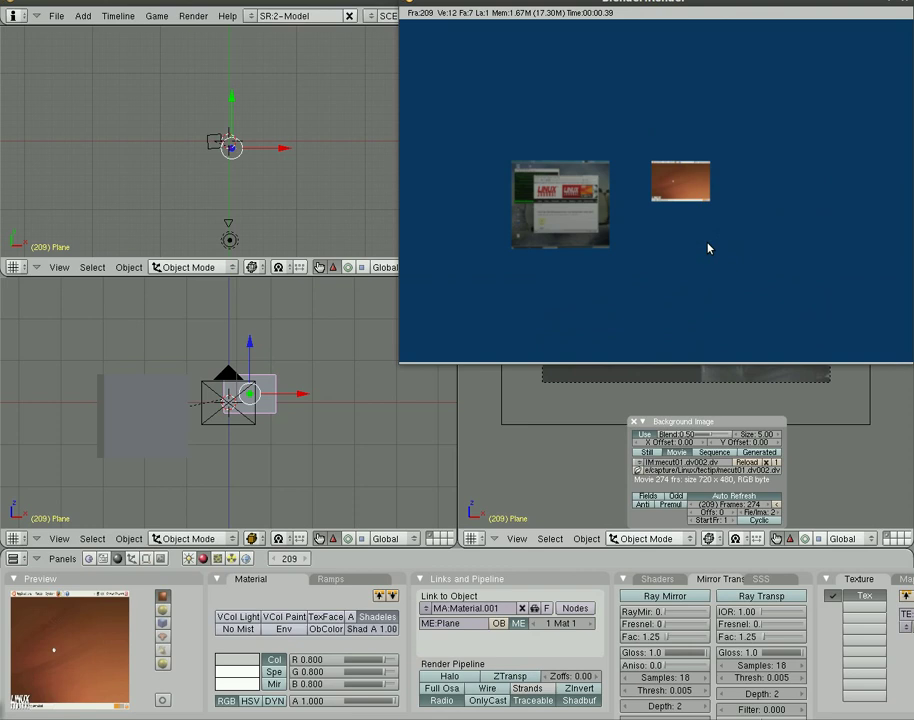
pyautogui.press('Escape')
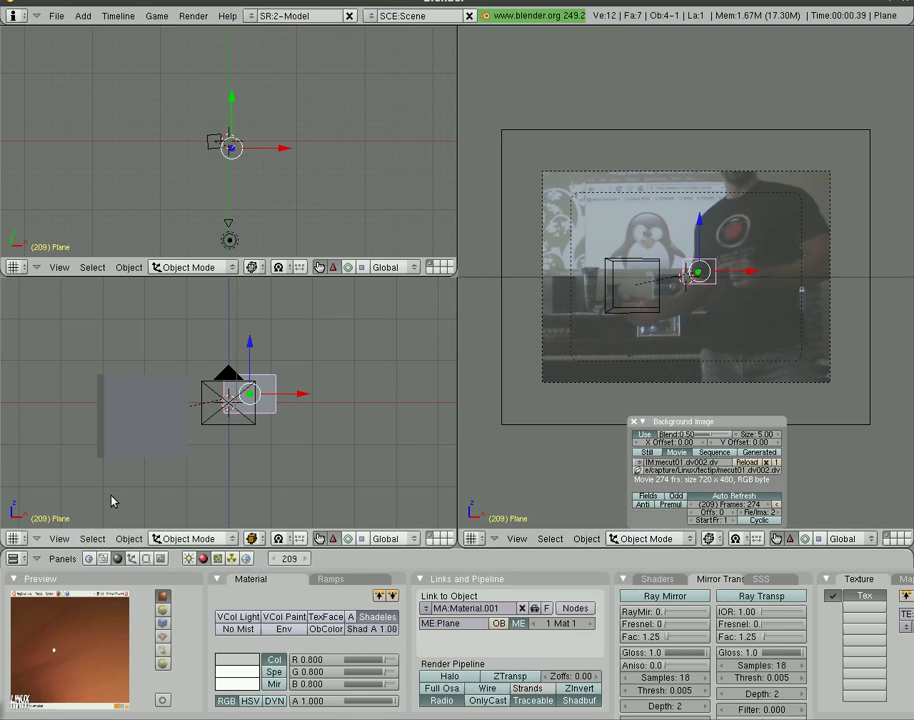
# Turn the front 3D view into a Node Editor showing composite nodes, with Use Nodes and Backdrop enabled.
pyautogui.click(19, 538)
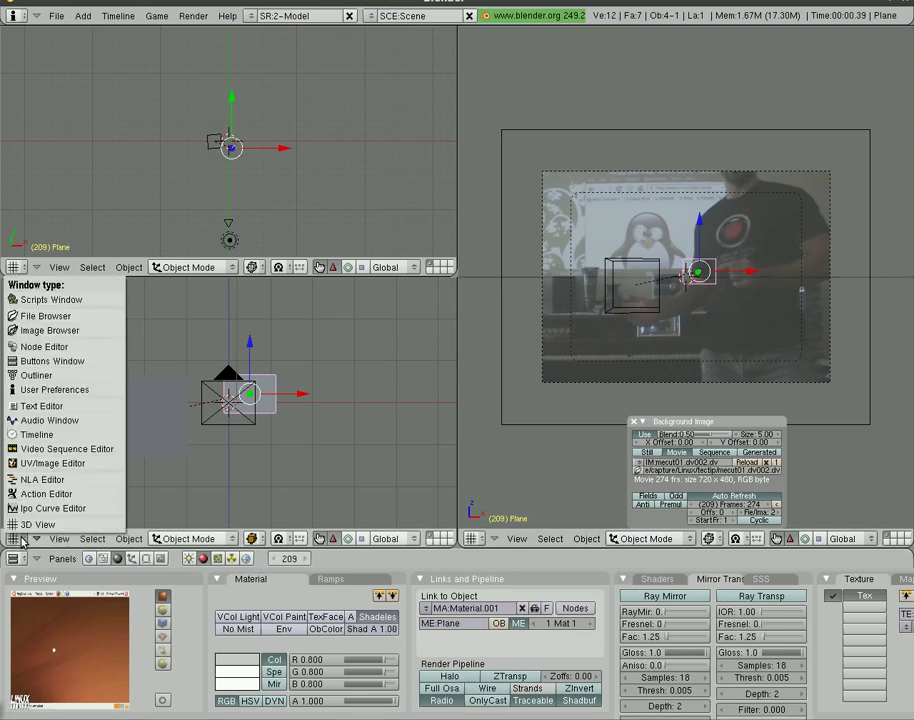
pyautogui.click(58, 347)
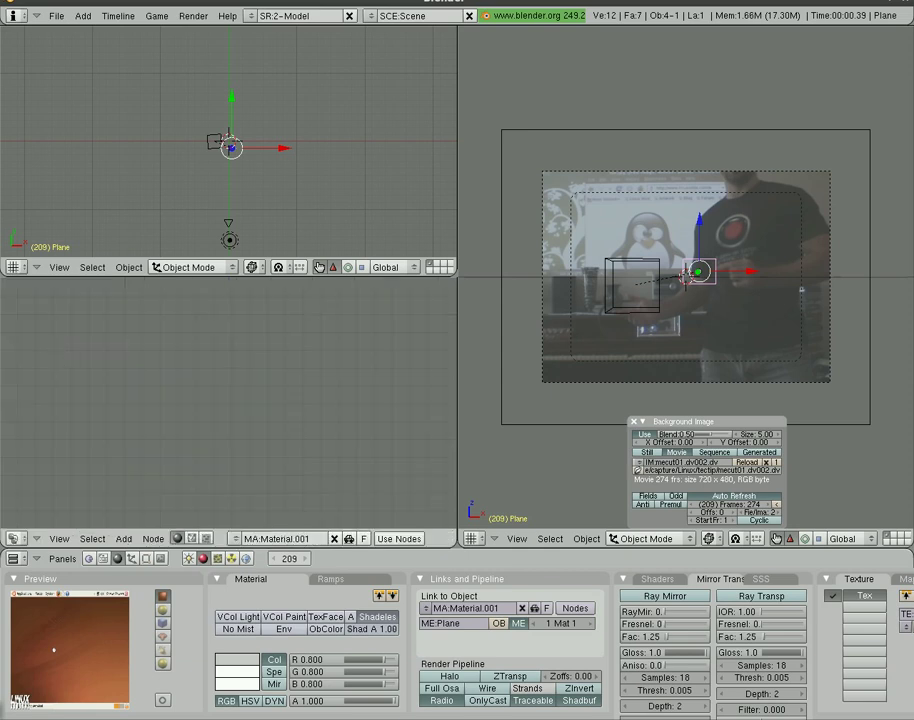
pyautogui.click(192, 539)
pyautogui.click(252, 539)
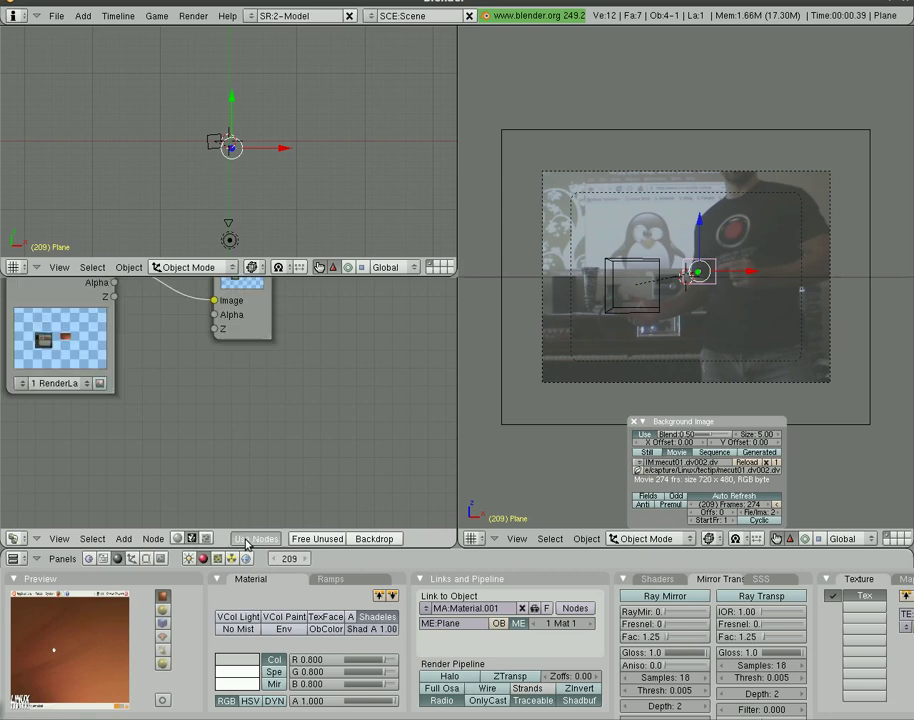
pyautogui.click(374, 539)
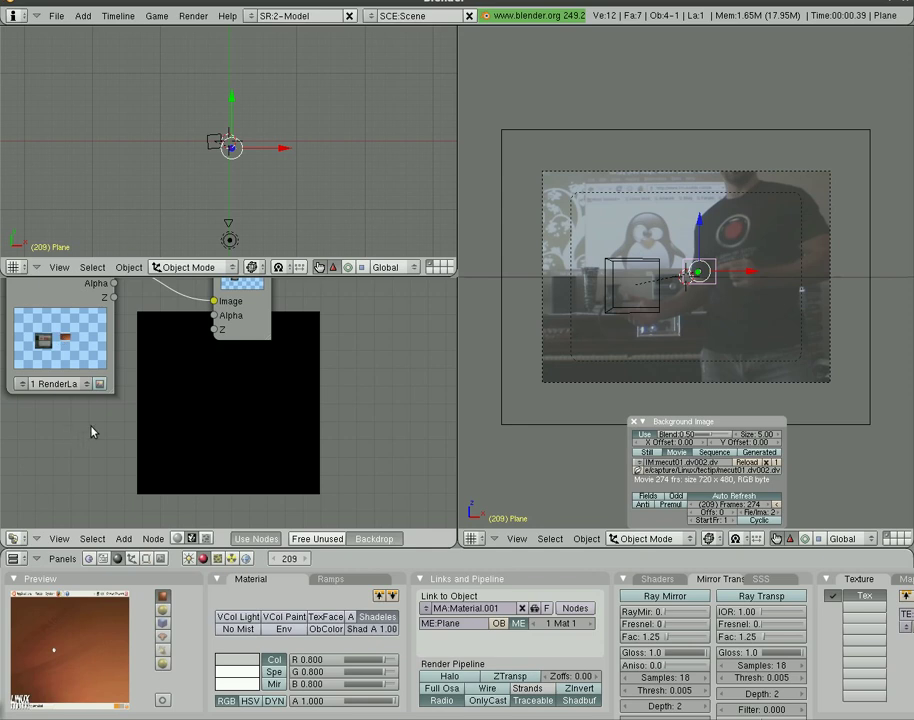
# Add an Image input node using the mecut01.dv002.dv footage and place it just below the Render Layers node.
pyautogui.press('space')
pyautogui.moveTo(162, 423)
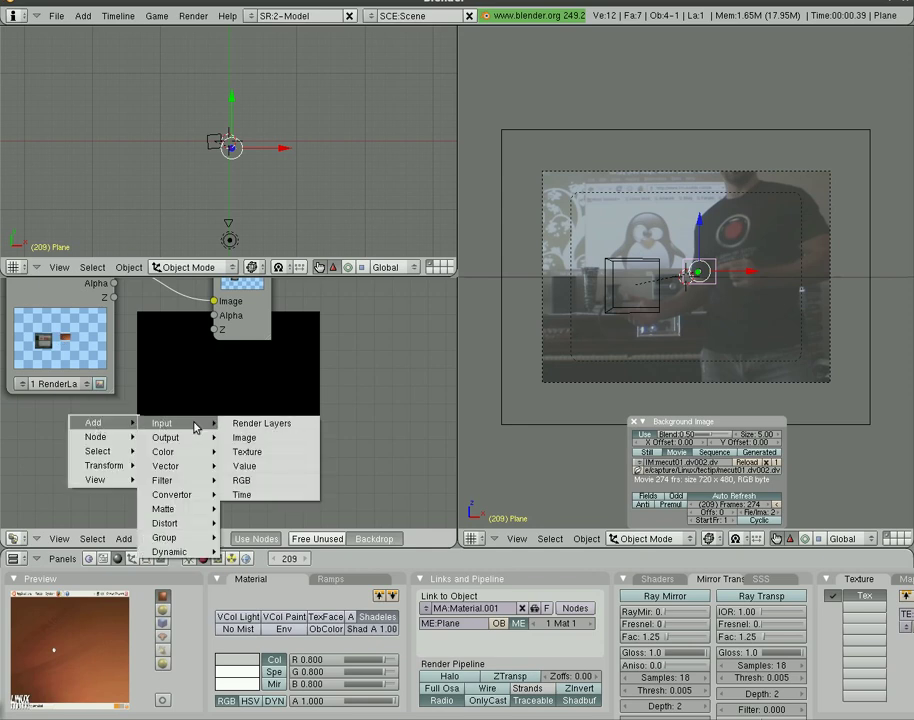
pyautogui.click(244, 437)
pyautogui.click(108, 481)
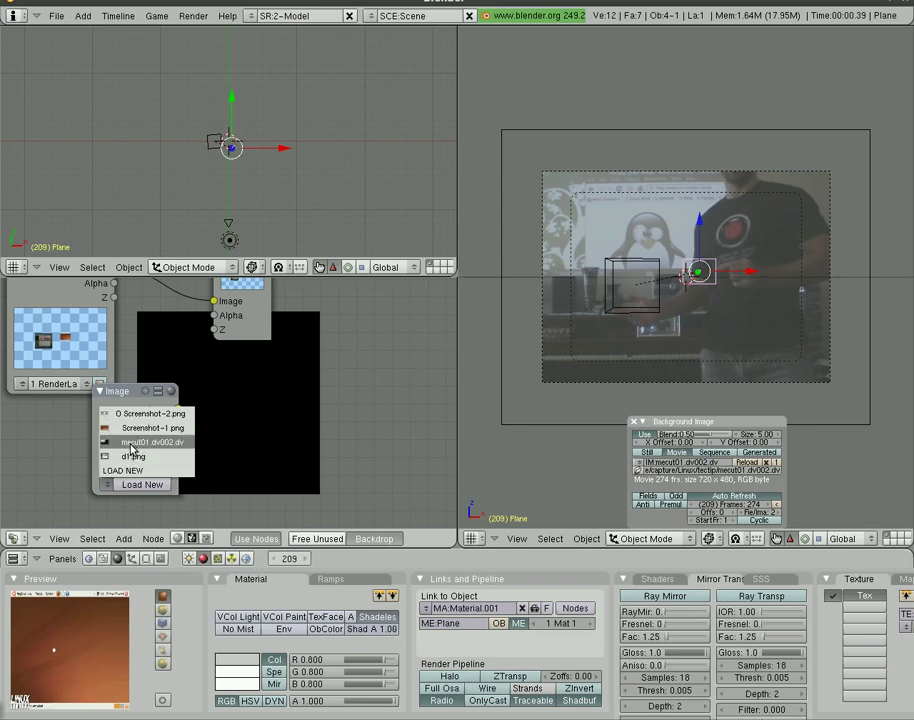
pyautogui.click(129, 443)
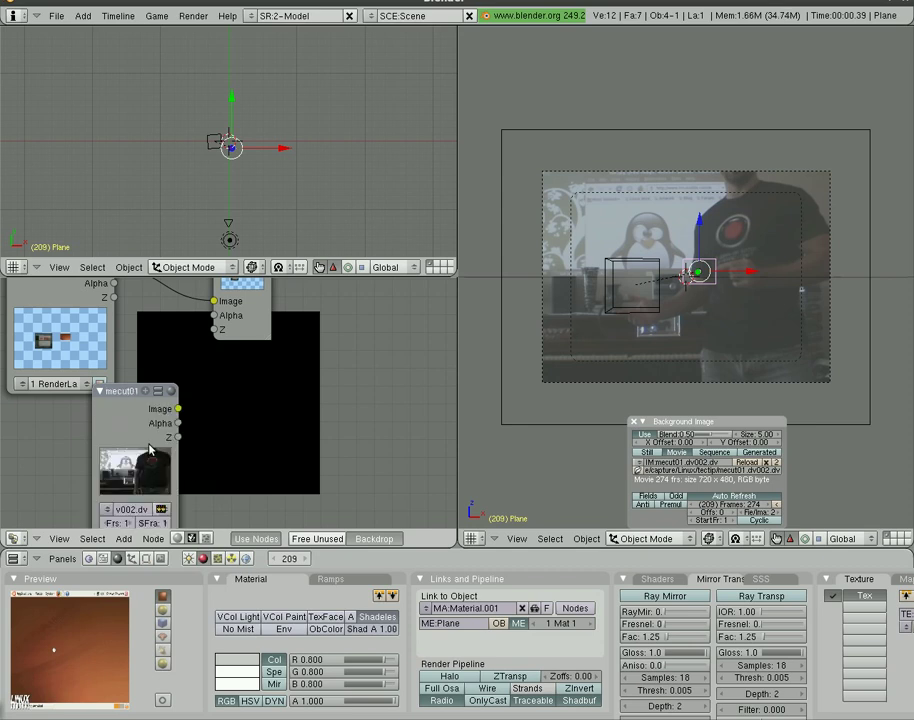
pyautogui.moveTo(119, 388); pyautogui.dragTo(80, 353)
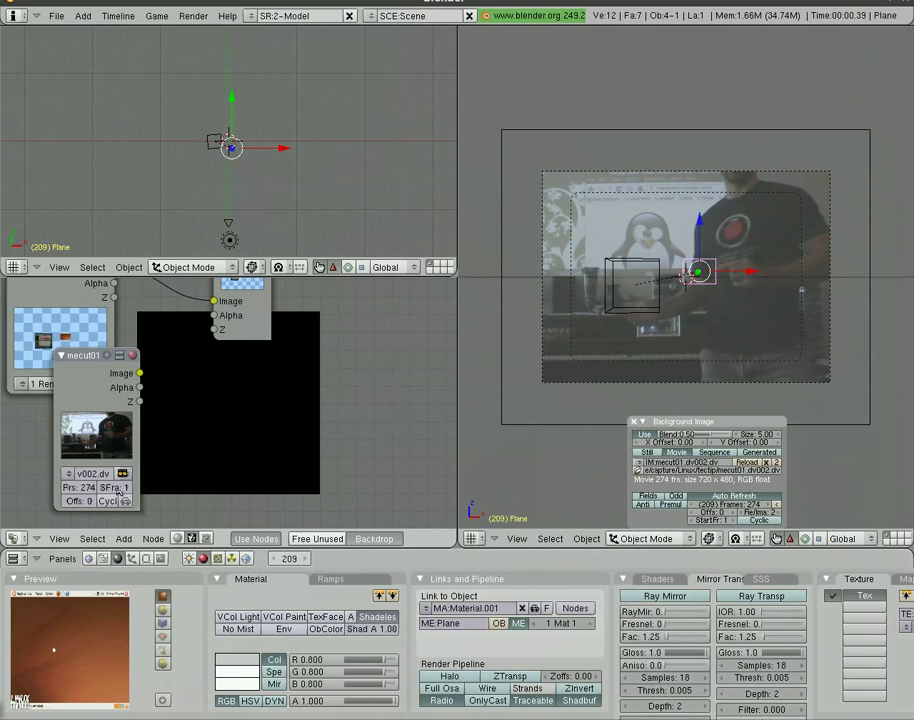
pyautogui.moveTo(68, 357); pyautogui.dragTo(42, 362)
# Add a Viewer output node for the footage and move it farther away from the footage node.
pyautogui.press('space')
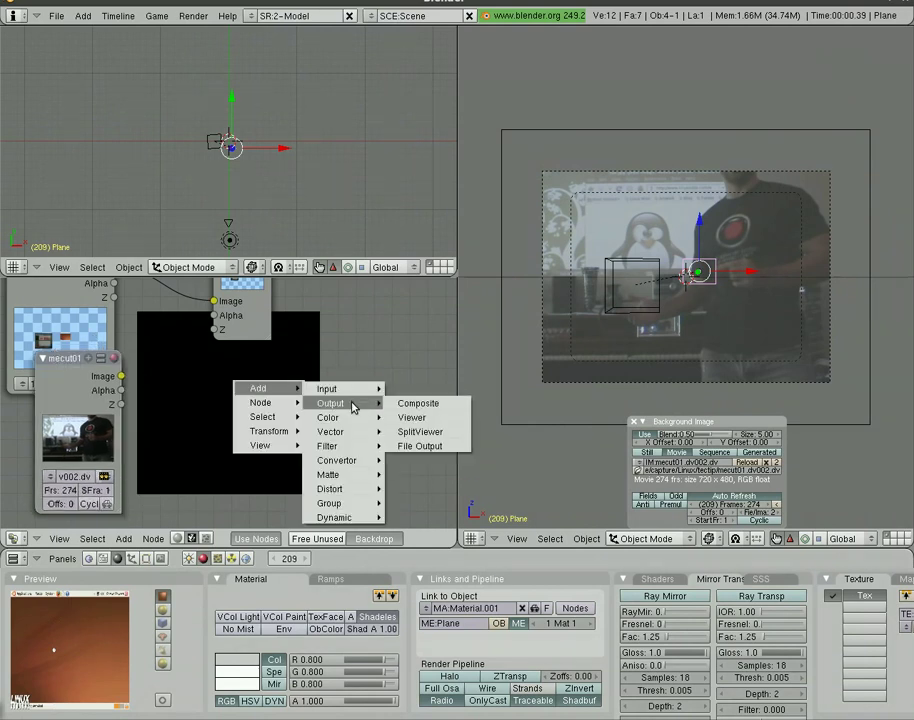
pyautogui.click(440, 420)
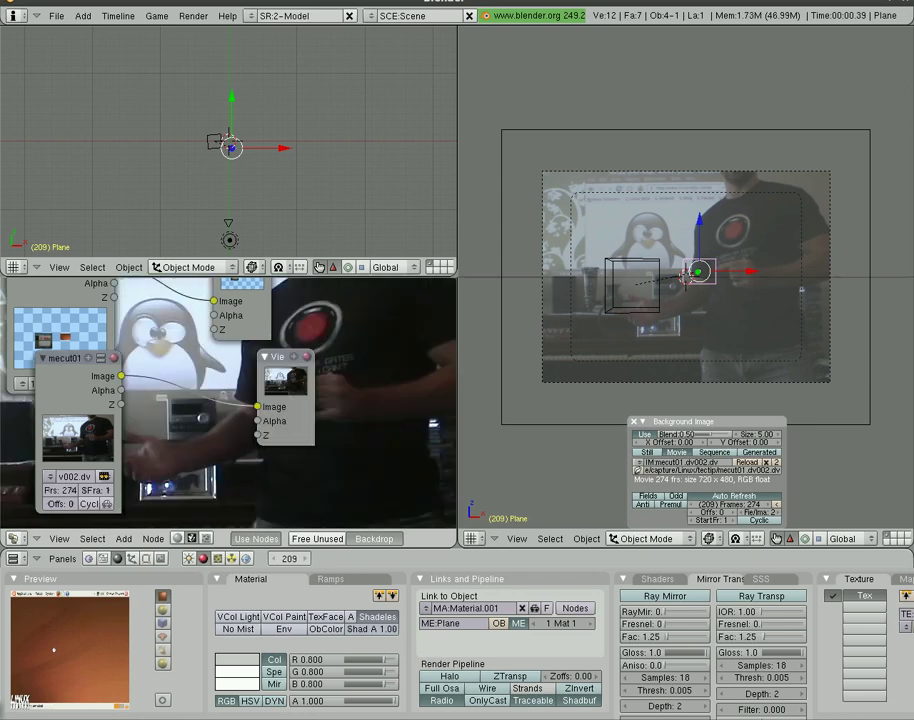
pyautogui.moveTo(280, 355); pyautogui.dragTo(345, 355)
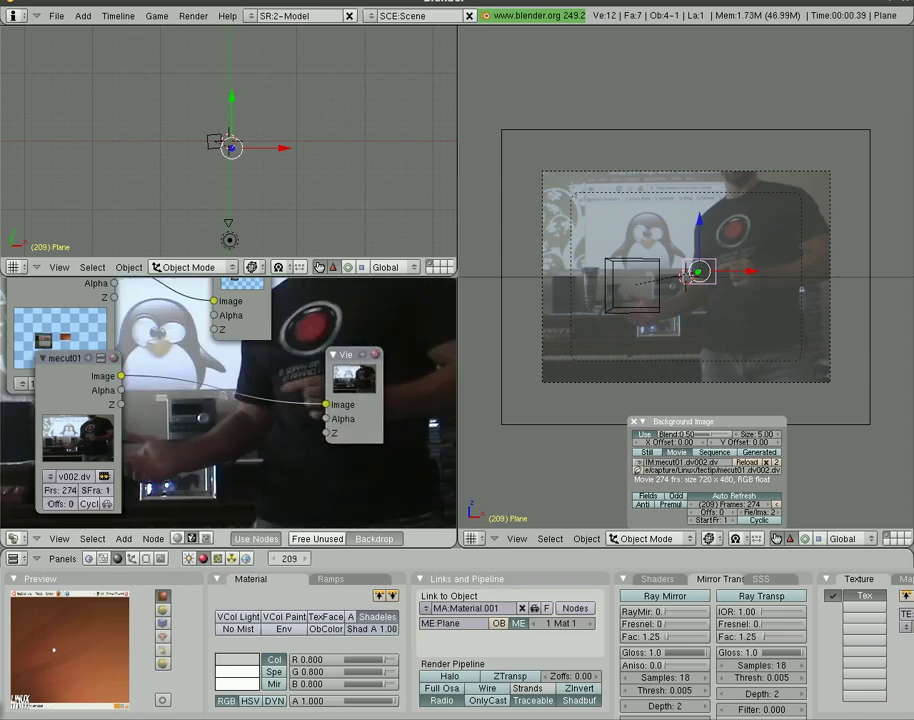
# Add an AlphaOver color node between the footage node and the Viewer node.
pyautogui.press('space')
pyautogui.moveTo(302, 413)
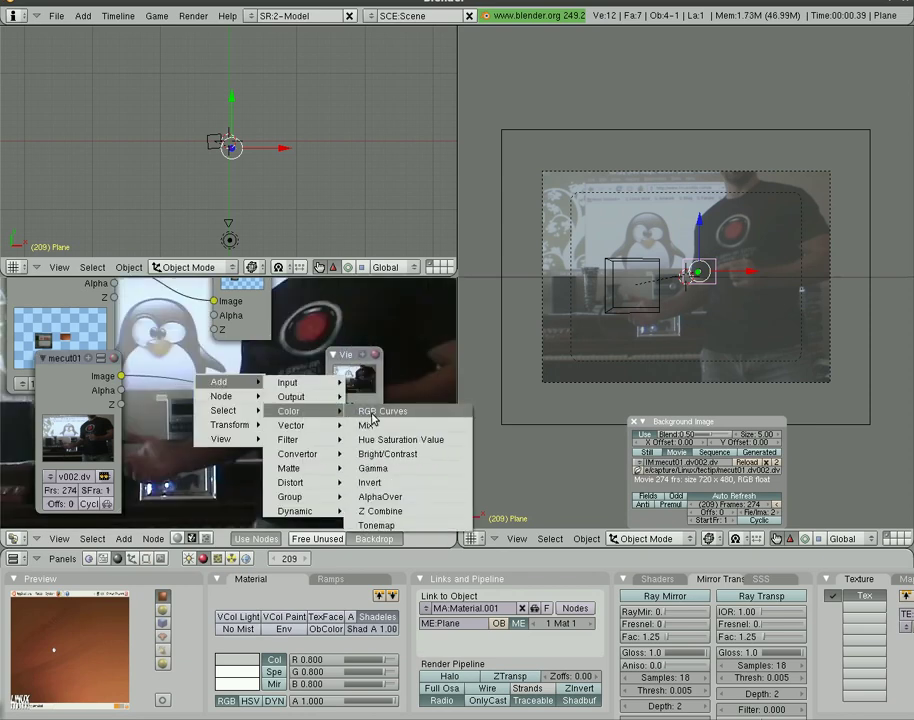
pyautogui.click(380, 497)
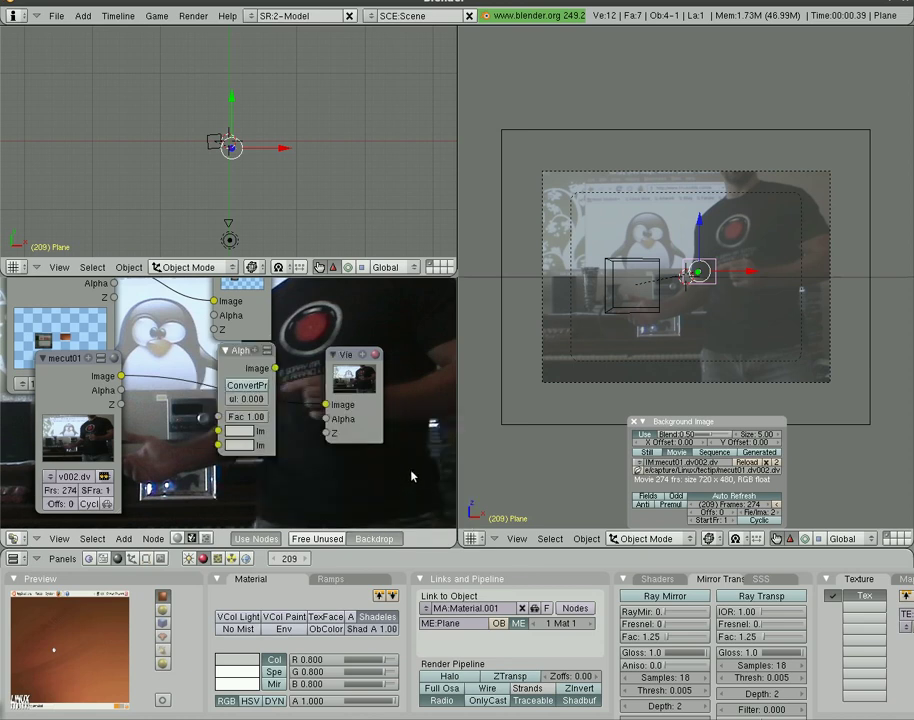